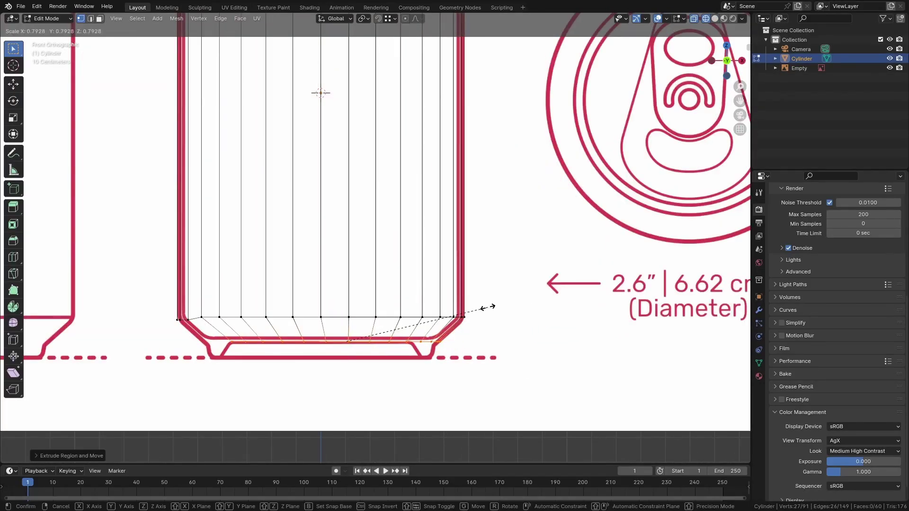
# Step: Scale the can's bottom ring, extrude and narrow the top rim, and stretch the label UVs over cola.jpg
pyautogui.click(494, 310)
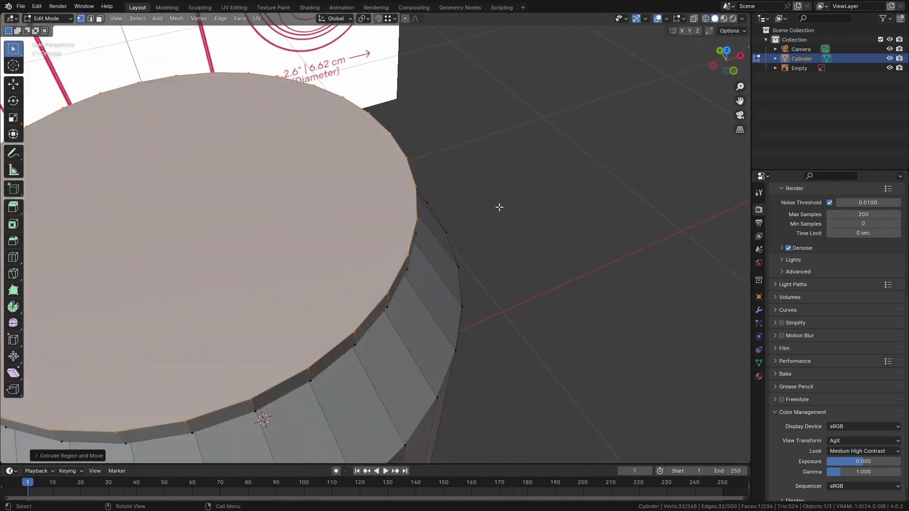
pyautogui.press('e')
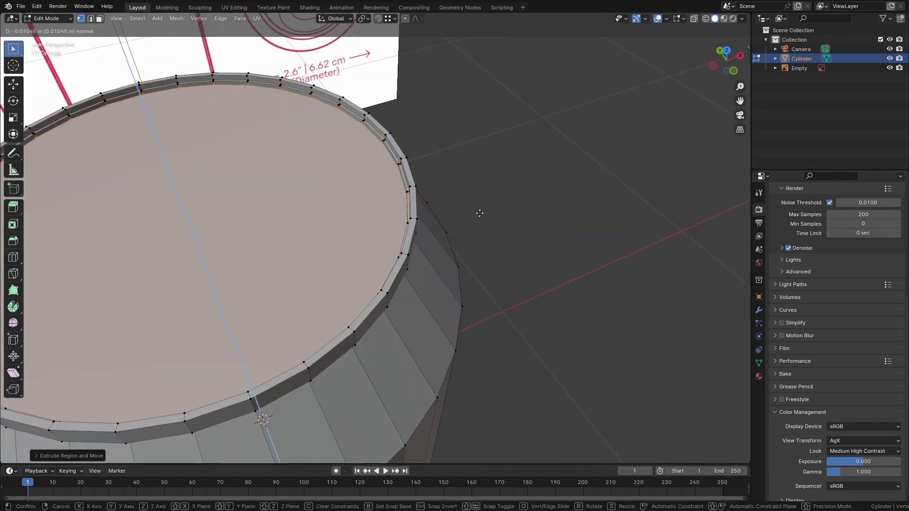
pyautogui.press('s')
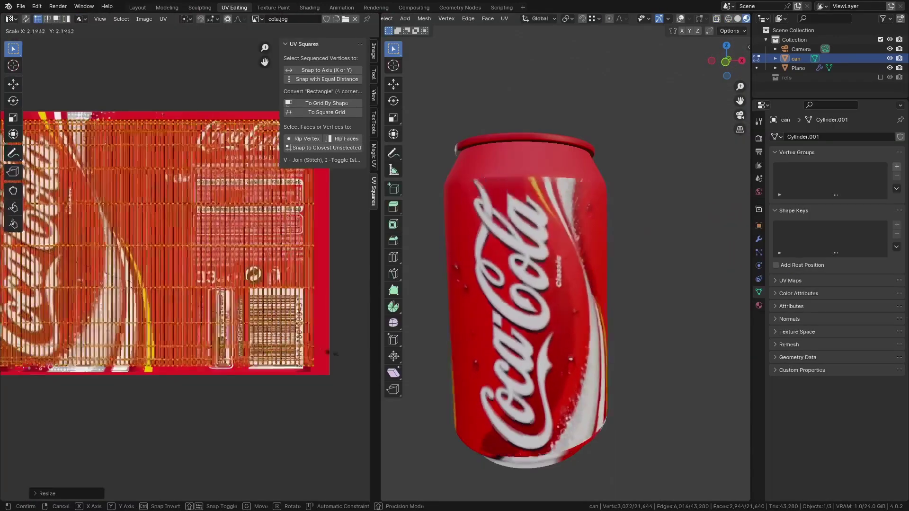
pyautogui.press('t')
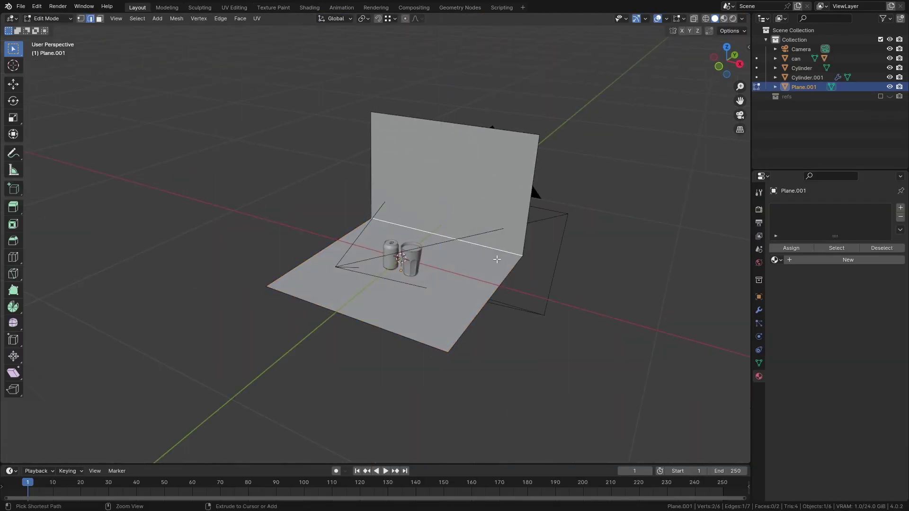
# Step: Leave Edit Mode and apply Shade Smooth to the curved backdrop
pyautogui.press('Tab')
pyautogui.rightClick(506, 199)
pyautogui.click(507, 199)
# Step: Bring up the Add menu with Shift+A to insert an area light
pyautogui.hotkey('shift', 'a')
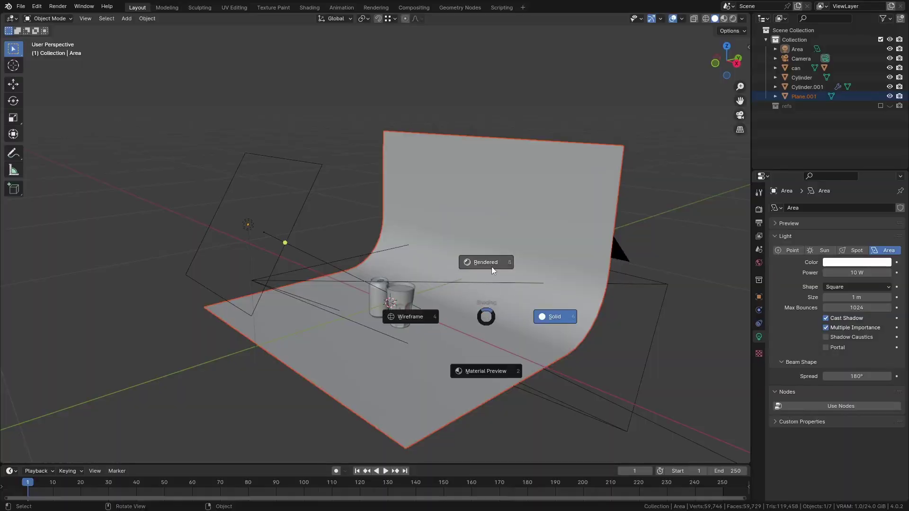
# Step: In Rendered view, set the area light's spread to about 74° and its size to 0.733 m
pyautogui.click(488, 266)
pyautogui.click(281, 242)
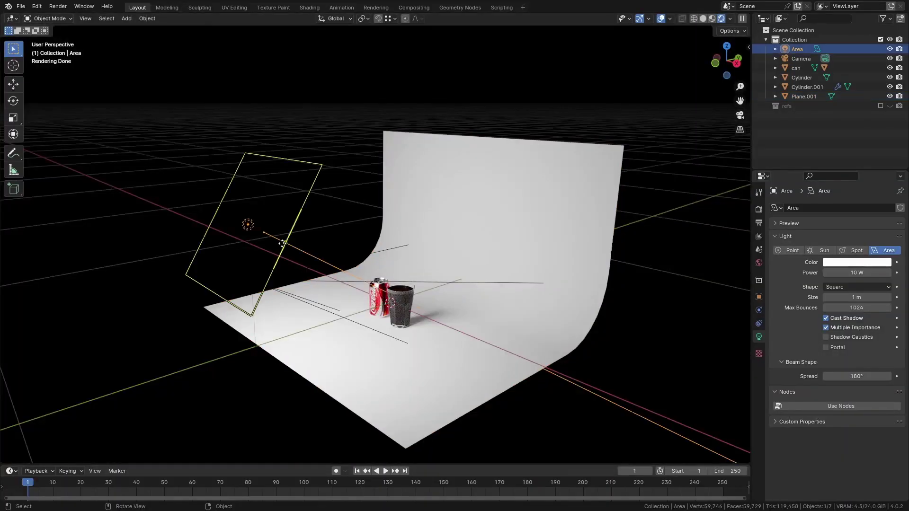
pyautogui.moveTo(856, 377); pyautogui.dragTo(813, 377)
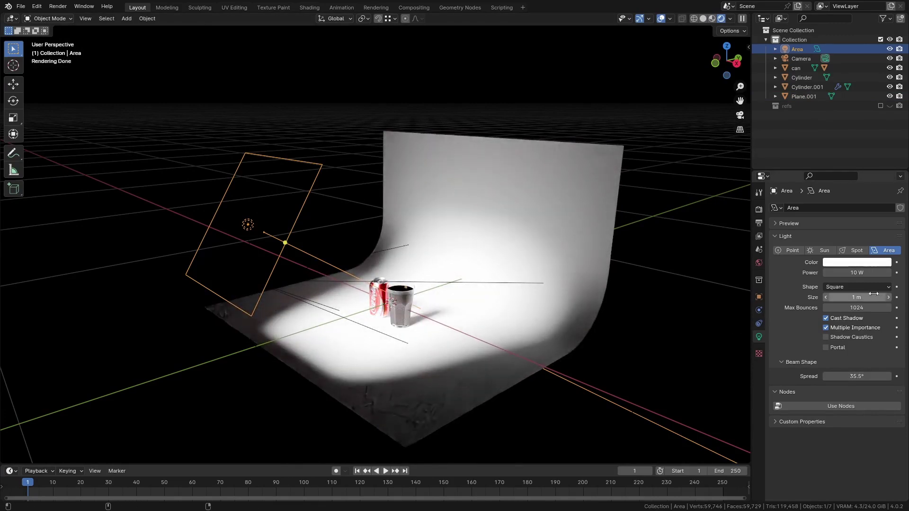
pyautogui.moveTo(873, 294); pyautogui.dragTo(849, 296)
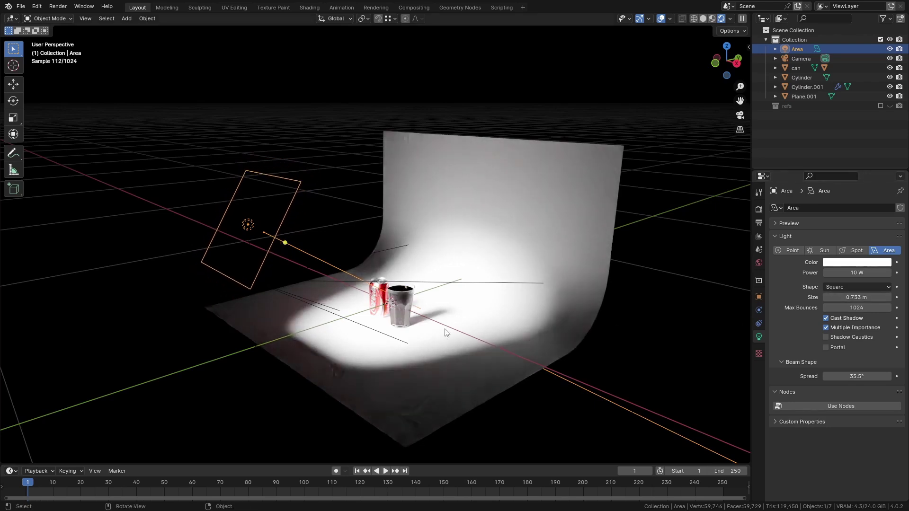
# Step: Rotate the light 19.5° on Z, slide it sideways at constant height, then turn it another 3.77°
pyautogui.press('r')
pyautogui.press('z')
pyautogui.click(497, 322)
pyautogui.press('g')
pyautogui.hotkey('shift', 'z')
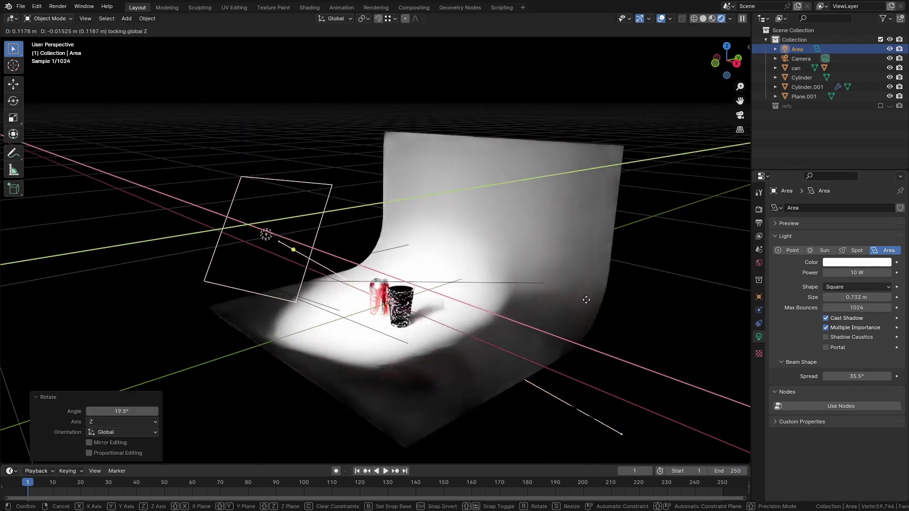
pyautogui.click(603, 303)
pyautogui.press('r')
pyautogui.press('z')
pyautogui.click(568, 295)
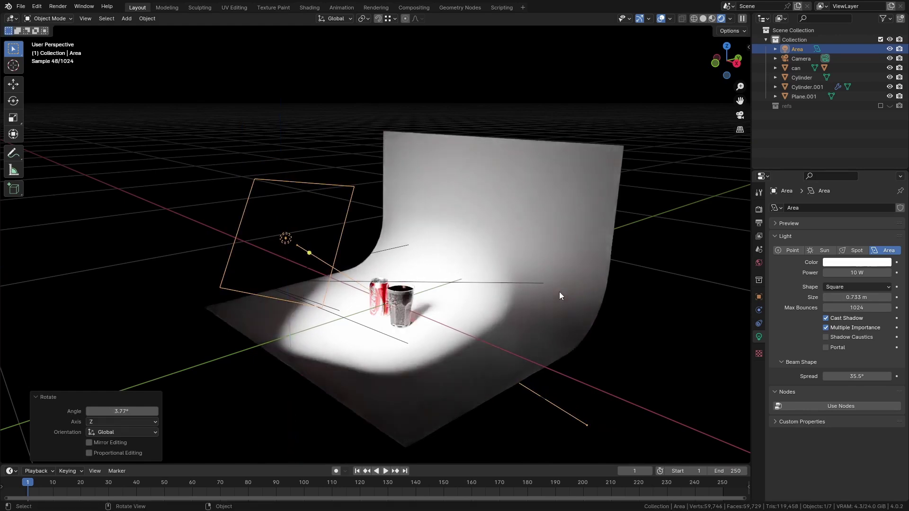
# Step: Through the camera view, widen the light's spread to 45.2°
pyautogui.press('KP_0')
pyautogui.hotkey('alt', 'a')
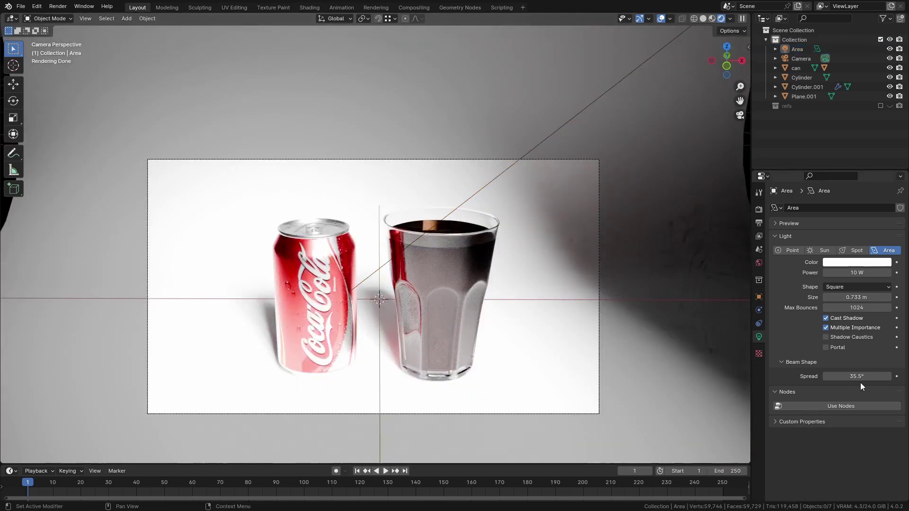
pyautogui.moveTo(859, 376); pyautogui.dragTo(895, 376)
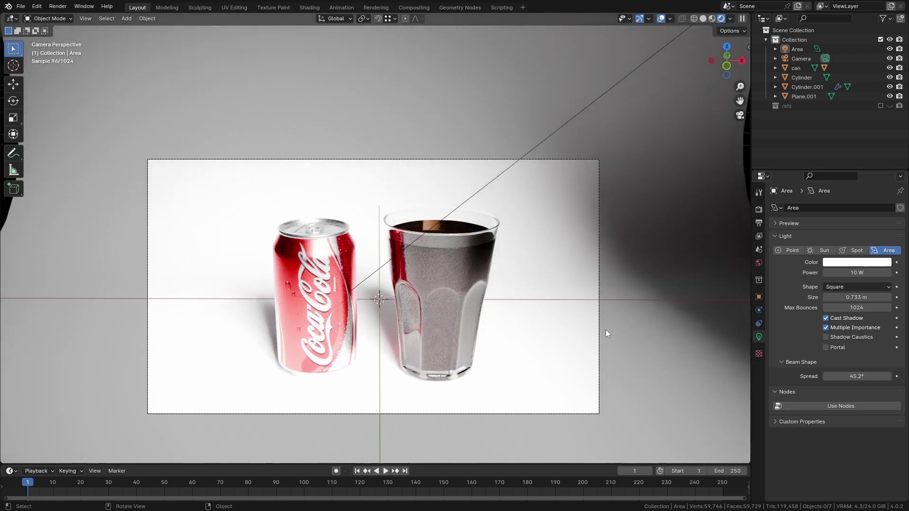
pyautogui.press('a')
pyautogui.hotkey('alt', 'a')
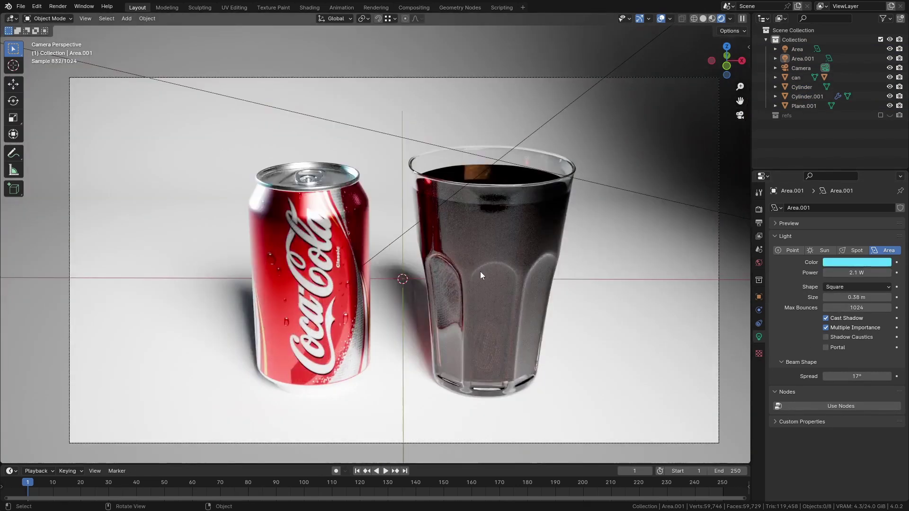
# Step: Adjust the cyan light's power, first to 0 W, then up to about 5.5 W
pyautogui.write('0')
pyautogui.press('Return')
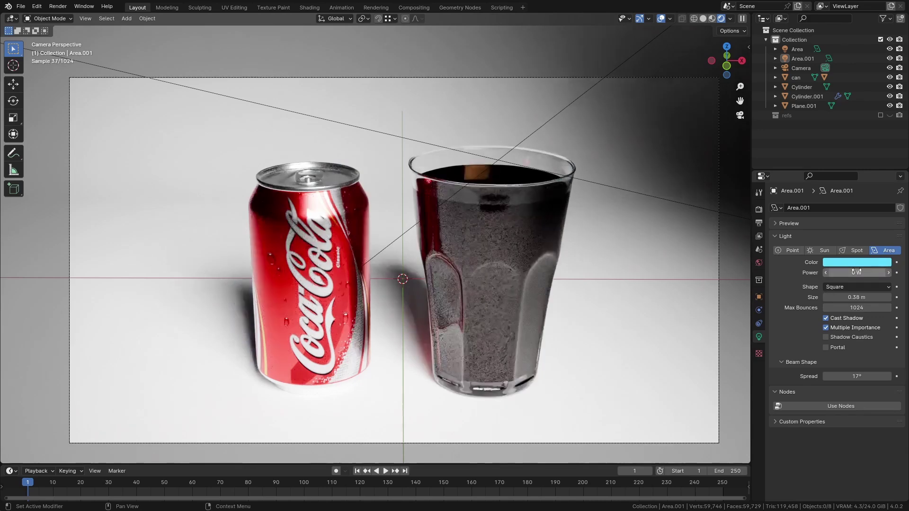
pyautogui.moveTo(856, 273); pyautogui.dragTo(835, 273)
pyautogui.scroll(-4, 494, 226)
pyautogui.keyDown('shift'); pyautogui.moveTo(504, 226); pyautogui.dragTo(472, 252, button='middle'); pyautogui.keyUp('shift')
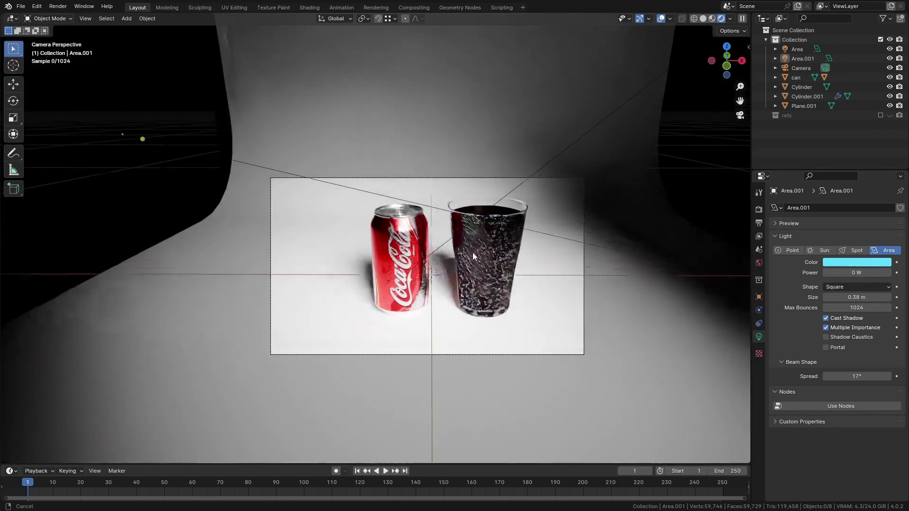
pyautogui.scroll(1, 455, 260)
pyautogui.click(126, 133)
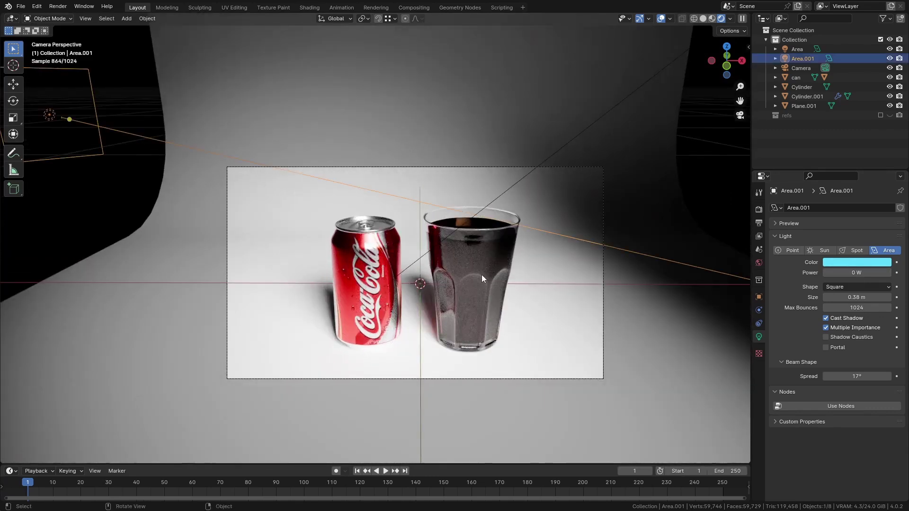
pyautogui.moveTo(849, 272); pyautogui.dragTo(875, 272)
pyautogui.scroll(3, 320, 251)
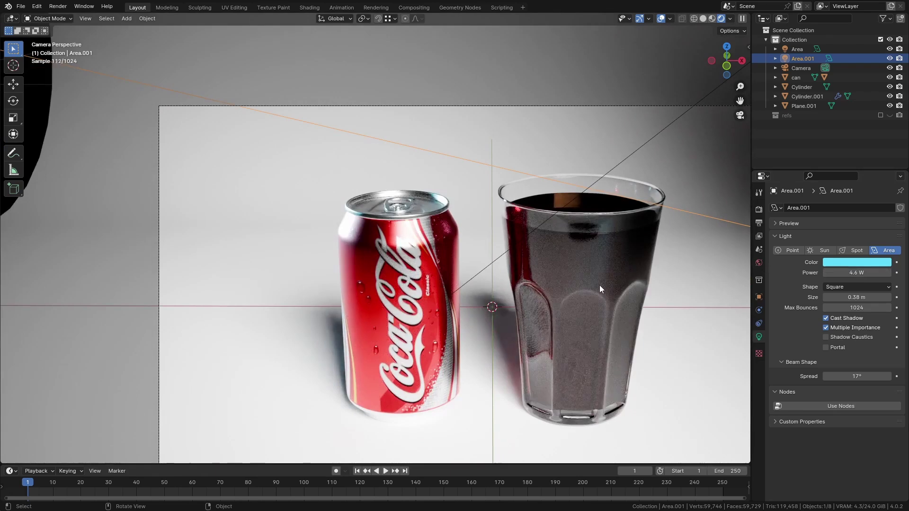
pyautogui.scroll(-3, 599, 285)
# Step: Cycle through the first few HDRI environments in the Easy HDRI panel
pyautogui.keyDown('shift'); pyautogui.moveTo(593, 282); pyautogui.dragTo(459, 272, button='middle'); pyautogui.keyUp('shift')
pyautogui.scroll(-1, 459, 272)
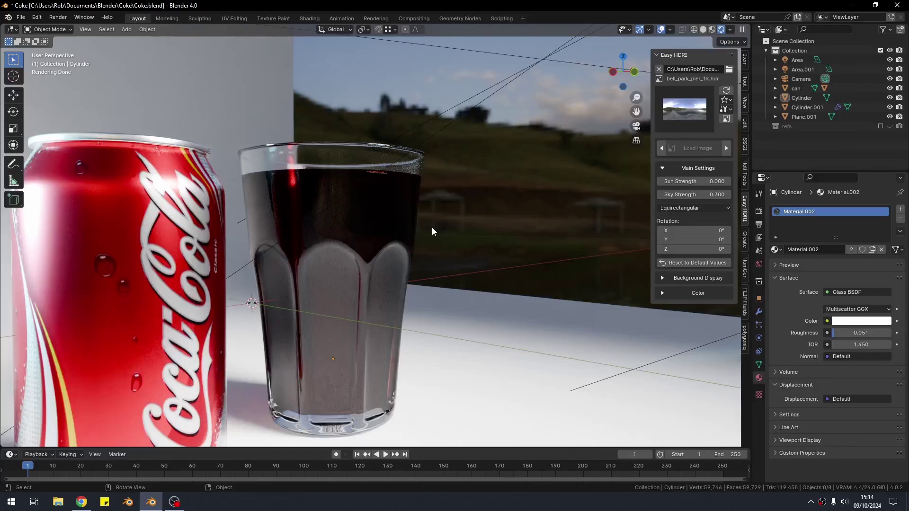
pyautogui.click(727, 148)
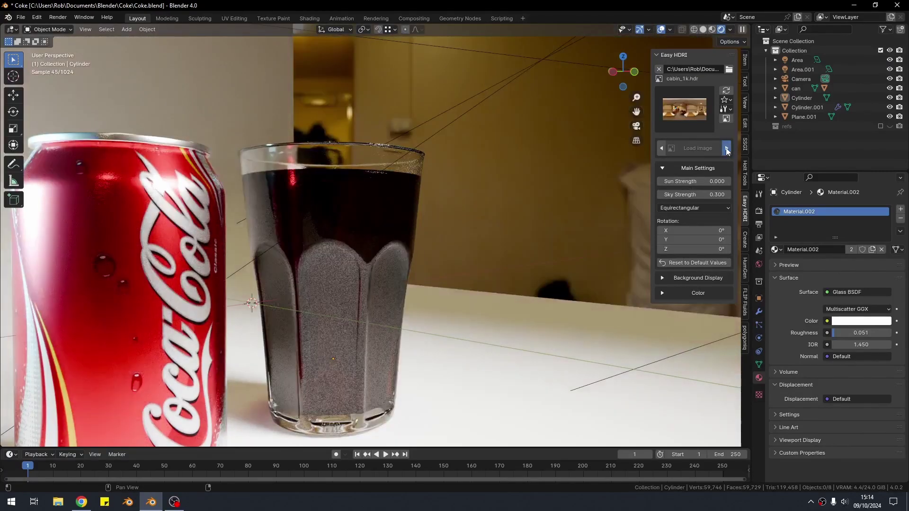
pyautogui.click(727, 149)
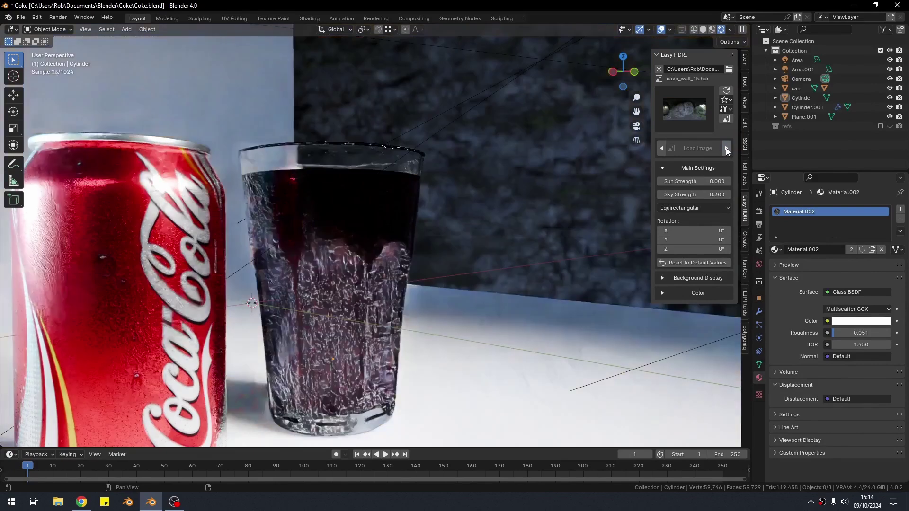
pyautogui.click(661, 149)
# Step: Orbit around the glass and step through more HDRIs until delta_2_1k.hdr is loaded
pyautogui.moveTo(507, 169); pyautogui.dragTo(355, 192, button='middle')
pyautogui.moveTo(410, 183)
pyautogui.mouseDown(button='middle')
pyautogui.moveTo(338, 192)
pyautogui.moveTo(400, 177)
pyautogui.mouseUp(button='middle')
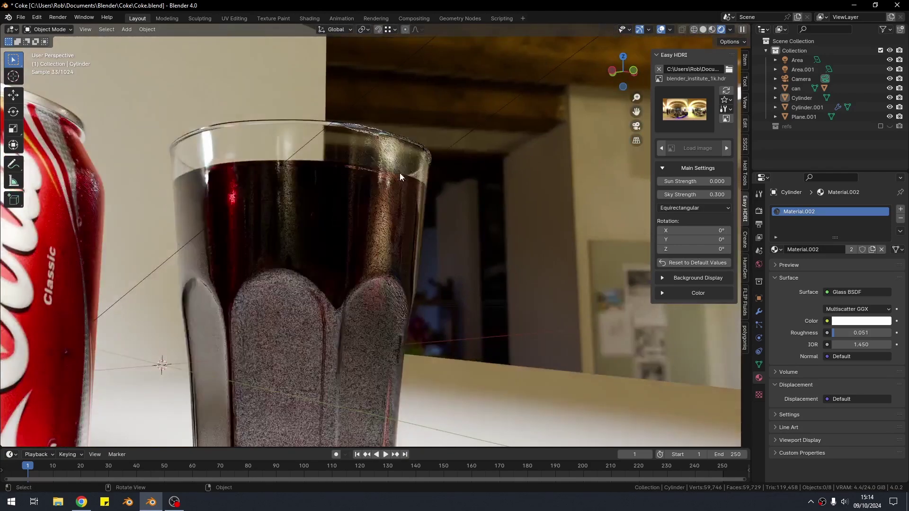
pyautogui.scroll(-4, 400, 172)
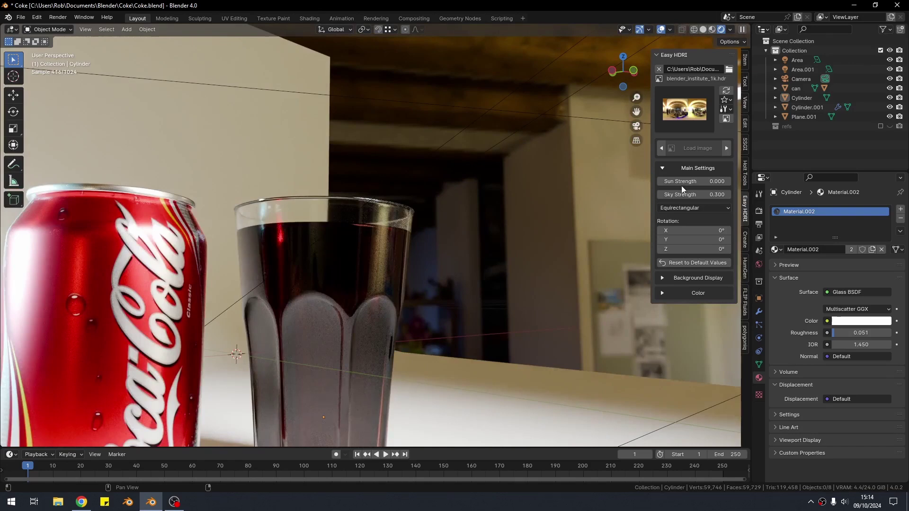
pyautogui.click(725, 150)
pyautogui.click(725, 150)
pyautogui.click(725, 150)
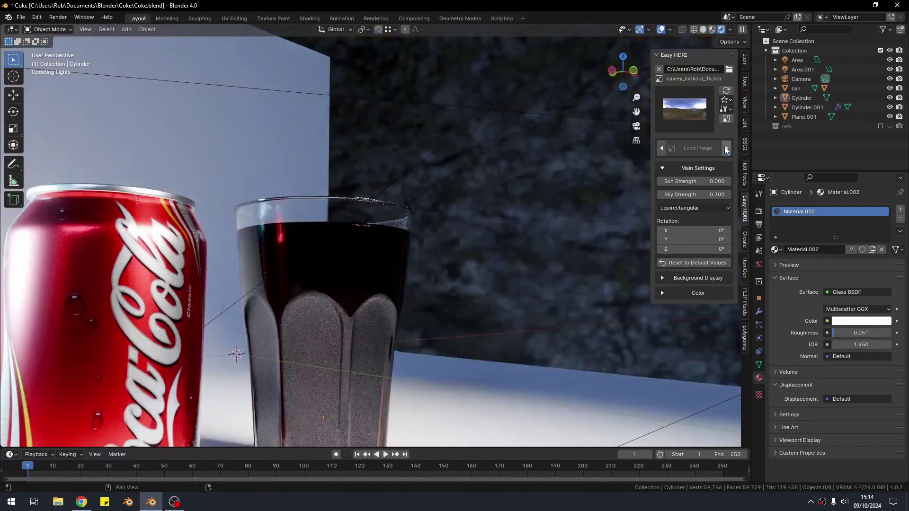
pyautogui.click(725, 150)
pyautogui.click(726, 149)
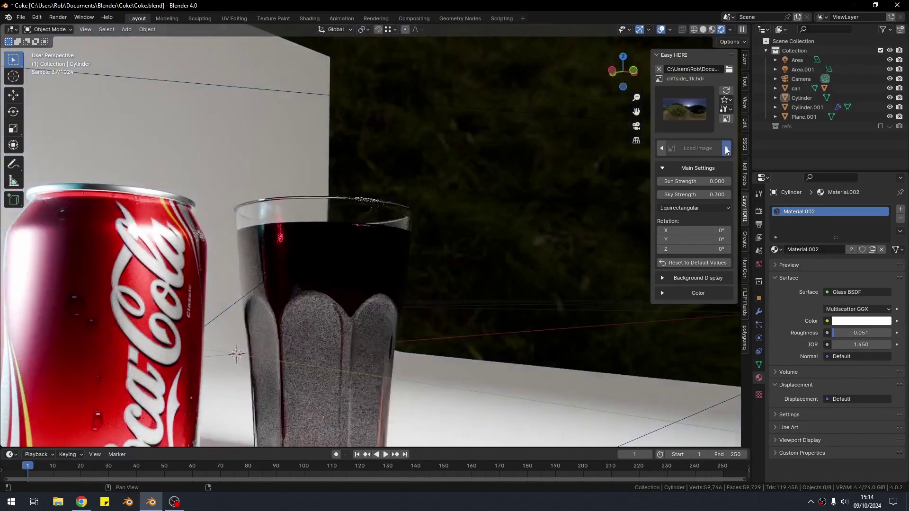
pyautogui.click(725, 150)
pyautogui.click(725, 149)
pyautogui.click(726, 150)
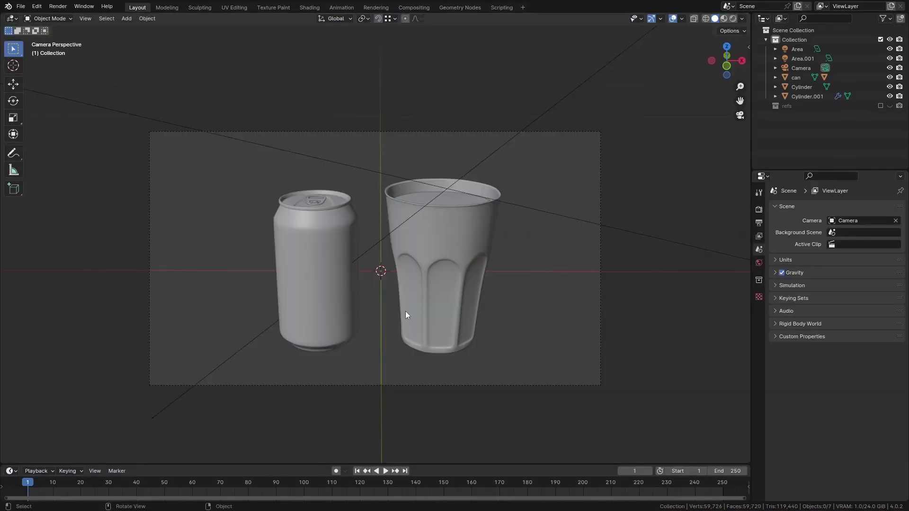
# Step: Set the scene camera's focal length to 80 mm
pyautogui.click(461, 385)
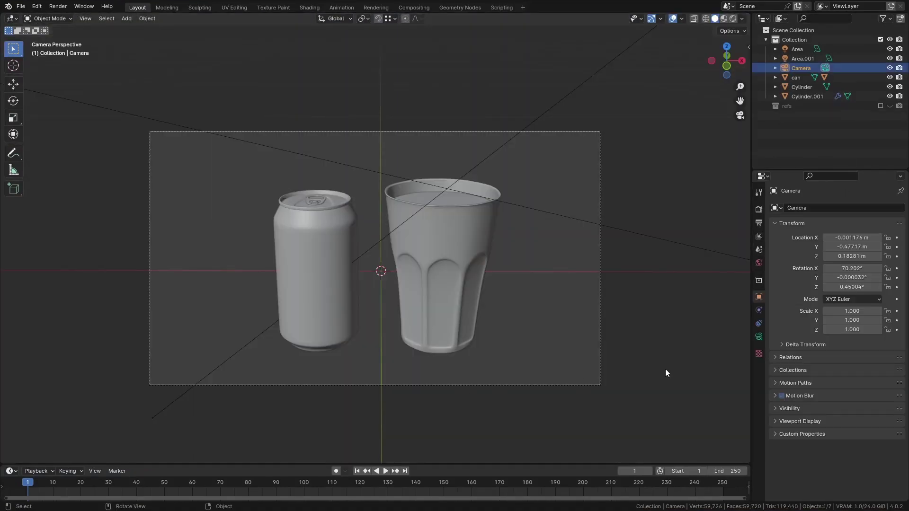
pyautogui.click(757, 337)
pyautogui.click(853, 252)
pyautogui.write('8')
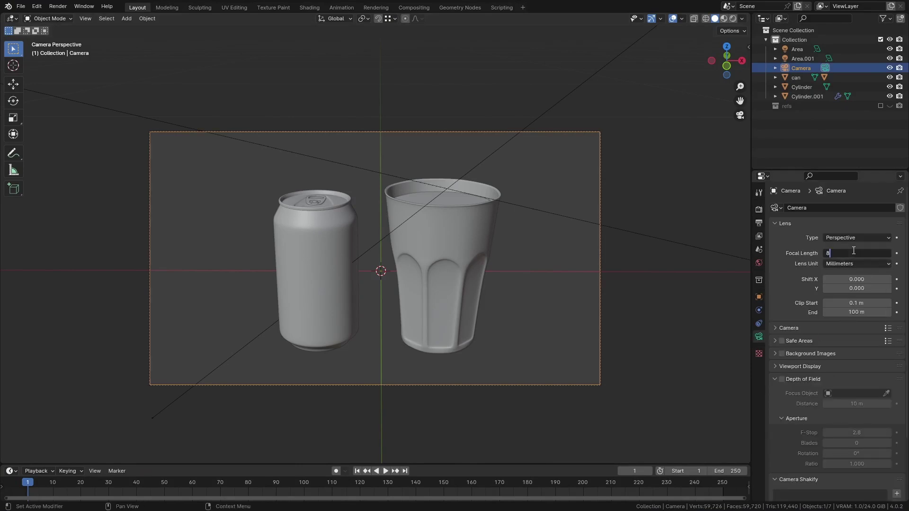
pyautogui.write('0')
pyautogui.press('Return')
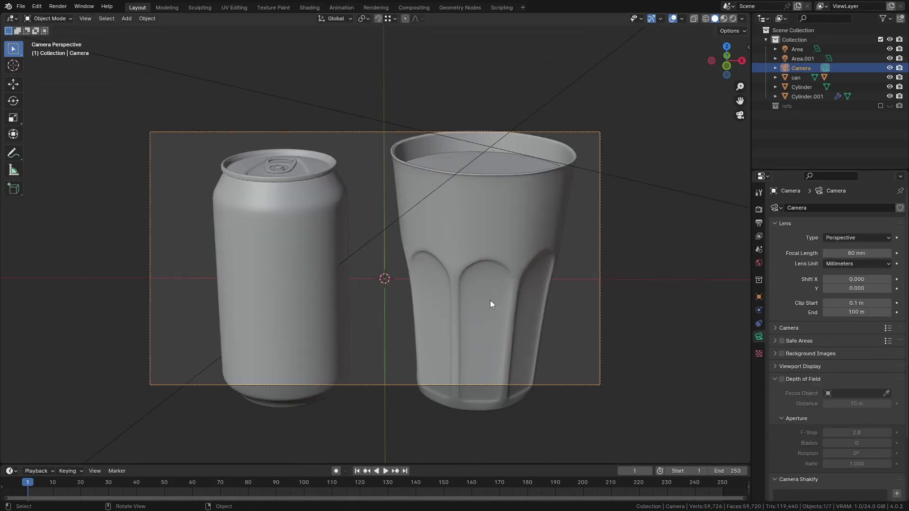
pyautogui.hotkey('shift', '`')
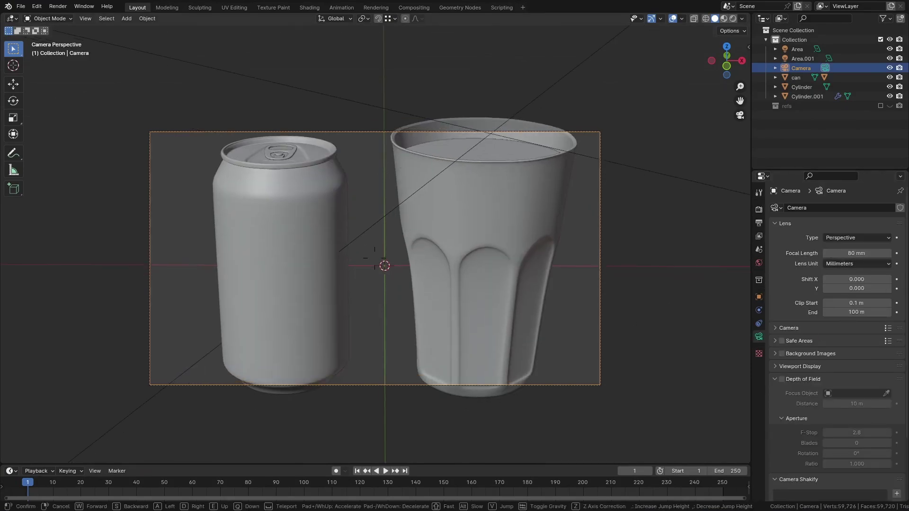
# Step: Walk the camera back, up and around to frame the can and glass from slightly above
pyautogui.press('s')
pyautogui.press('e')
pyautogui.press('s')
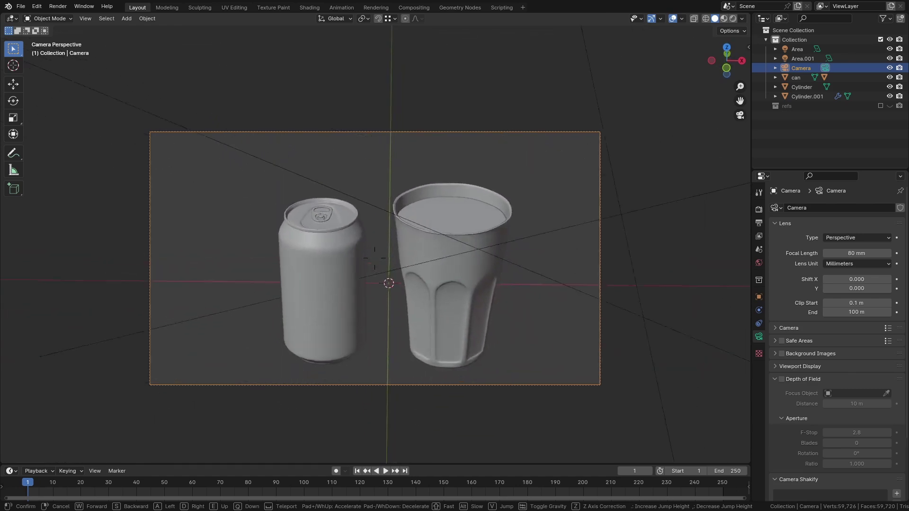
pyautogui.press('d')
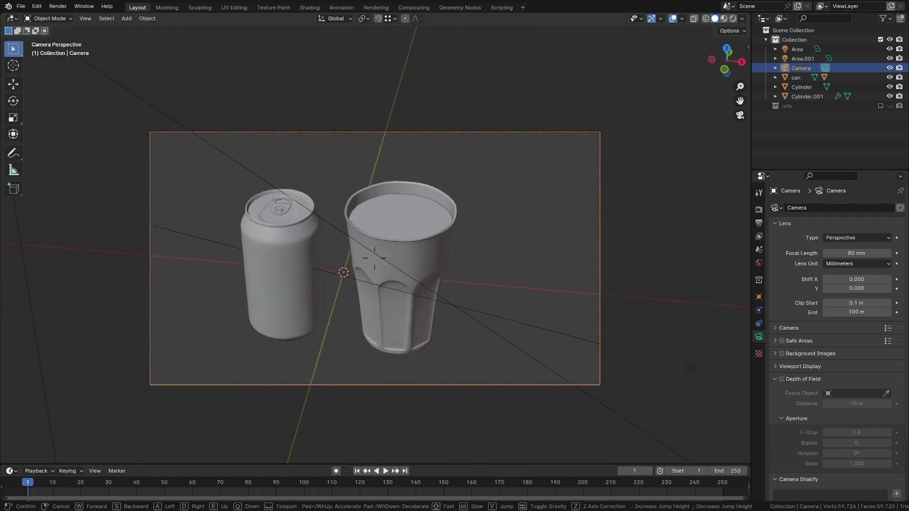
pyautogui.press('w')
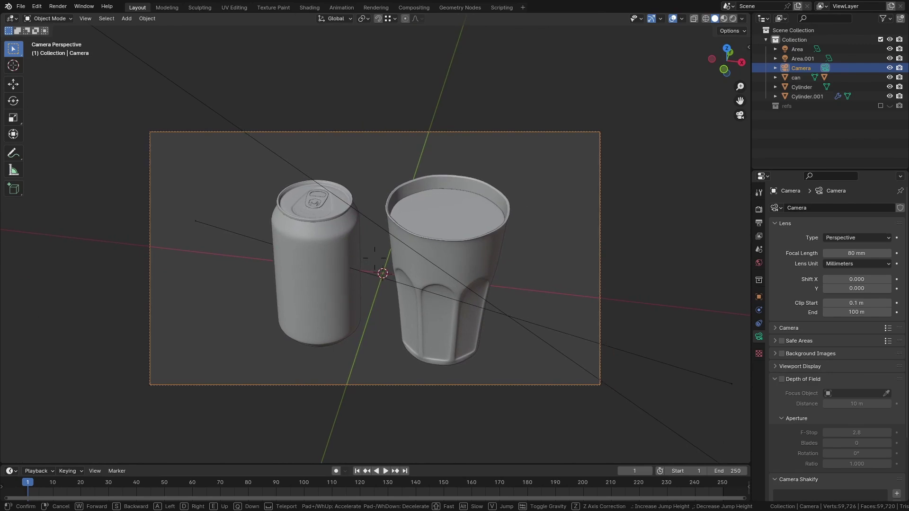
pyautogui.click(489, 299)
# Step: Move the glass together with its cola liquid further back
pyautogui.click(446, 330)
pyautogui.press('g')
pyautogui.hotkey('shift', 'z')
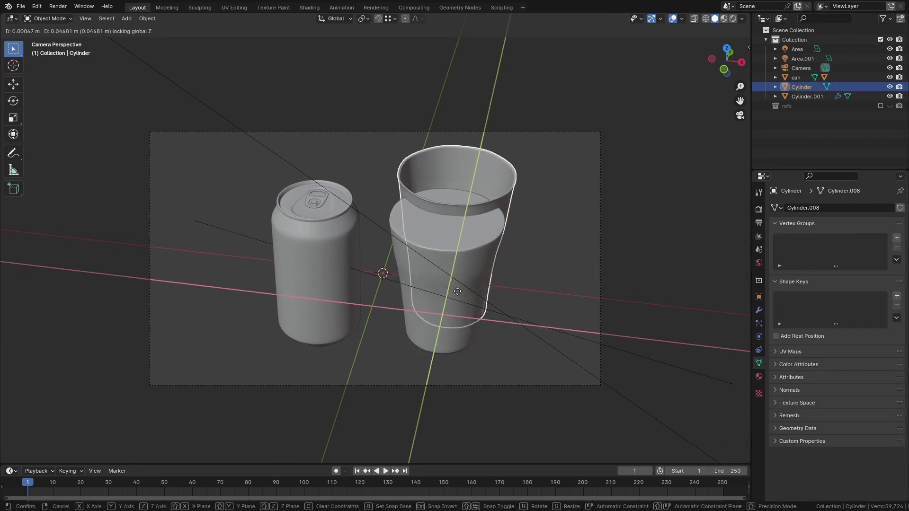
pyautogui.rightClick(456, 228)
pyautogui.keyDown('shift'); pyautogui.click(456, 228); pyautogui.keyUp('shift')
pyautogui.moveTo(456, 318); pyautogui.dragTo(471, 274)
# Step: Reposition the upright can on the ground plane and rotate it around its vertical axis
pyautogui.click(347, 283)
pyautogui.press('g')
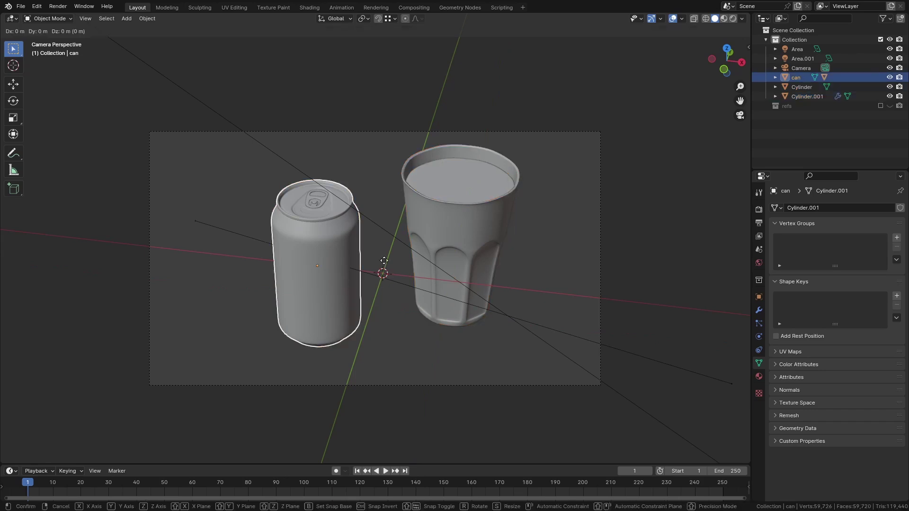
pyautogui.press('z')
pyautogui.hotkey('shift', 'z')
pyautogui.click(372, 279)
pyautogui.press('r')
pyautogui.press('z')
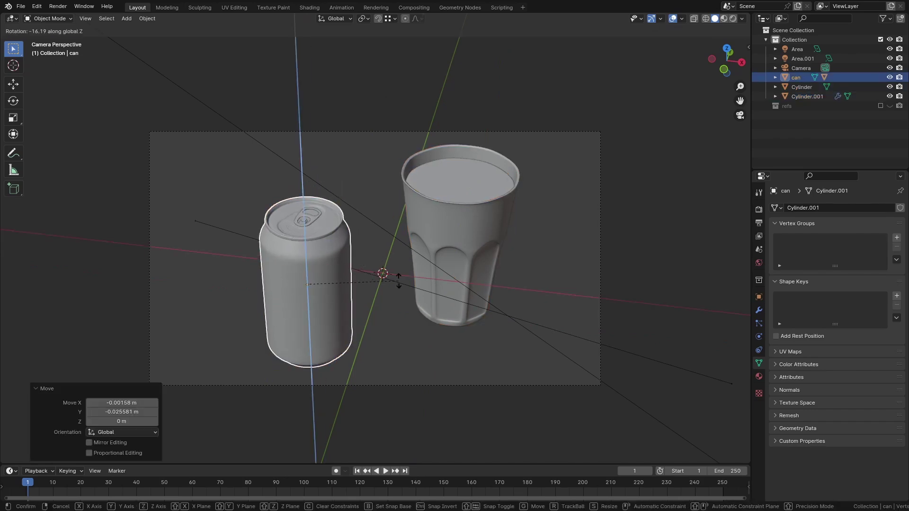
pyautogui.click(394, 209)
pyautogui.press('g')
pyautogui.hotkey('shift', 'z')
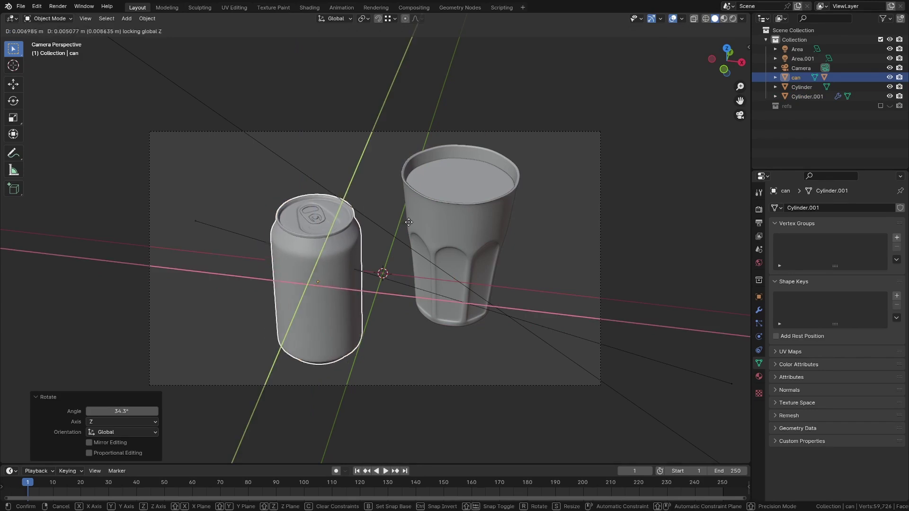
pyautogui.click(416, 222)
# Step: Duplicate the can and tip the copy 90° onto its side
pyautogui.moveTo(397, 262); pyautogui.dragTo(342, 194, button='middle')
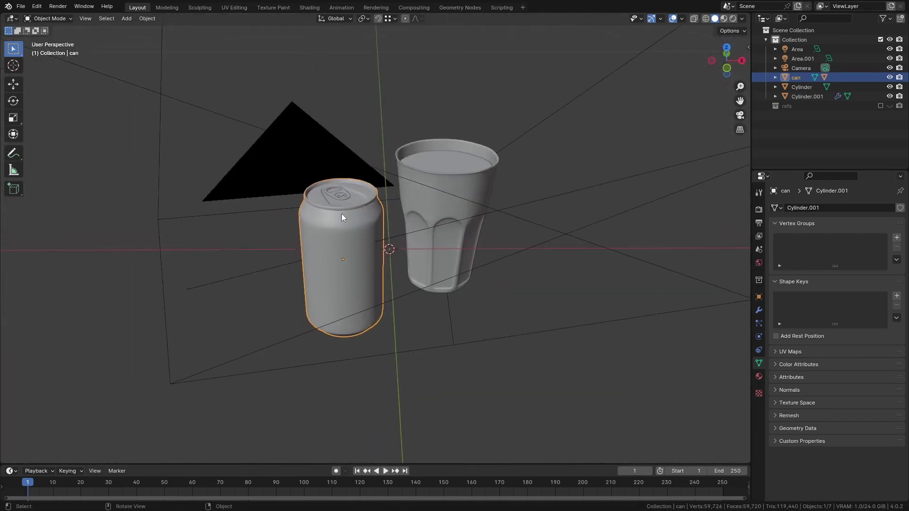
pyautogui.scroll(2, 341, 212)
pyautogui.click(343, 196)
pyautogui.click(333, 224)
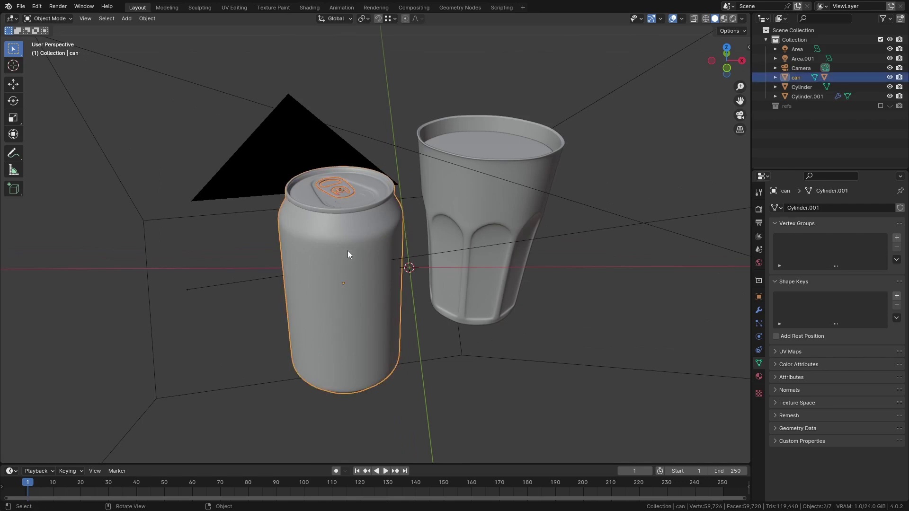
pyautogui.press('KP_1')
pyautogui.hotkey('shift', 'd')
pyautogui.press('Escape')
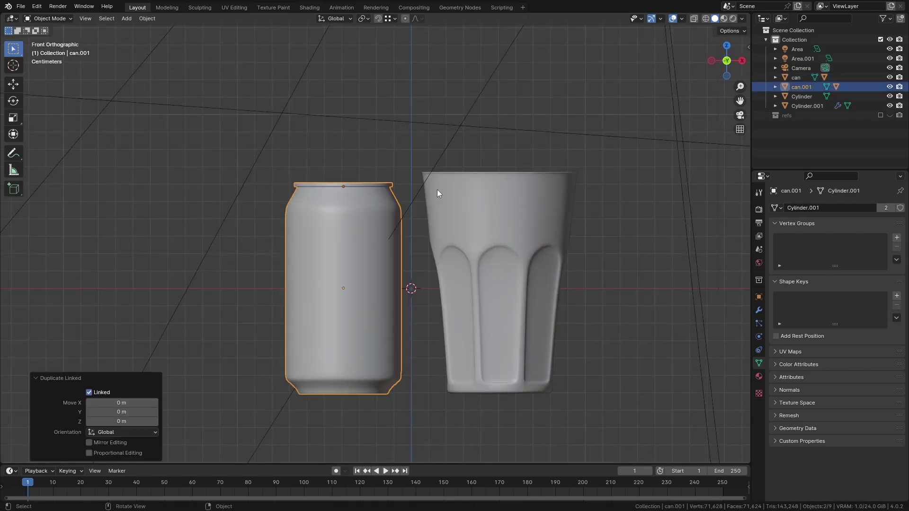
pyautogui.write('r90')
pyautogui.press('Return')
# Step: Lower the sideways can vertically until it rests on the ground
pyautogui.press('g')
pyautogui.press('z')
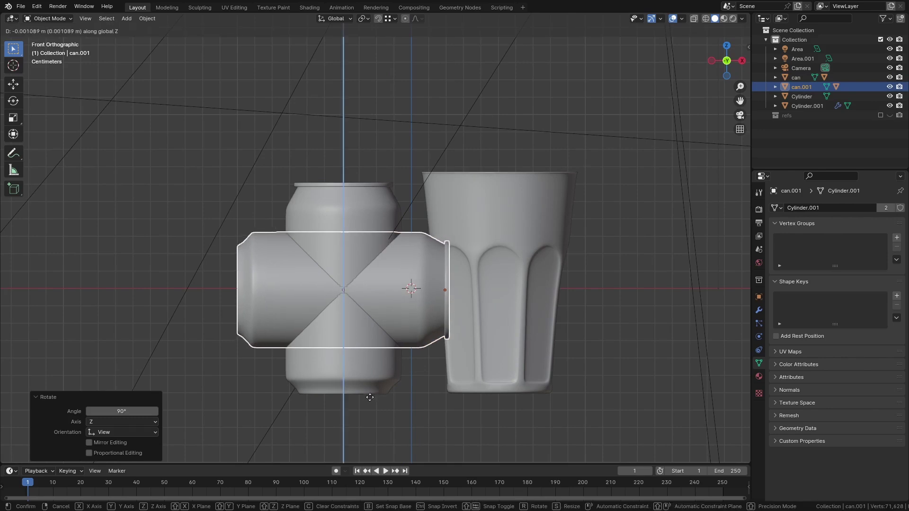
pyautogui.click(363, 409)
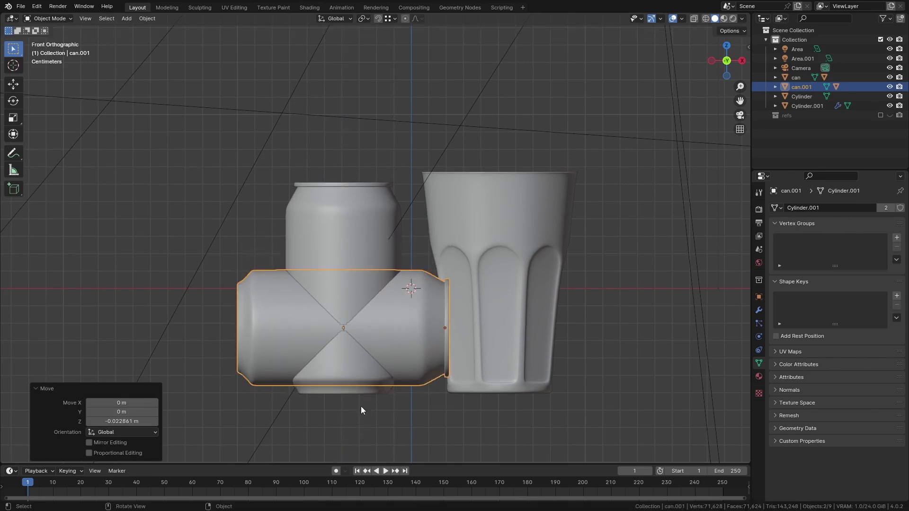
pyautogui.press('g')
pyautogui.press('z')
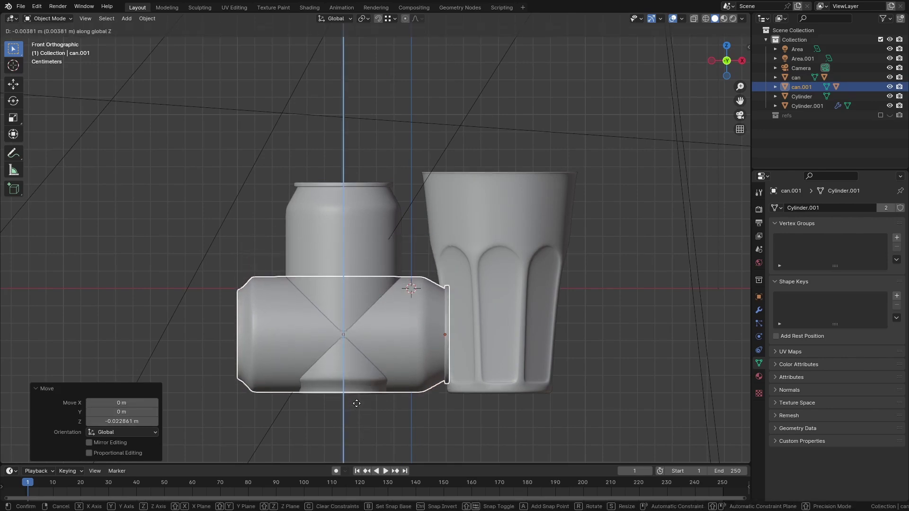
pyautogui.click(356, 403)
# Step: Turn the sideways can -122° on Z and slide it against the upright can
pyautogui.press('KP_0')
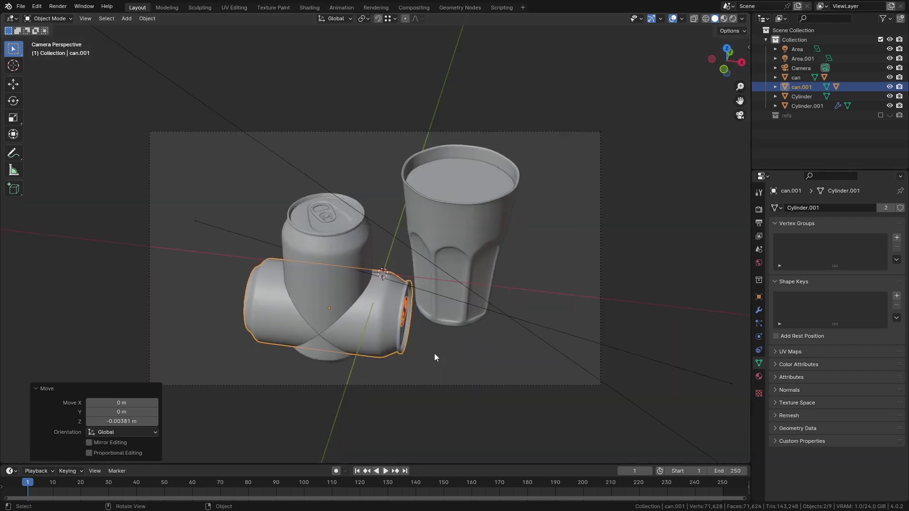
pyautogui.press('r')
pyautogui.press('z')
pyautogui.click(299, 372)
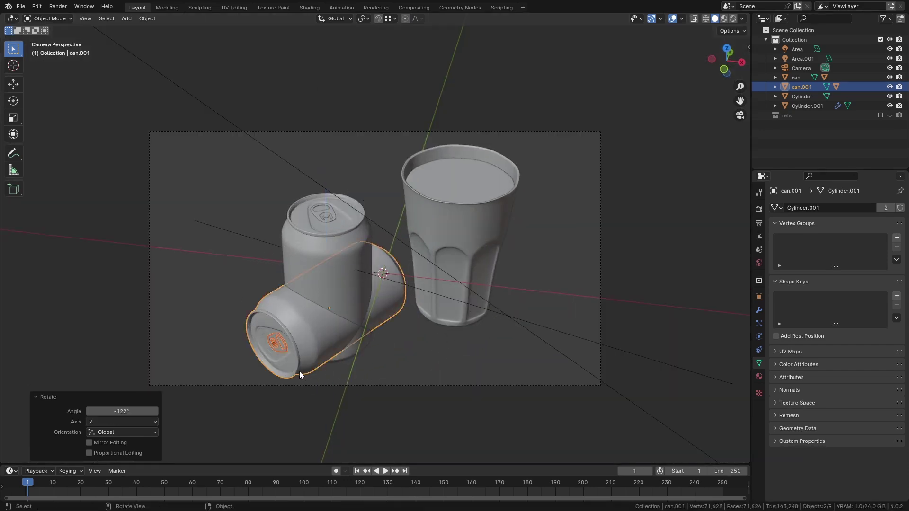
pyautogui.press('g')
pyautogui.hotkey('shift', 'z')
pyautogui.click(235, 313)
# Step: Check the scene in Rendered shading, nudge the camera, and limit rendering to the camera frame
pyautogui.press('z')
pyautogui.click(406, 339)
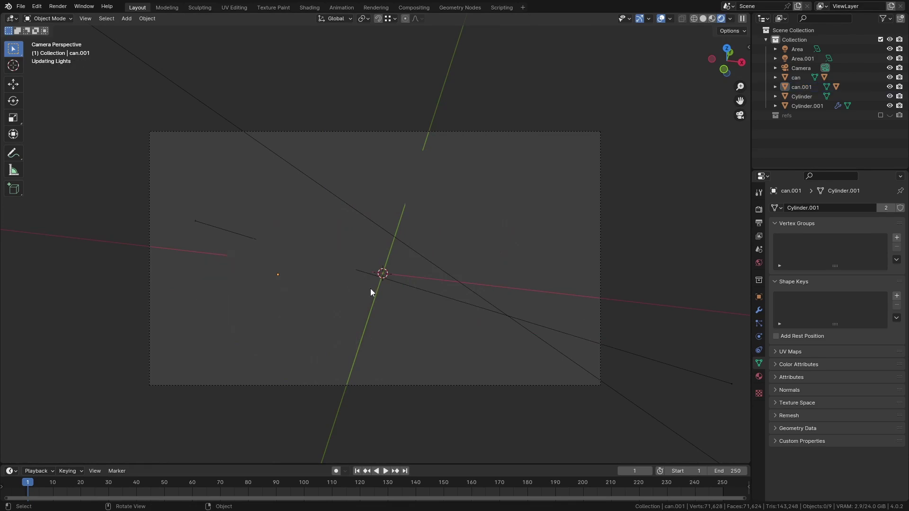
pyautogui.hotkey('shift', '`')
pyautogui.click(442, 312)
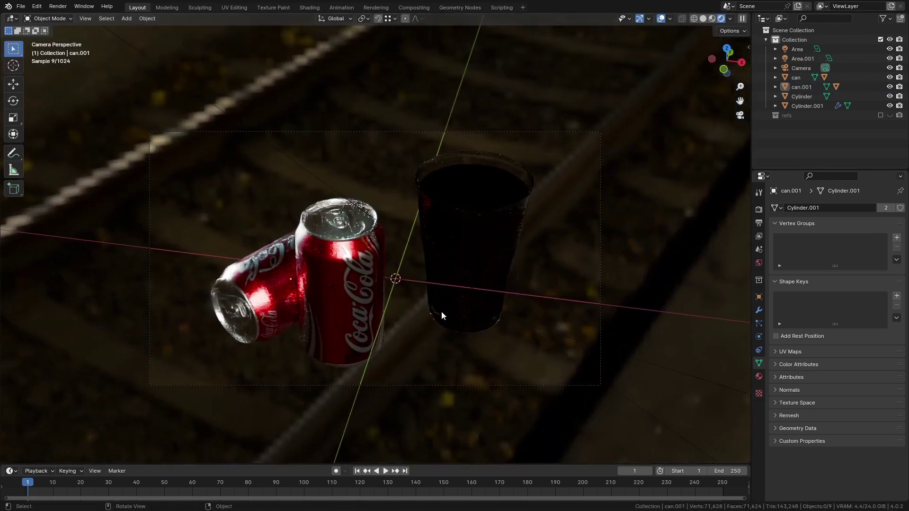
pyautogui.hotkey('ctrl', 'b')
pyautogui.moveTo(108, 89); pyautogui.dragTo(740, 497)
pyautogui.press('z')
pyautogui.click(521, 328)
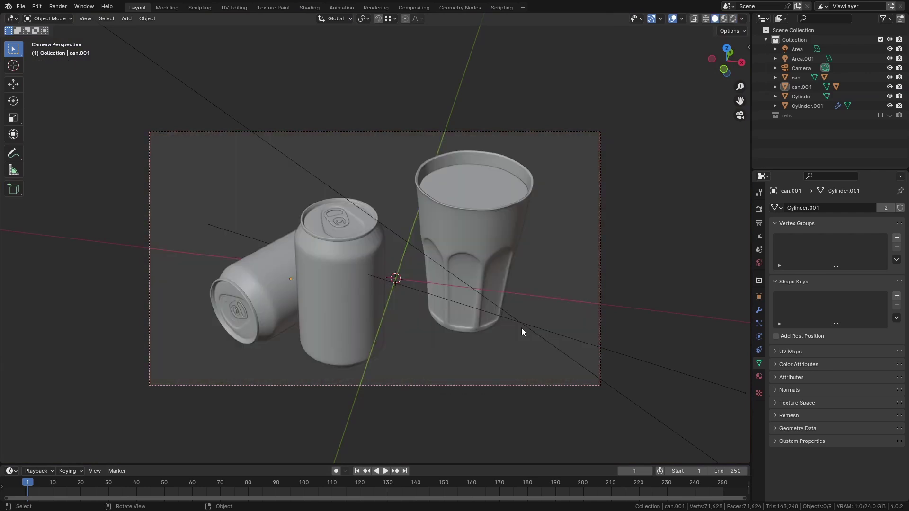
pyautogui.press('KP_7')
# Step: Add a plane, scale it to 0.15, and reshape it into a long slab
pyautogui.scroll(-4, 445, 209)
pyautogui.hotkey('shift', 'a')
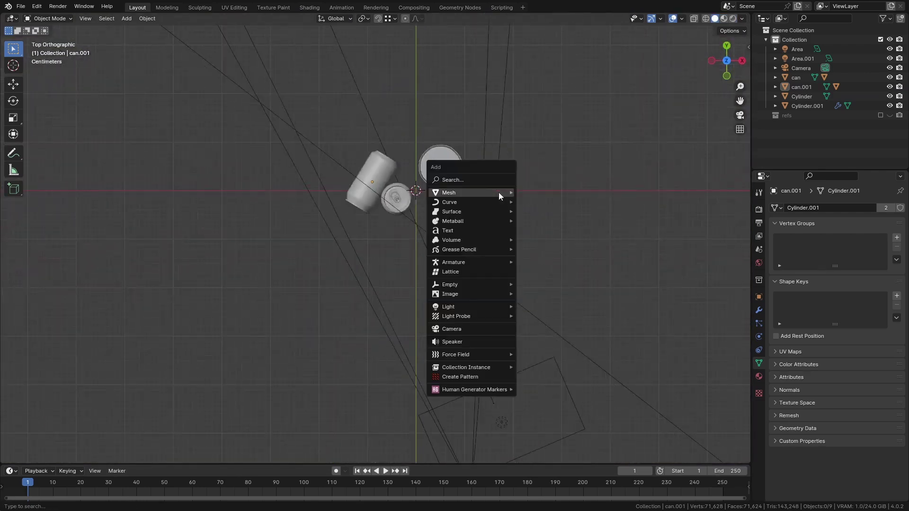
pyautogui.moveTo(498, 192)
pyautogui.click(549, 193)
pyautogui.press('s')
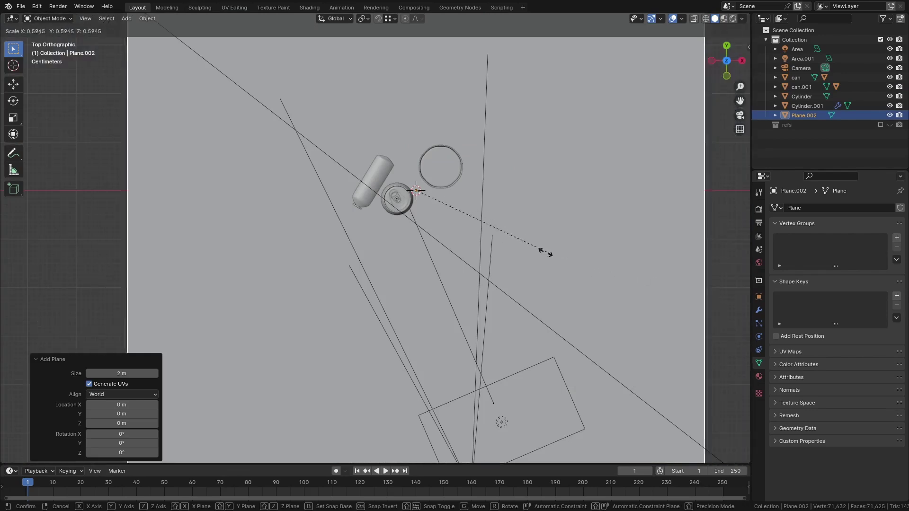
pyautogui.click(435, 220)
pyautogui.press('s')
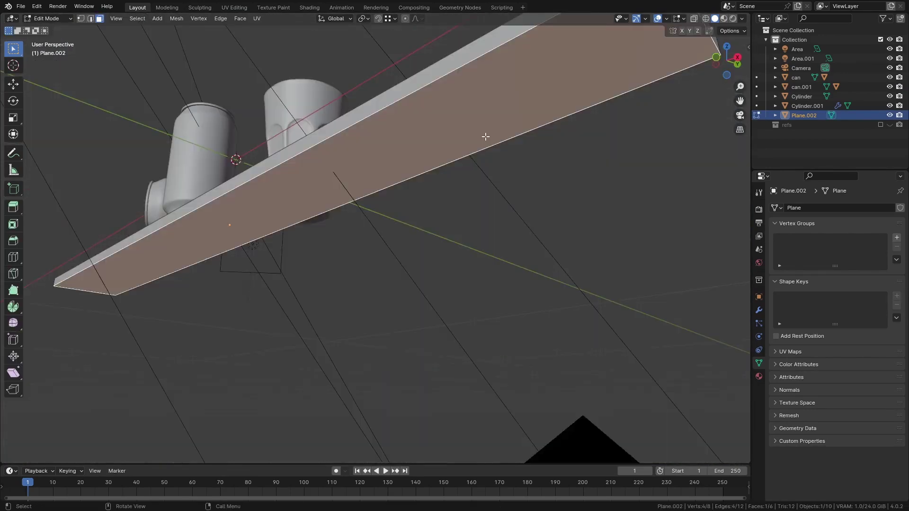
pyautogui.moveTo(454, 199); pyautogui.dragTo(471, 205, button='middle')
# Step: Delete one face of the slab and apply the plank's scale
pyautogui.press('x')
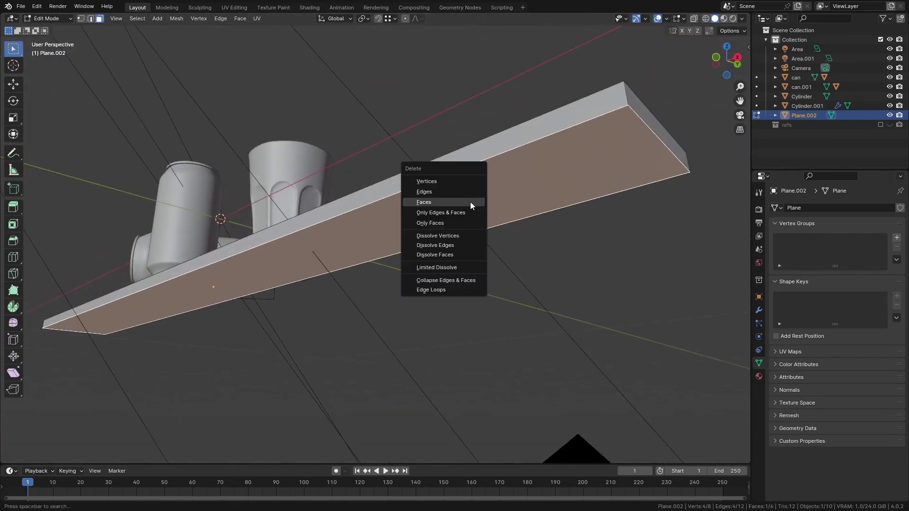
pyautogui.click(423, 202)
pyautogui.press('Tab')
pyautogui.hotkey('ctrl', 'a')
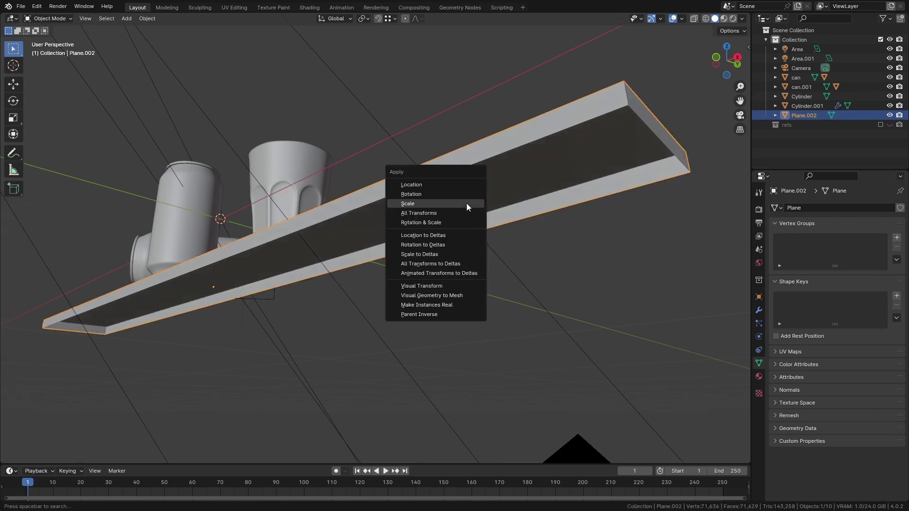
pyautogui.click(467, 203)
# Step: Mark seams on the plank's selected edges and UV-unwrap the whole mesh
pyautogui.press('Tab')
pyautogui.press('2')
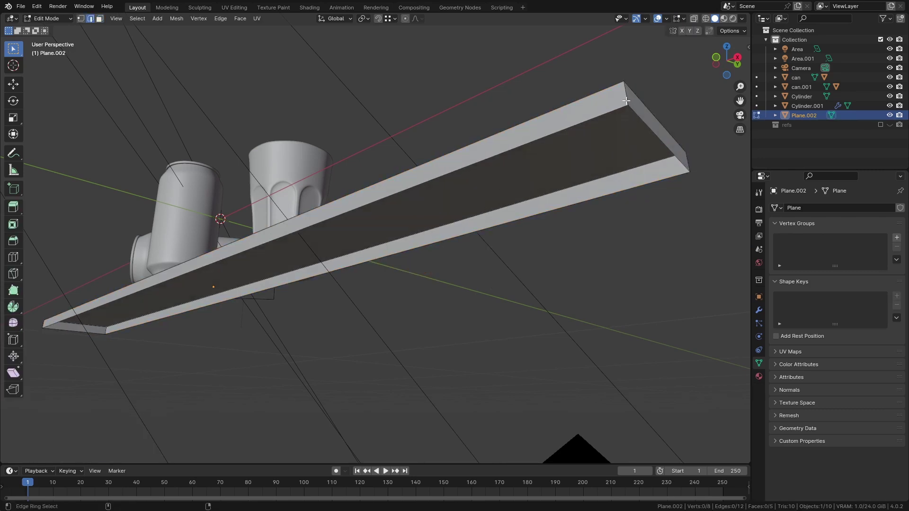
pyautogui.moveTo(625, 123); pyautogui.dragTo(608, 141, button='middle')
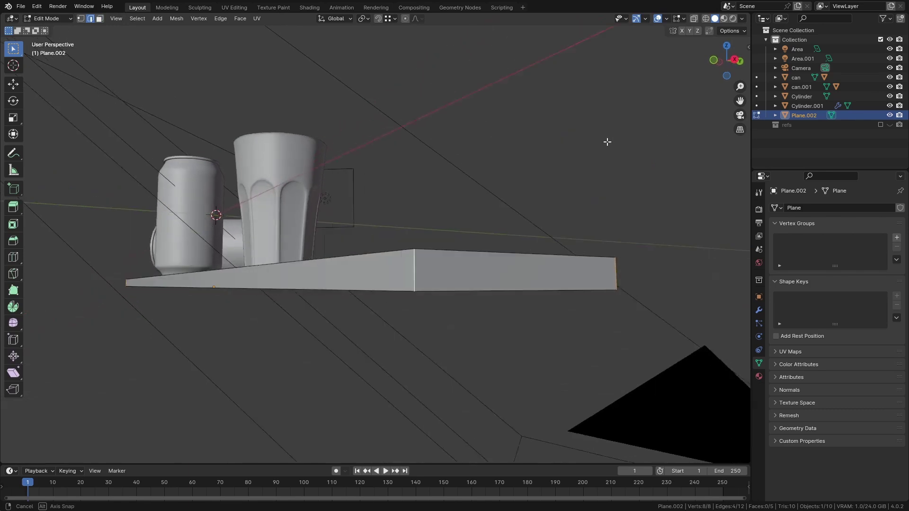
pyautogui.press('u')
pyautogui.click(582, 241)
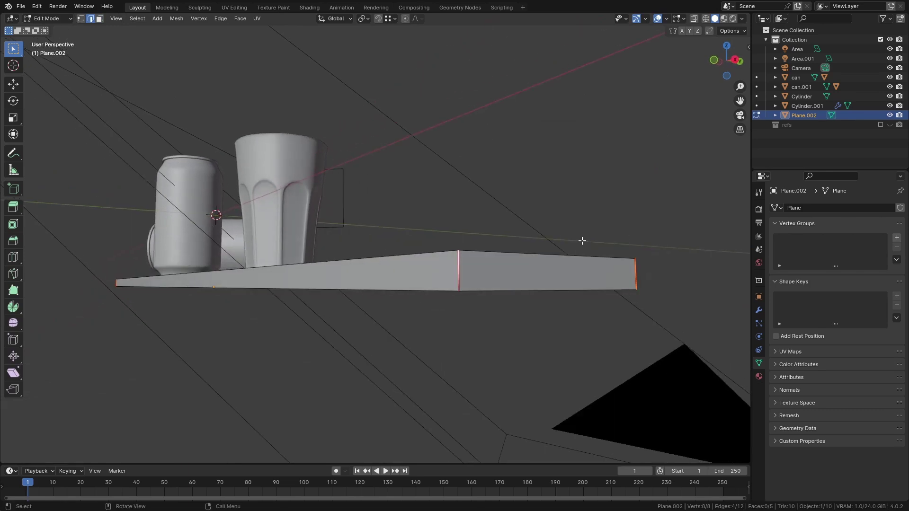
pyautogui.press('a')
pyautogui.press('u')
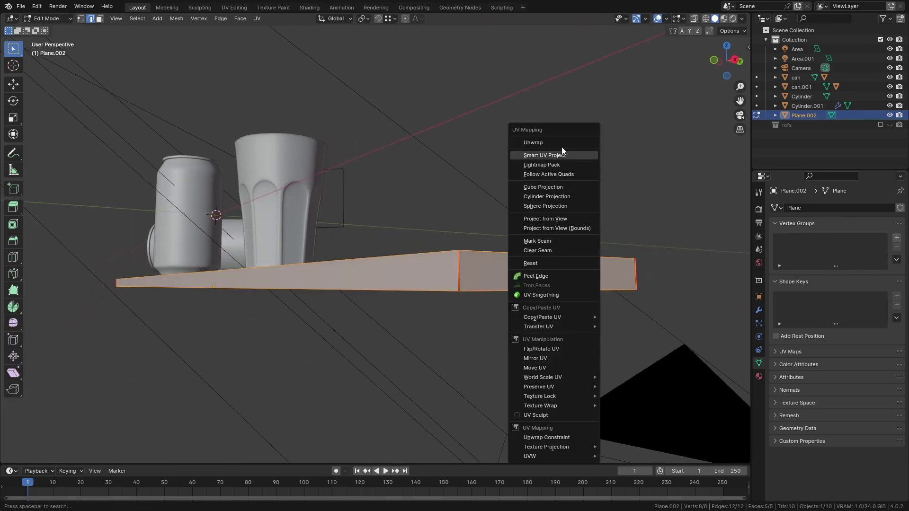
pyautogui.click(561, 143)
pyautogui.press('Tab')
pyautogui.moveTo(560, 142); pyautogui.dragTo(461, 245, button='middle')
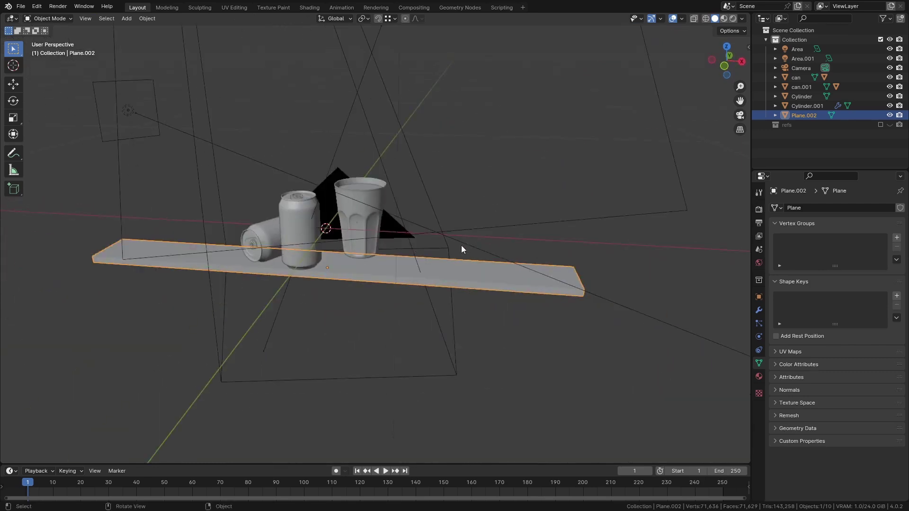
# Step: Add an Array modifier to the plank
pyautogui.click(758, 310)
pyautogui.click(810, 211)
pyautogui.write('arr')
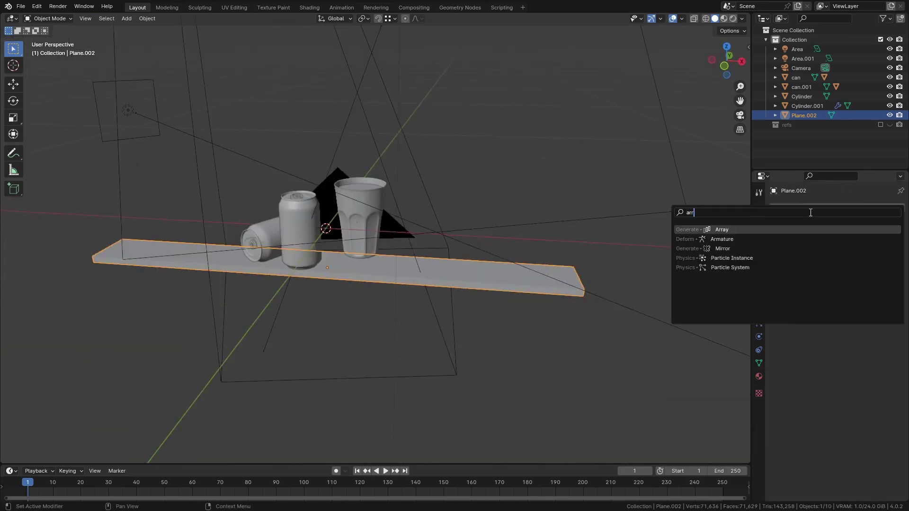
pyautogui.press('Return')
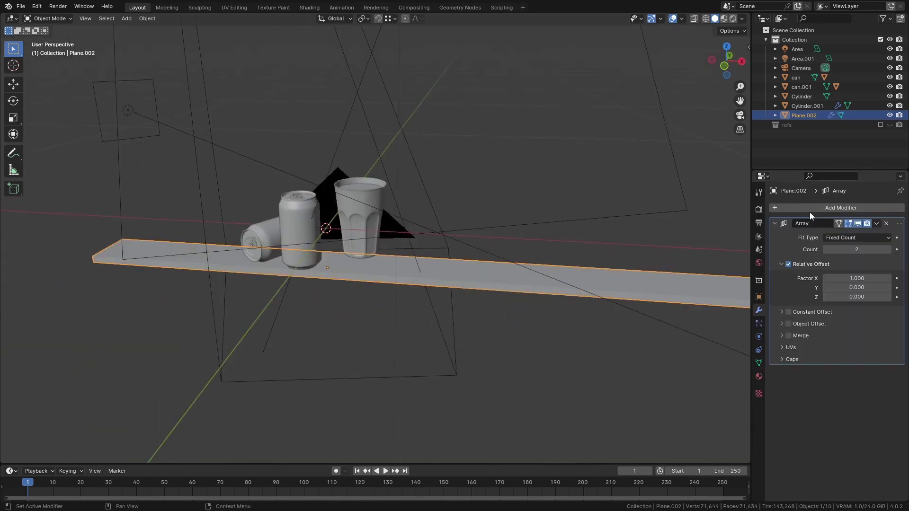
# Step: Set the array's relative offset to X 0, Y 1.1 with a count of 10 planks
pyautogui.click(844, 288)
pyautogui.write('1')
pyautogui.press('Return')
pyautogui.click(857, 280)
pyautogui.write('0')
pyautogui.press('Return')
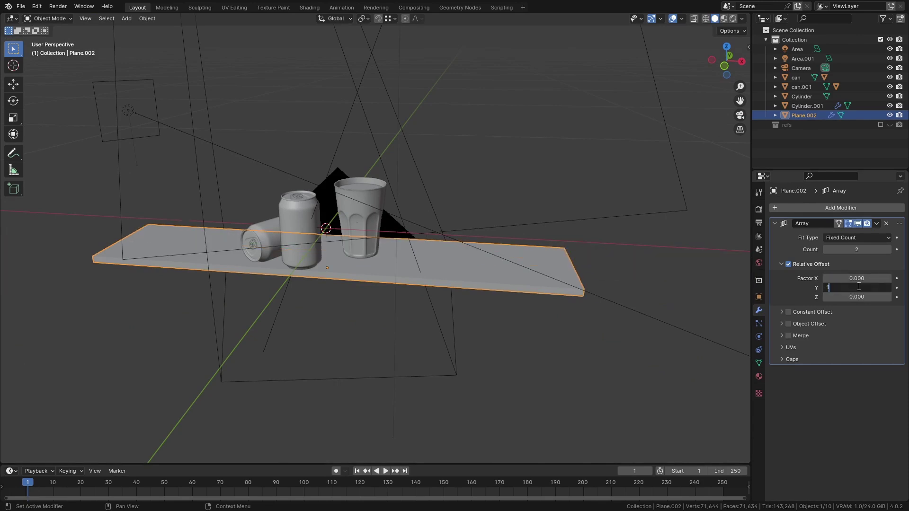
pyautogui.write('.1')
pyautogui.press('Return')
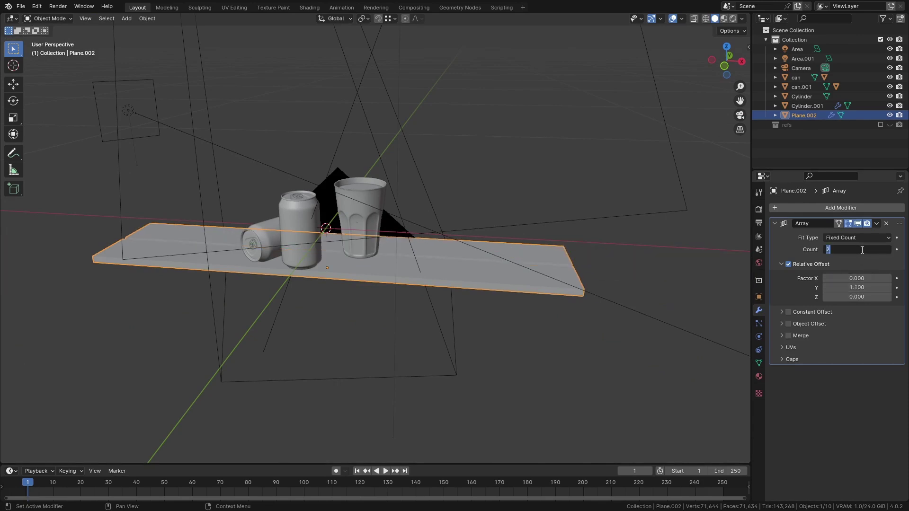
pyautogui.write('10')
pyautogui.press('Return')
# Step: Slide the plank table along the Y axis under the cans and glass
pyautogui.moveTo(419, 314); pyautogui.dragTo(453, 310, button='middle')
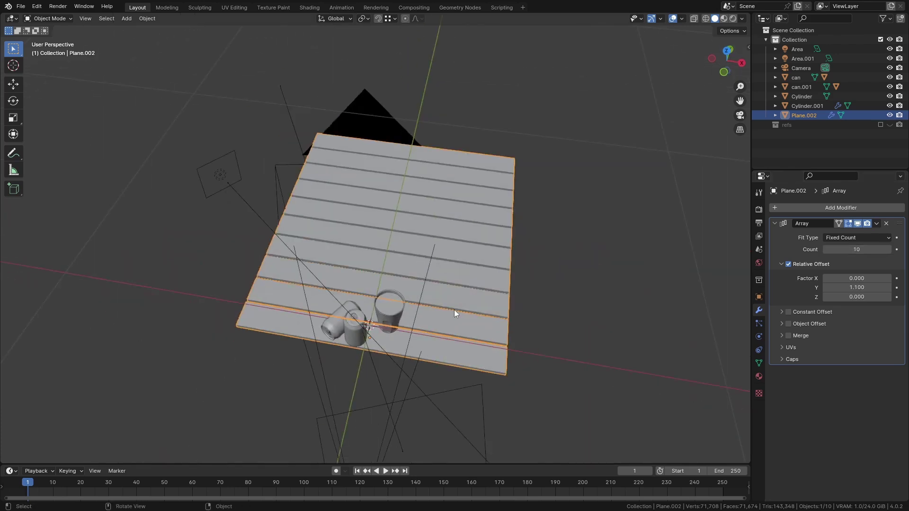
pyautogui.press('g')
pyautogui.press('y')
pyautogui.click(424, 391)
# Step: Narrow the plank gaps by lowering the array's Y offset to 1.04
pyautogui.scroll(6, 416, 386)
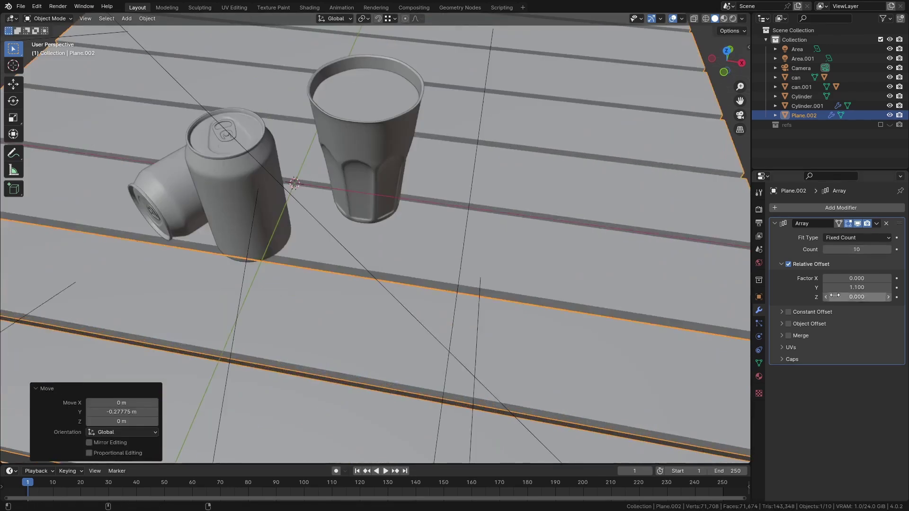
pyautogui.moveTo(862, 288); pyautogui.dragTo(857, 288)
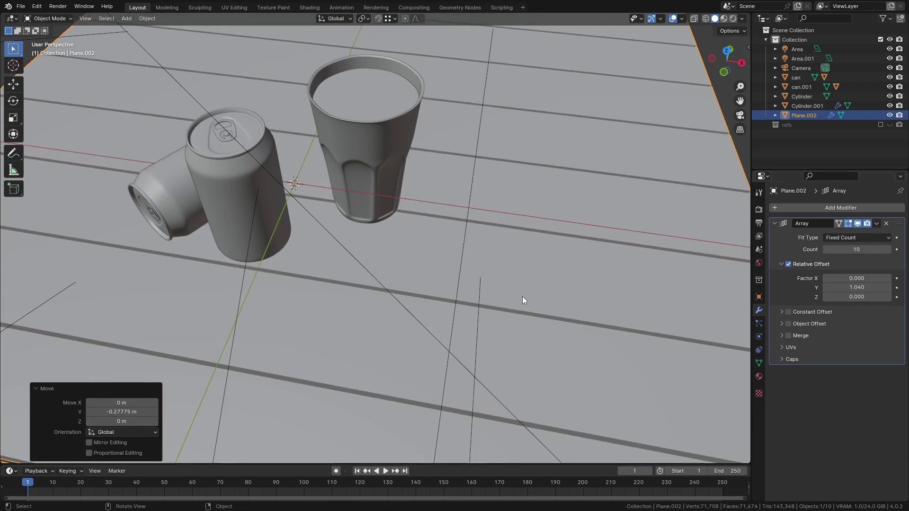
pyautogui.scroll(-5, 474, 274)
# Step: From the camera view, reposition the plank table along Y
pyautogui.press('KP_0')
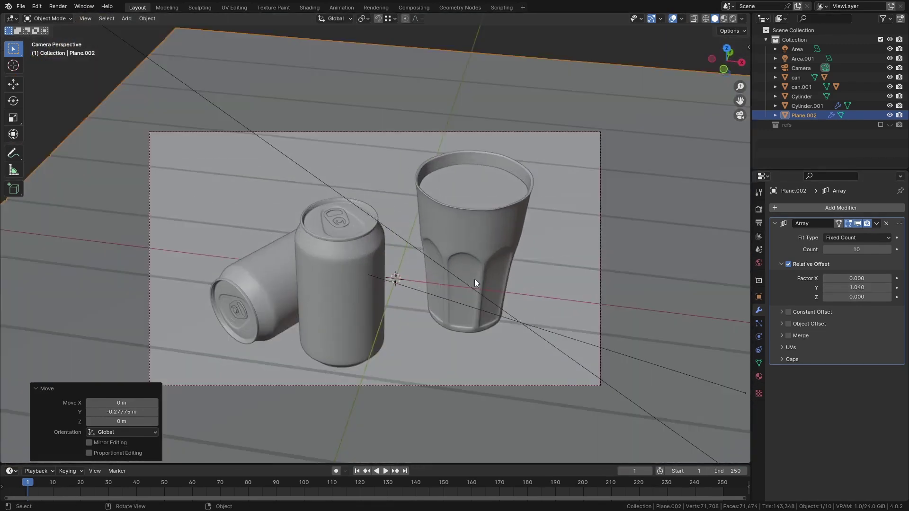
pyautogui.press('g')
pyautogui.press('y')
pyautogui.click(504, 273)
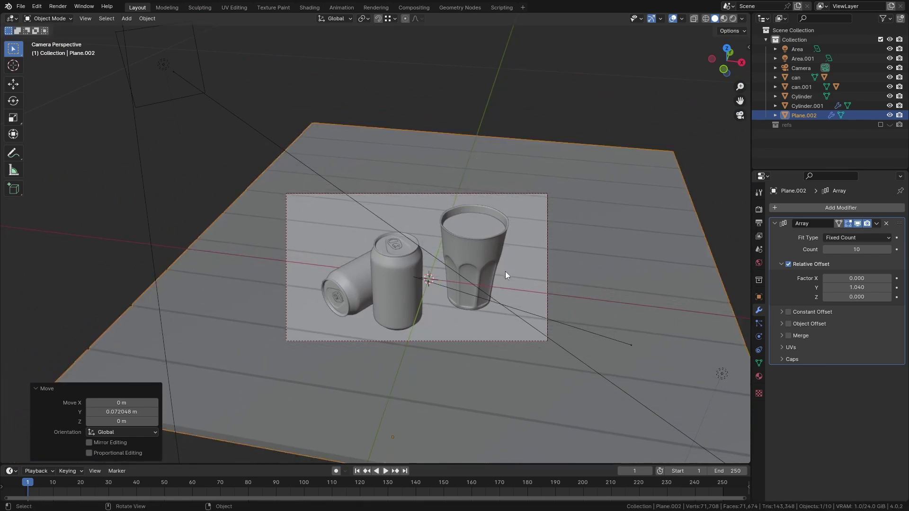
# Step: Preview the planks in Rendered shading, then return to Solid shading
pyautogui.press('z')
pyautogui.click(557, 330)
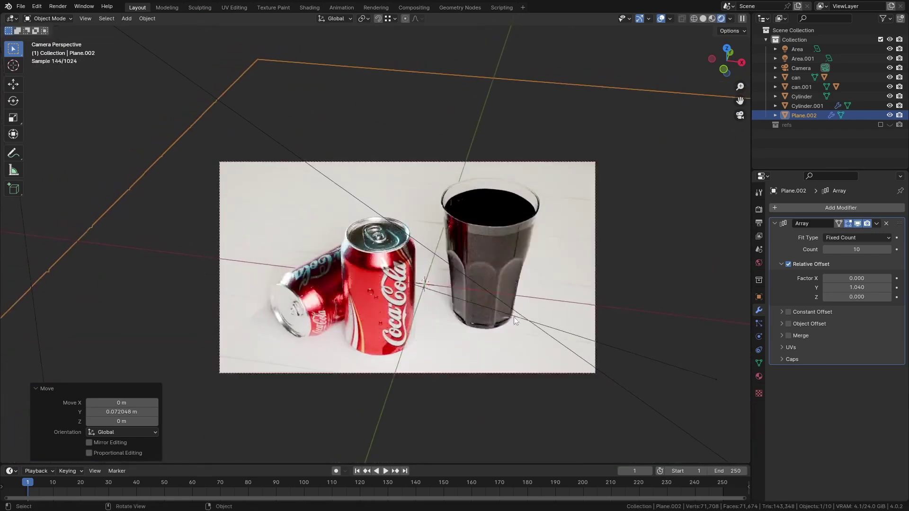
pyautogui.press('z')
pyautogui.click(519, 331)
# Step: Apply the plank array and unwrap the plank mesh's UVs
pyautogui.hotkey('ctrl', 'a')
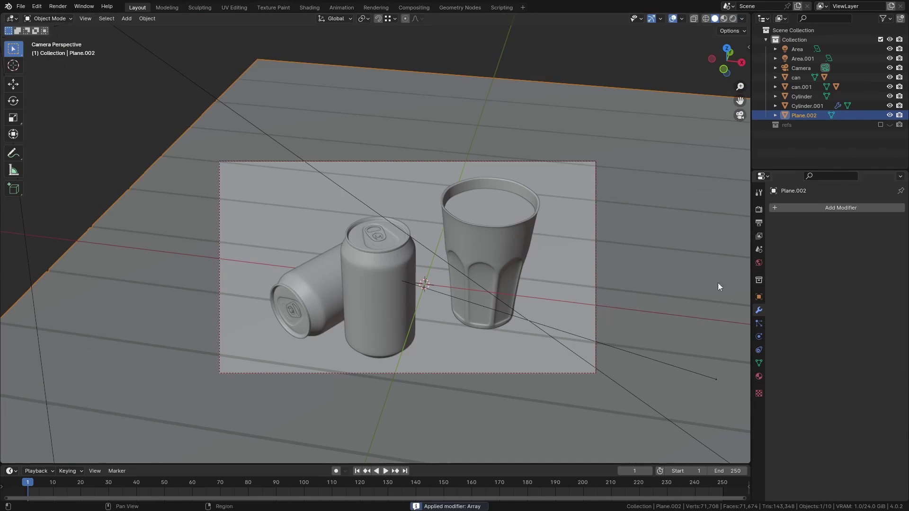
pyautogui.press('Tab')
pyautogui.press('u')
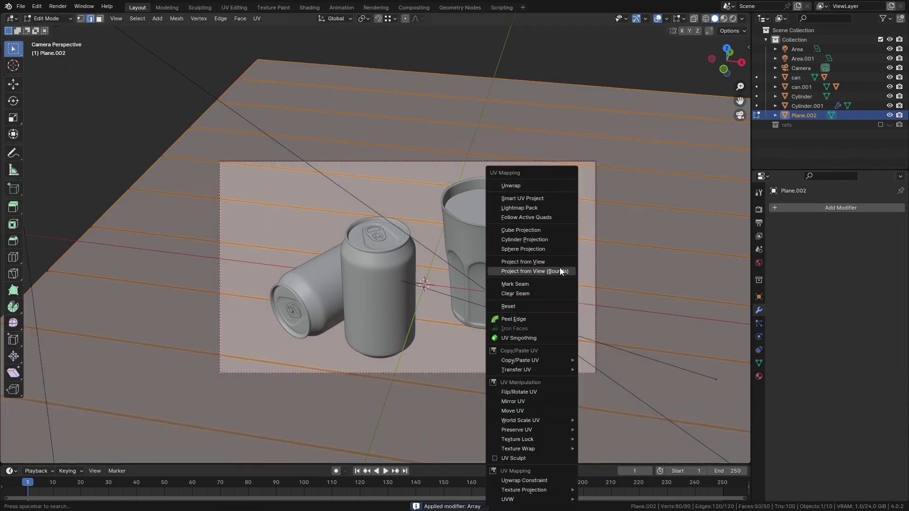
pyautogui.click(549, 187)
pyautogui.press('Tab')
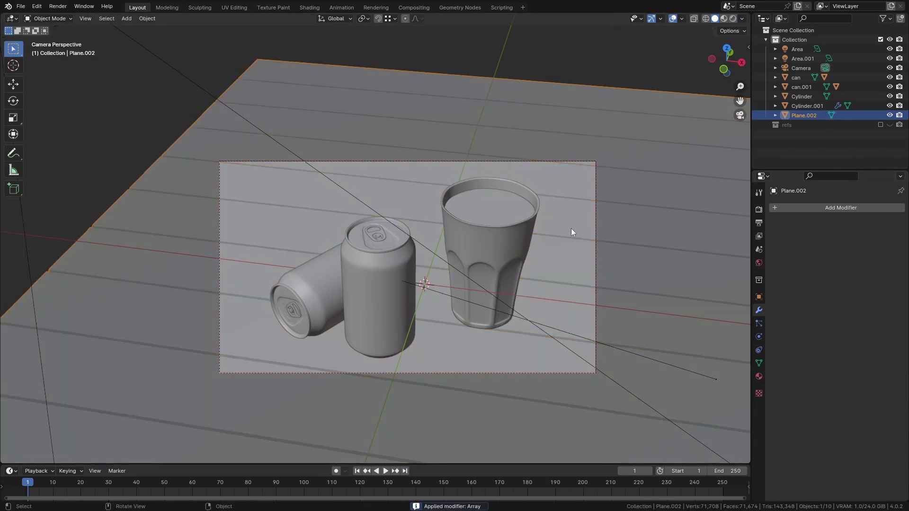
# Step: In UV Editing, select all the plank UVs and rotate them 90 degrees
pyautogui.click(308, 7)
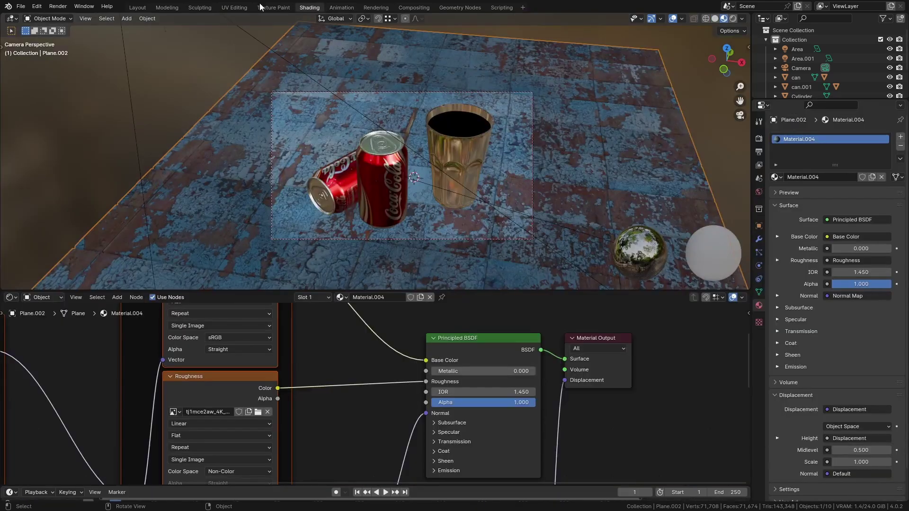
pyautogui.click(240, 8)
pyautogui.scroll(-5, 275, 251)
pyautogui.write('ar90')
pyautogui.press('Return')
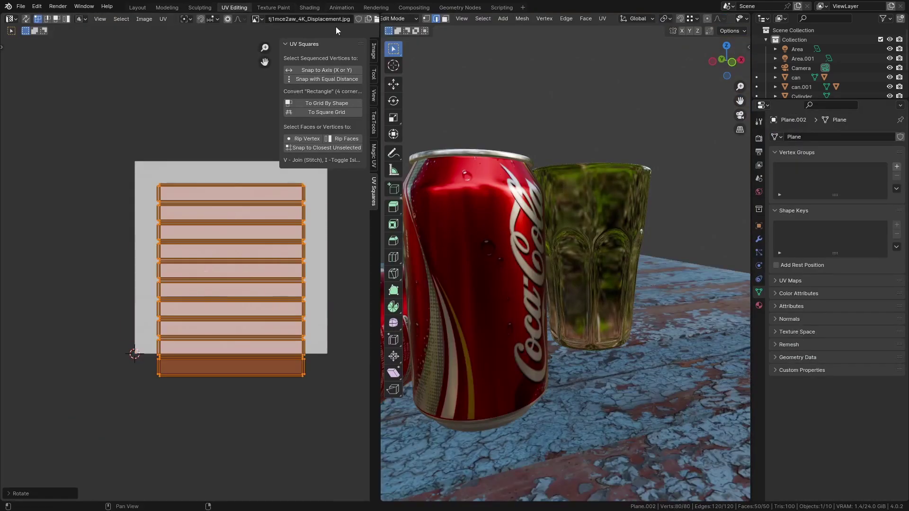
# Step: Move the UV islands into place over the painted wood texture
pyautogui.scroll(-8, 609, 345)
pyautogui.moveTo(602, 294); pyautogui.dragTo(606, 378, button='middle')
pyautogui.press('r')
pyautogui.press('g')
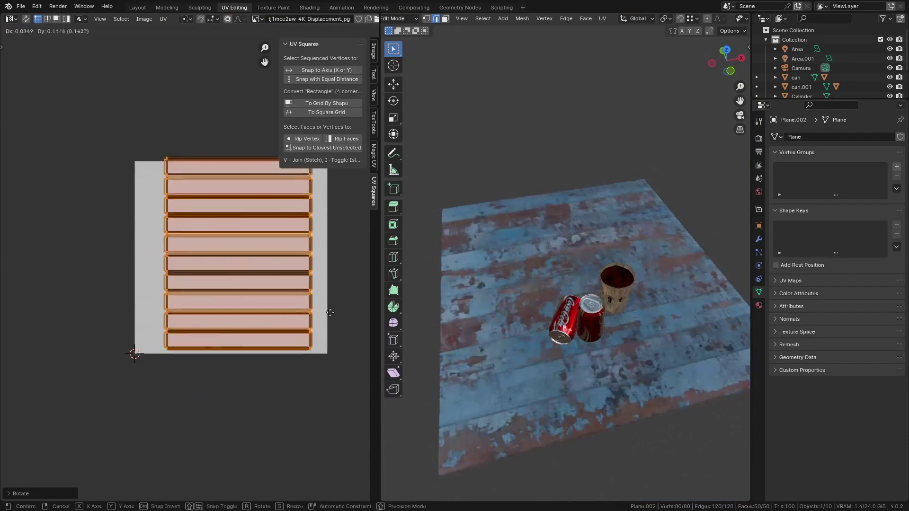
pyautogui.click(330, 313)
# Step: Enlarge the UV strips and preview the planks in Rendered shading
pyautogui.press('s')
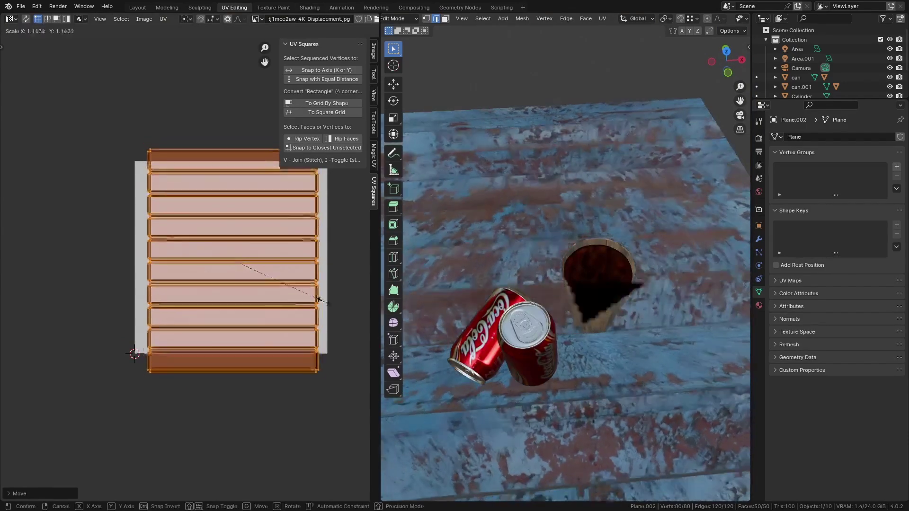
pyautogui.click(314, 300)
pyautogui.click(309, 7)
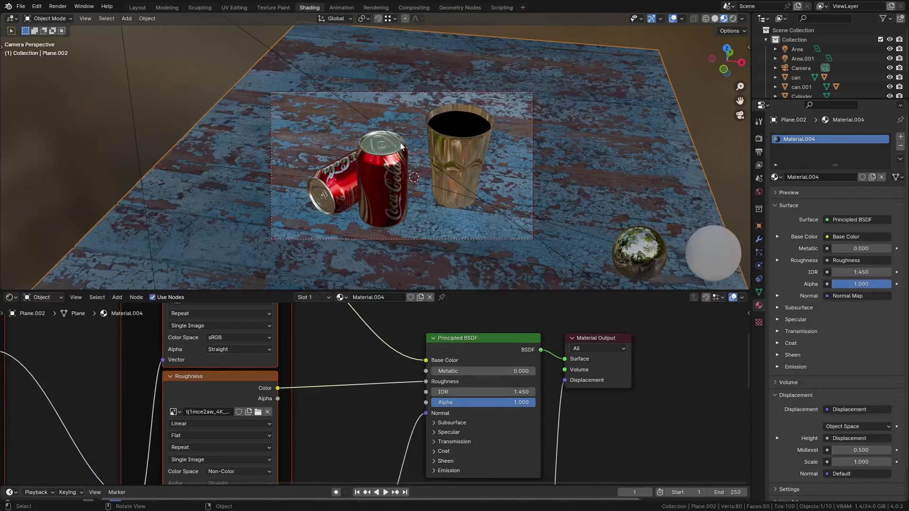
pyautogui.press('z')
pyautogui.click(446, 145)
# Step: Bring the Displacement node into view and move it up
pyautogui.scroll(2, 421, 170)
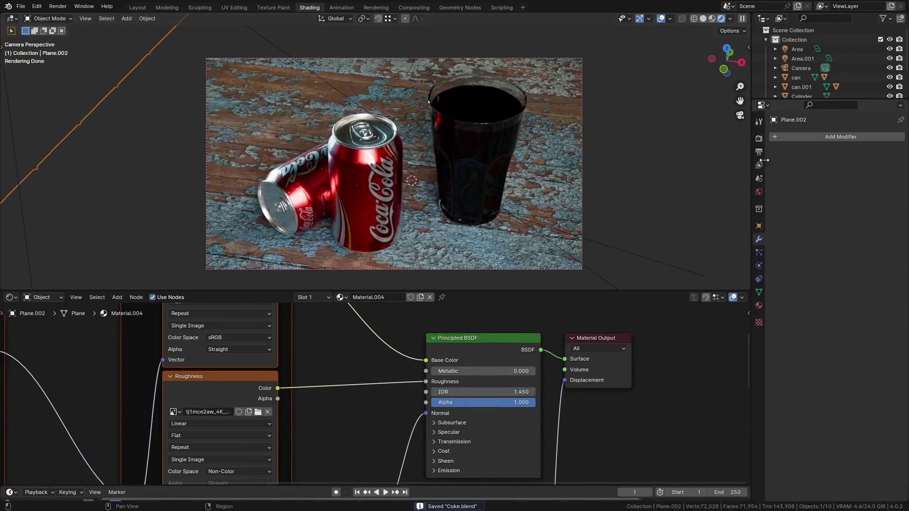
pyautogui.moveTo(552, 399); pyautogui.dragTo(543, 309, button='middle')
pyautogui.click(490, 366)
pyautogui.moveTo(497, 400); pyautogui.dragTo(490, 263)
pyautogui.moveTo(498, 378); pyautogui.dragTo(469, 463, button='middle')
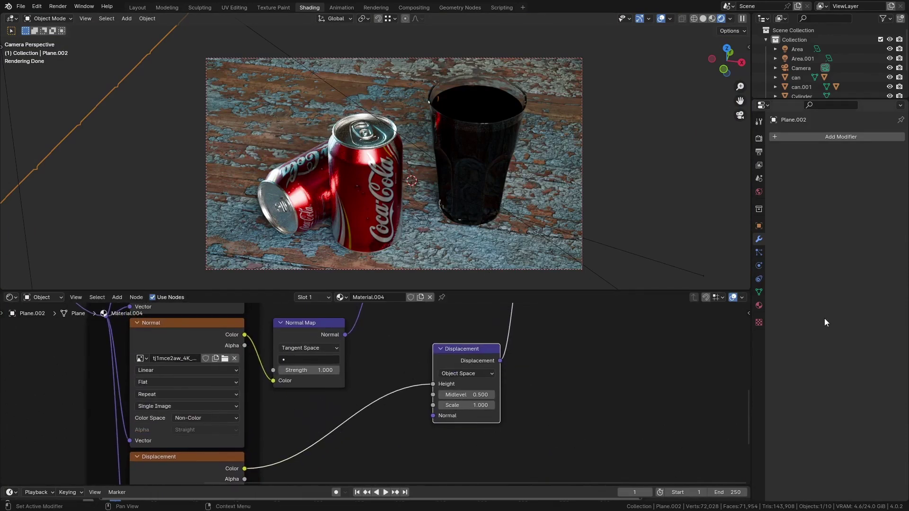
# Step: Switch the material's surface displacement to Displacement Only, keeping Scale at 1.000
pyautogui.click(759, 306)
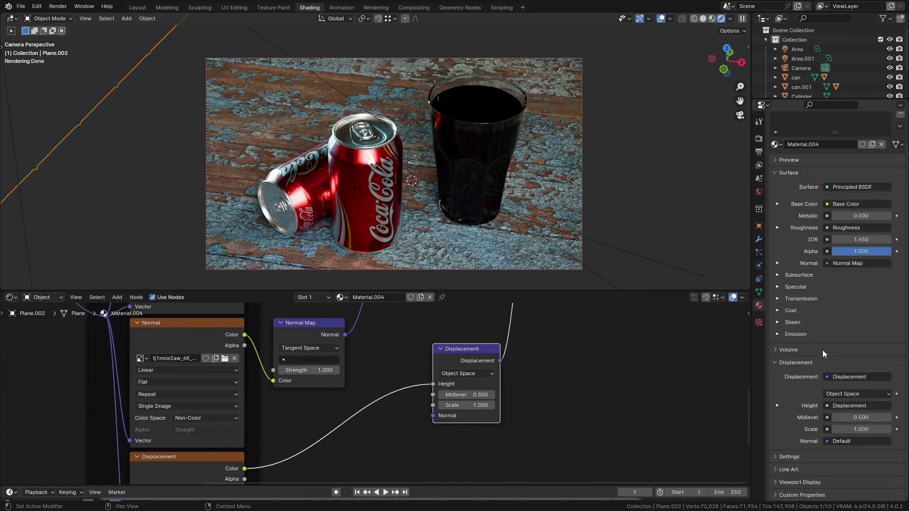
pyautogui.click(788, 457)
pyautogui.scroll(-5, 804, 433)
pyautogui.click(847, 407)
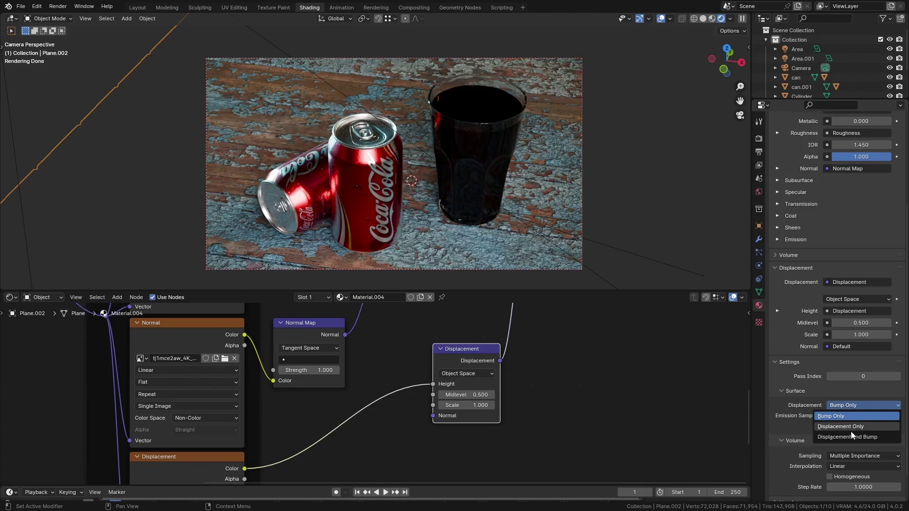
pyautogui.click(851, 431)
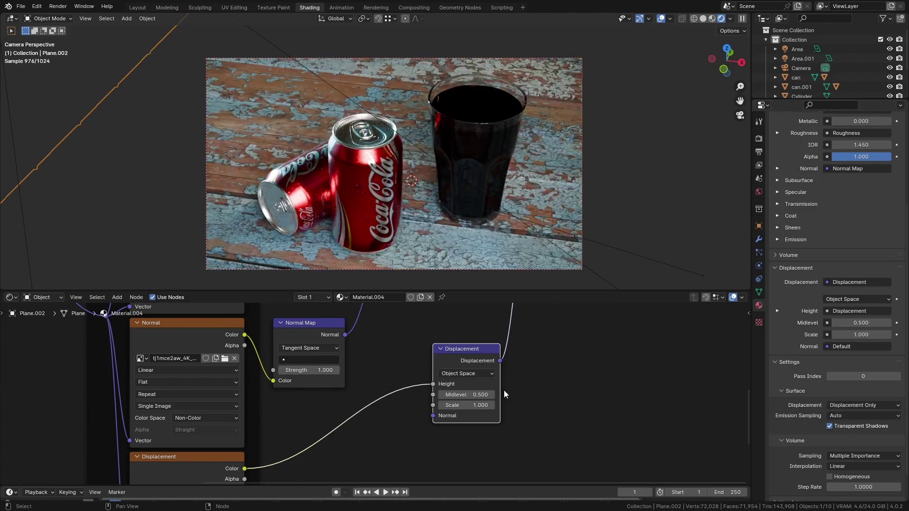
pyautogui.scroll(2, 492, 391)
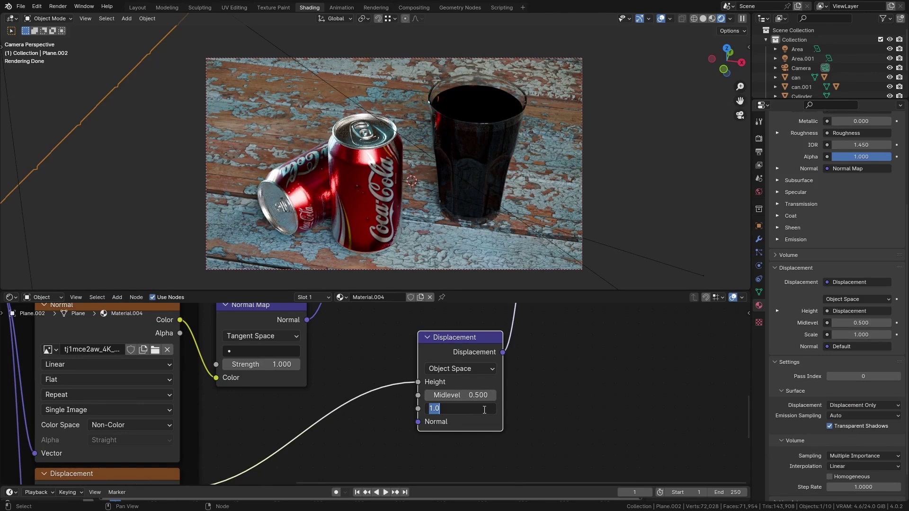
pyautogui.press('Return')
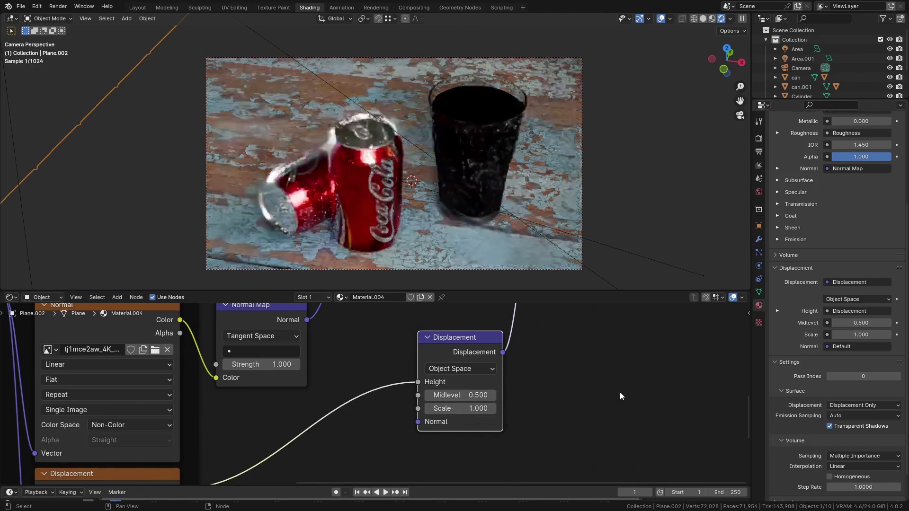
# Step: Change the render feature set and add a Subdivision modifier with Adaptive Subdivision enabled
pyautogui.click(758, 138)
pyautogui.click(861, 148)
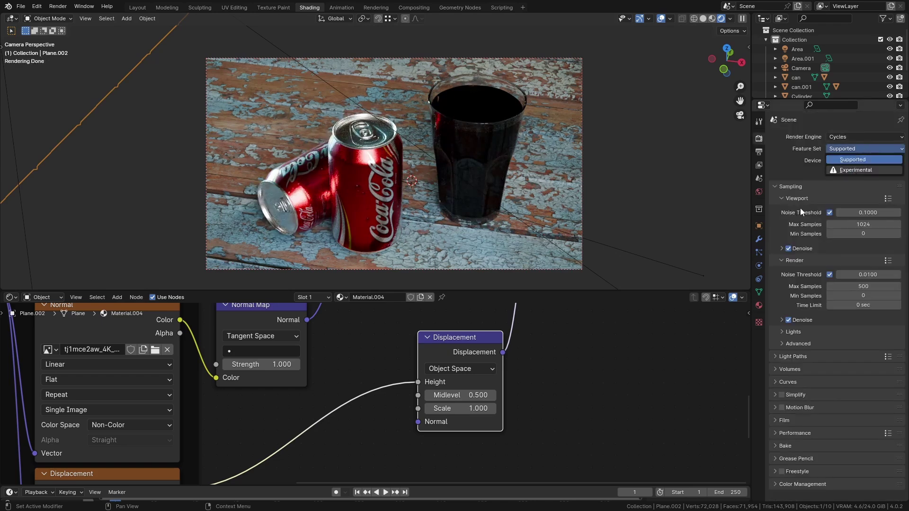
pyautogui.click(759, 238)
pyautogui.click(840, 135)
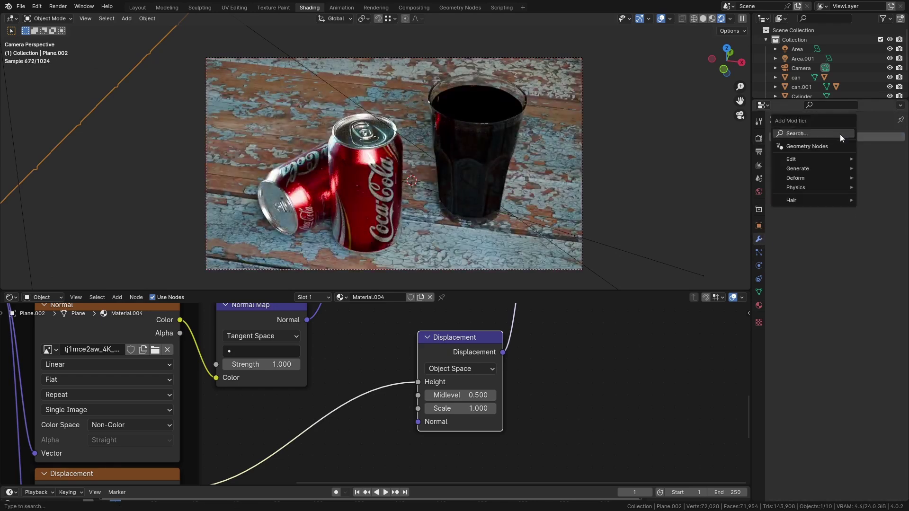
pyautogui.write('sub')
pyautogui.press('Return')
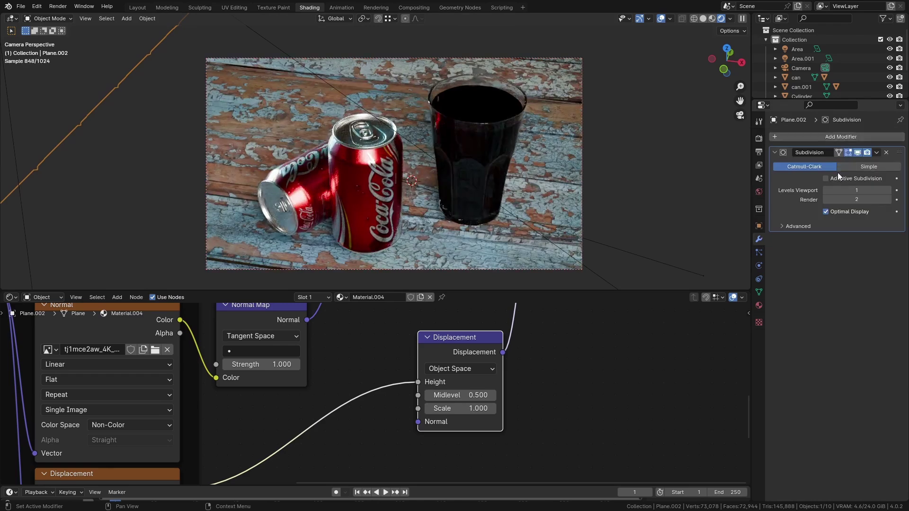
pyautogui.click(835, 178)
# Step: Set the Displacement node Scale to 0.1
pyautogui.scroll(2, 430, 246)
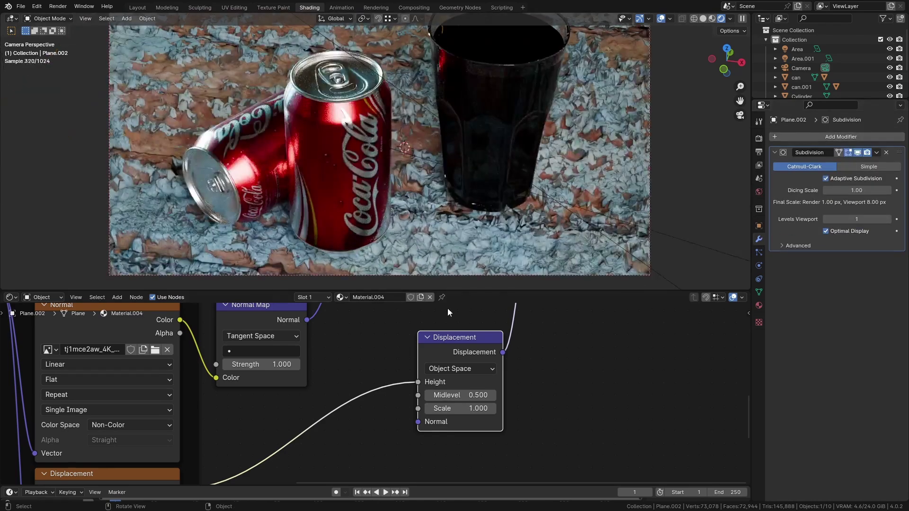
pyautogui.scroll(2, 471, 408)
pyautogui.click(455, 409)
pyautogui.write('0.1')
pyautogui.press('Return')
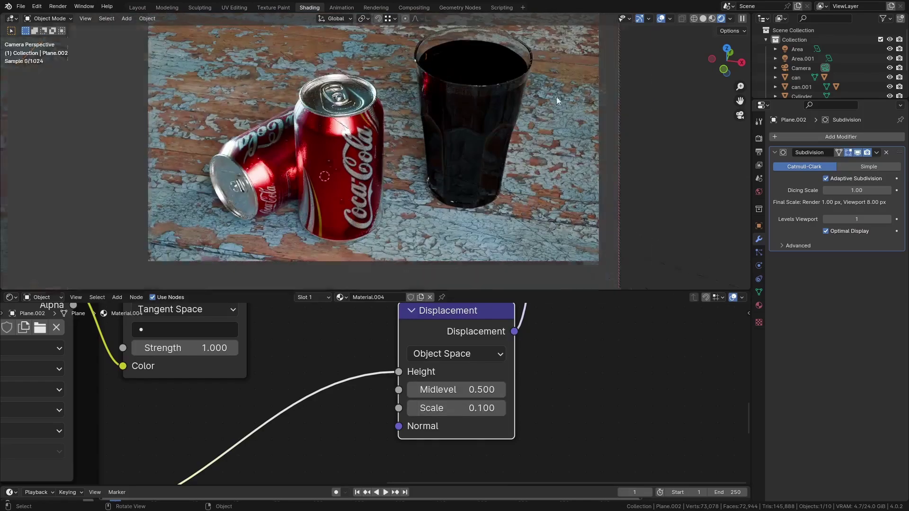
# Step: Inspect the plank surface and fine-tune the displacement strength
pyautogui.scroll(4, 573, 97)
pyautogui.scroll(-4, 573, 98)
pyautogui.moveTo(564, 109); pyautogui.dragTo(320, 143, button='middle')
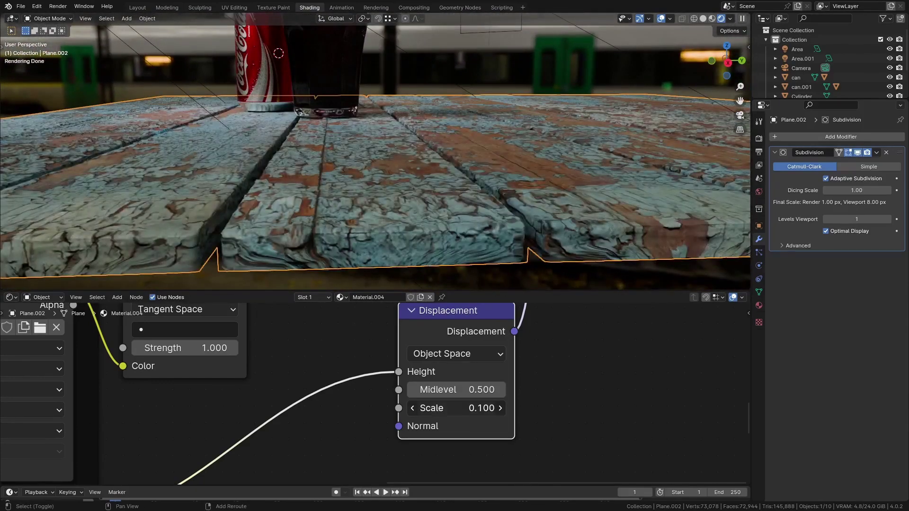
pyautogui.moveTo(454, 408)
pyautogui.mouseDown()
pyautogui.moveTo(547, 408)
pyautogui.moveTo(430, 408)
pyautogui.moveTo(444, 408)
pyautogui.mouseUp()
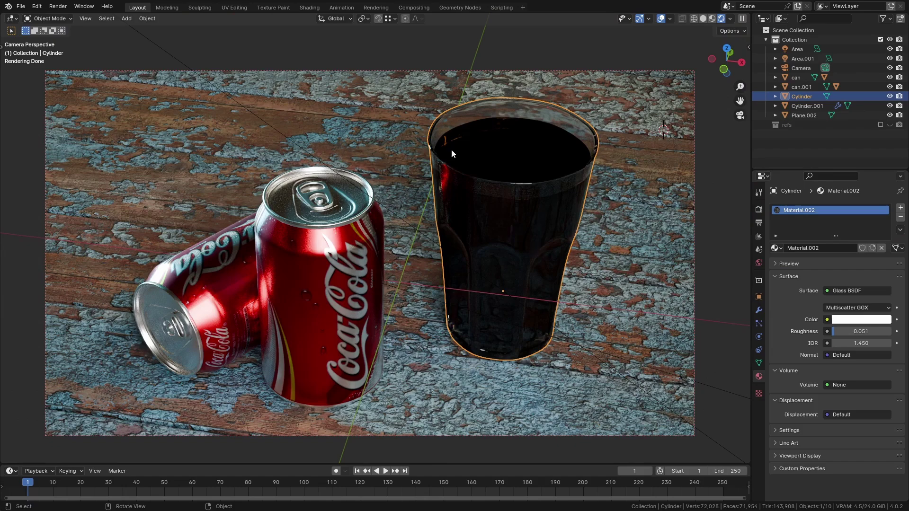
# Step: Add a Noise Texture node to the glass material
pyautogui.click(311, 7)
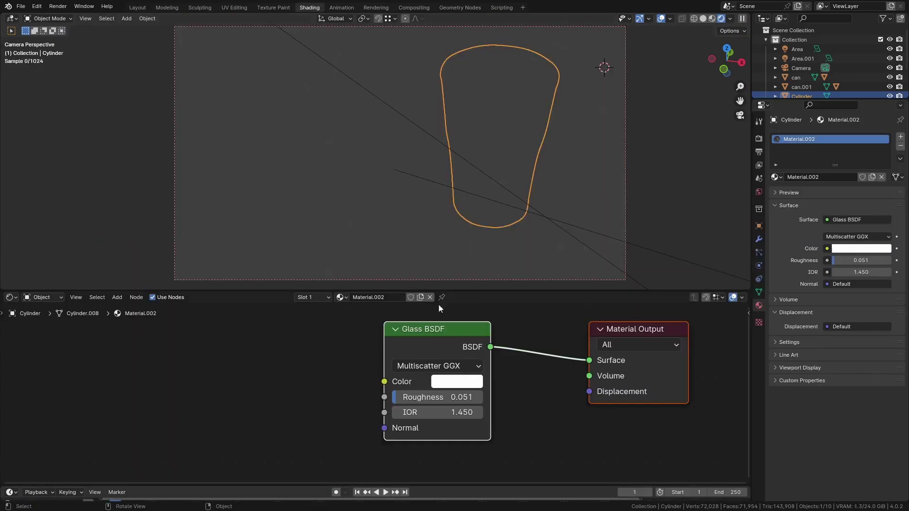
pyautogui.moveTo(502, 195); pyautogui.dragTo(466, 128, button='middle')
pyautogui.scroll(5, 459, 138)
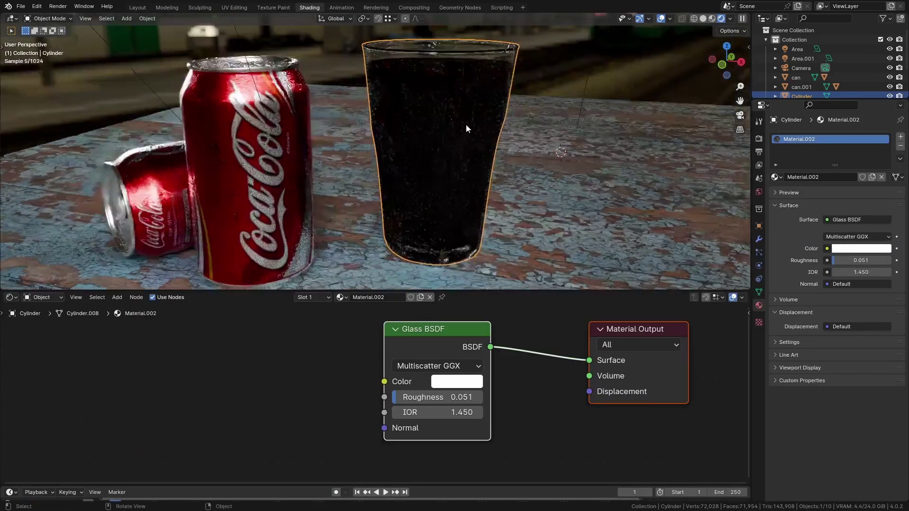
pyautogui.moveTo(346, 349); pyautogui.dragTo(425, 345, button='middle')
pyautogui.hotkey('shift', 'a')
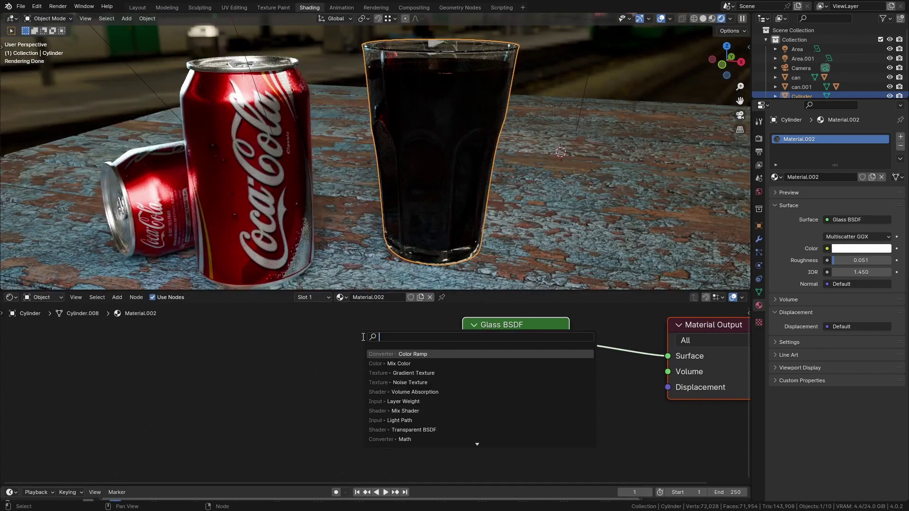
pyautogui.write('noise')
pyautogui.press('Return')
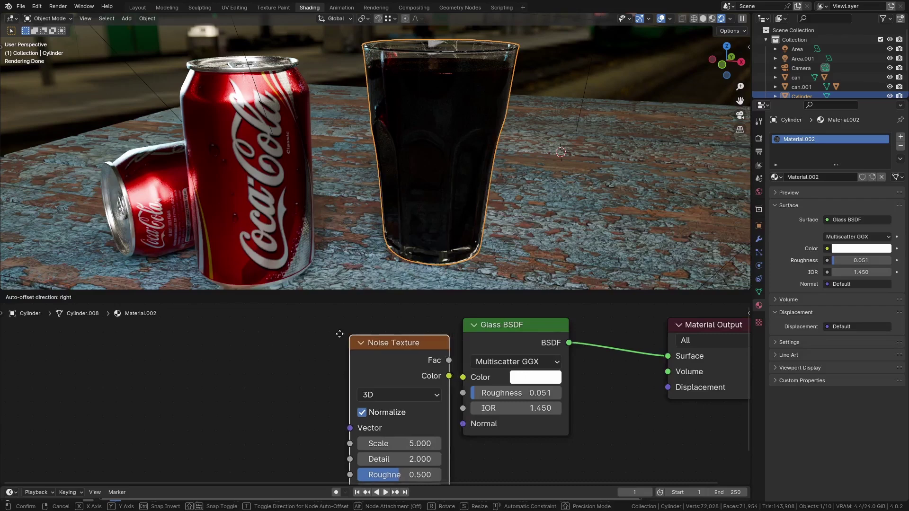
# Step: Try glass roughness values of 1 and about 0.4, then revert to the original
pyautogui.click(208, 316)
pyautogui.click(516, 393)
pyautogui.write('1')
pyautogui.press('Return')
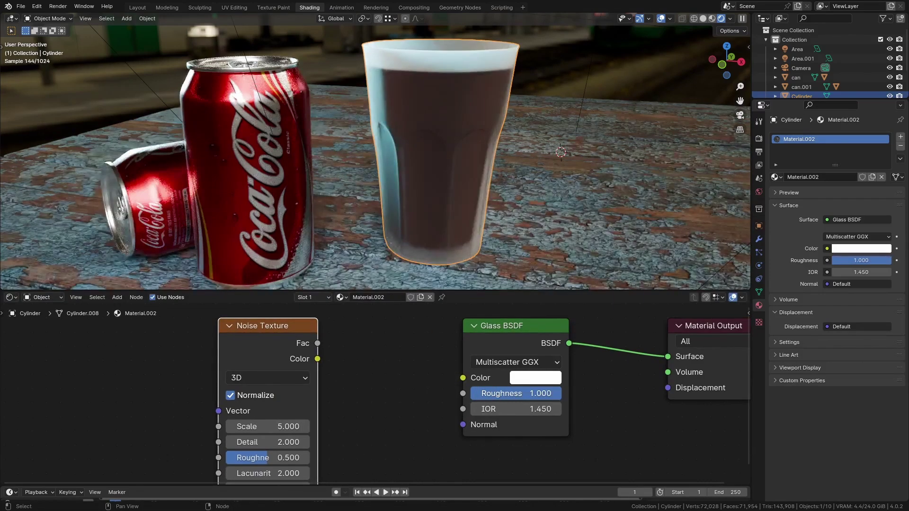
pyautogui.moveTo(539, 393); pyautogui.dragTo(578, 400)
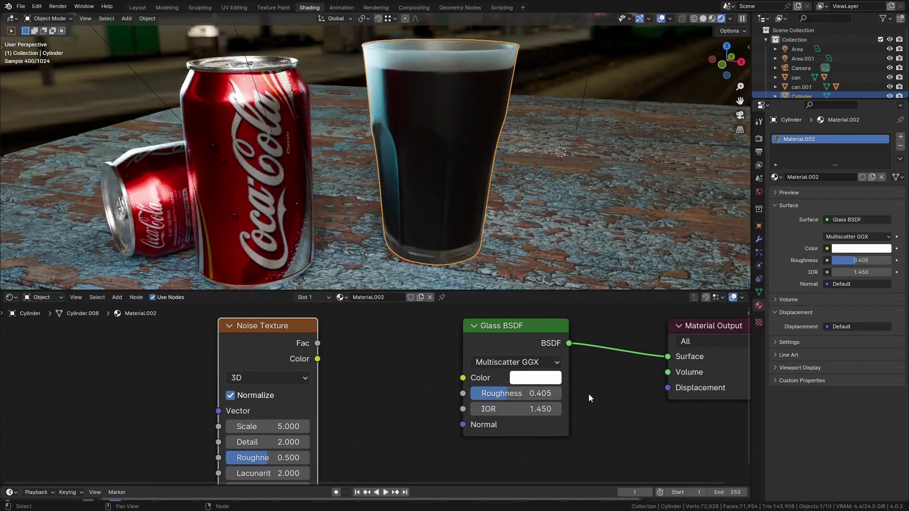
pyautogui.hotkey('ctrl', 'z')
# Step: Link noise Fac to Glass Roughness and drive the noise with Object texture coordinates via Mapping
pyautogui.moveTo(318, 345); pyautogui.dragTo(463, 393)
pyautogui.moveTo(283, 331); pyautogui.dragTo(418, 335, button='middle')
pyautogui.scroll(-1, 386, 344)
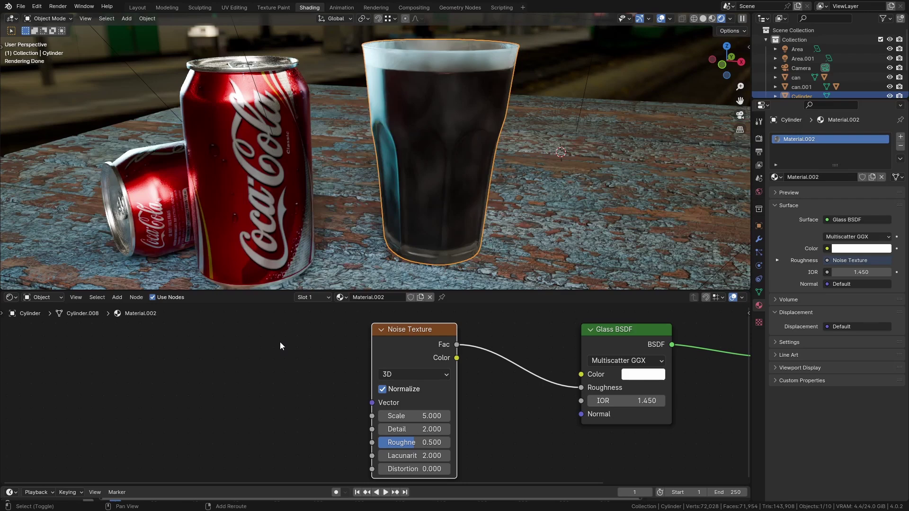
pyautogui.hotkey('ctrl', 't')
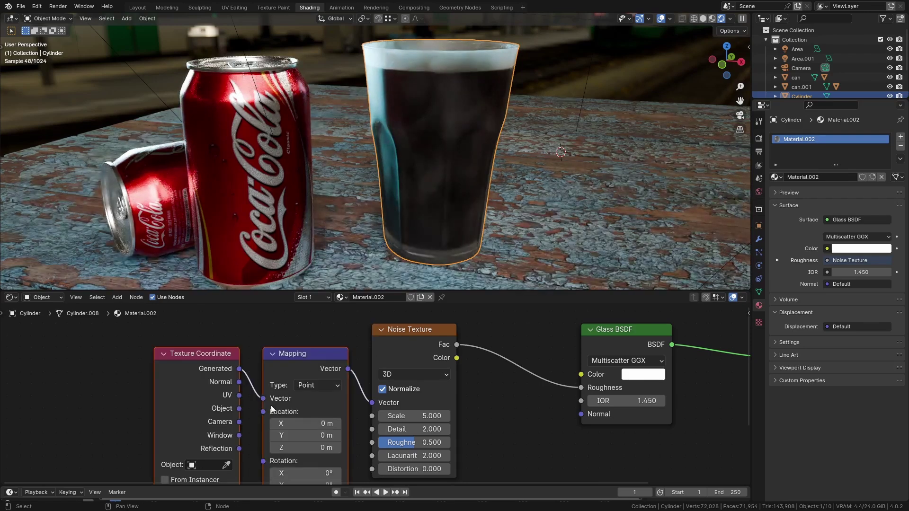
pyautogui.moveTo(239, 408); pyautogui.dragTo(263, 400)
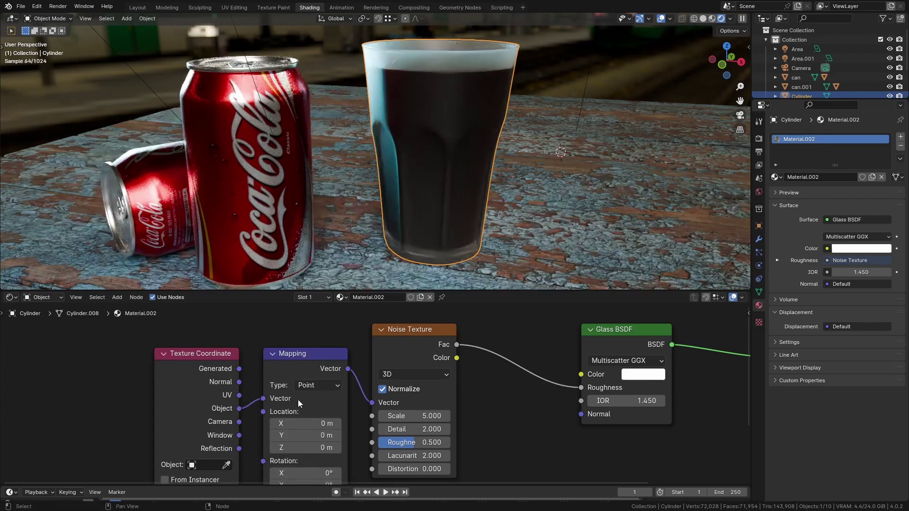
# Step: Shift the coordinate nodes left and insert a Color Ramp between noise and roughness
pyautogui.moveTo(155, 327); pyautogui.dragTo(437, 391)
pyautogui.press('g')
pyautogui.click(287, 360)
pyautogui.hotkey('shift', 'a')
pyautogui.click(430, 339)
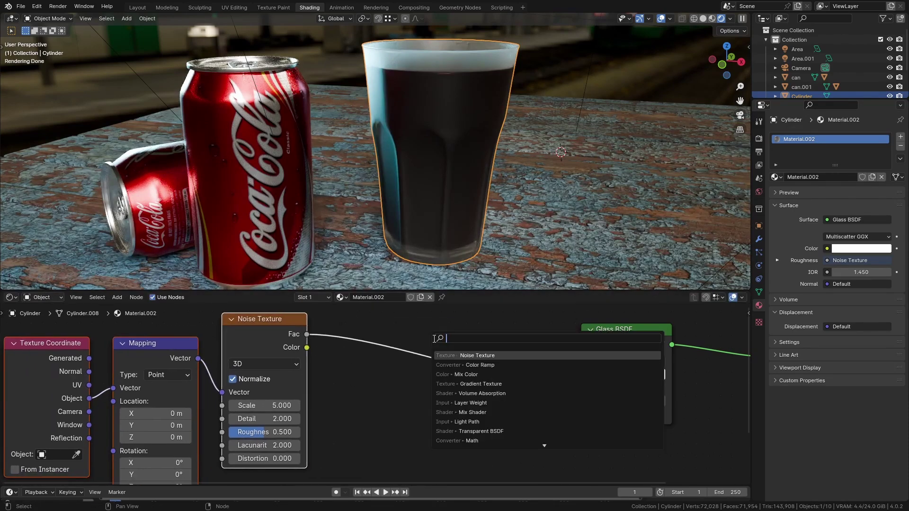
pyautogui.write('ram')
pyautogui.press('Return')
pyautogui.click(389, 319)
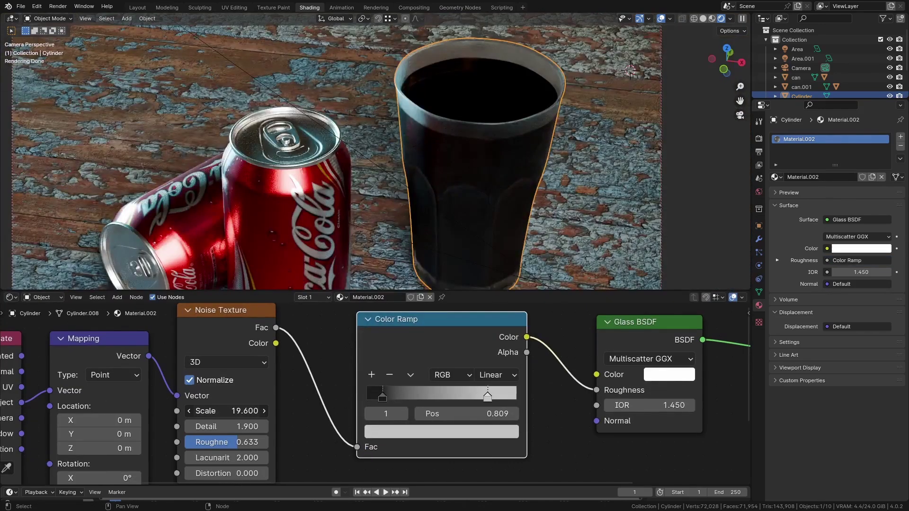
# Step: Raise the noise texture Scale to about 19.1 and view the glass up close
pyautogui.moveTo(226, 411)
pyautogui.mouseDown()
pyautogui.moveTo(173, 410)
pyautogui.moveTo(261, 410)
pyautogui.moveTo(223, 411)
pyautogui.mouseUp()
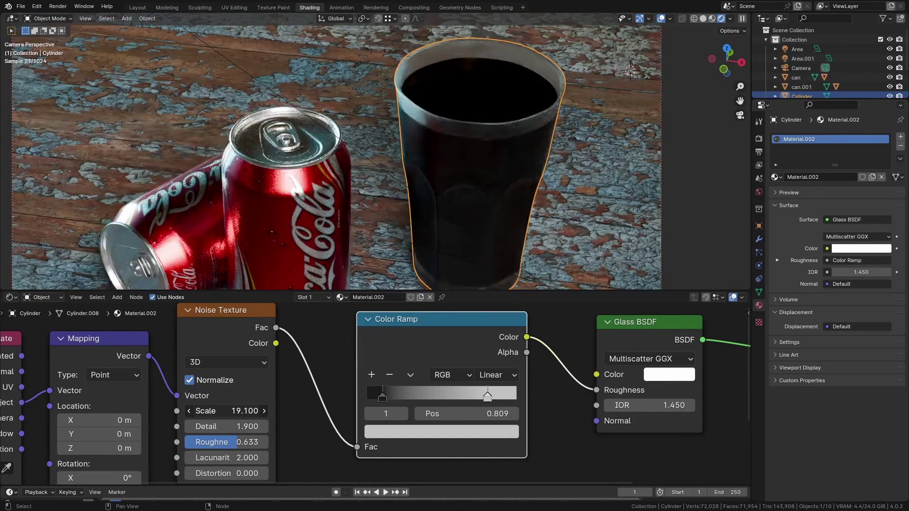
pyautogui.scroll(-2, 421, 202)
pyautogui.moveTo(421, 202); pyautogui.dragTo(453, 150, button='middle')
pyautogui.scroll(2, 442, 153)
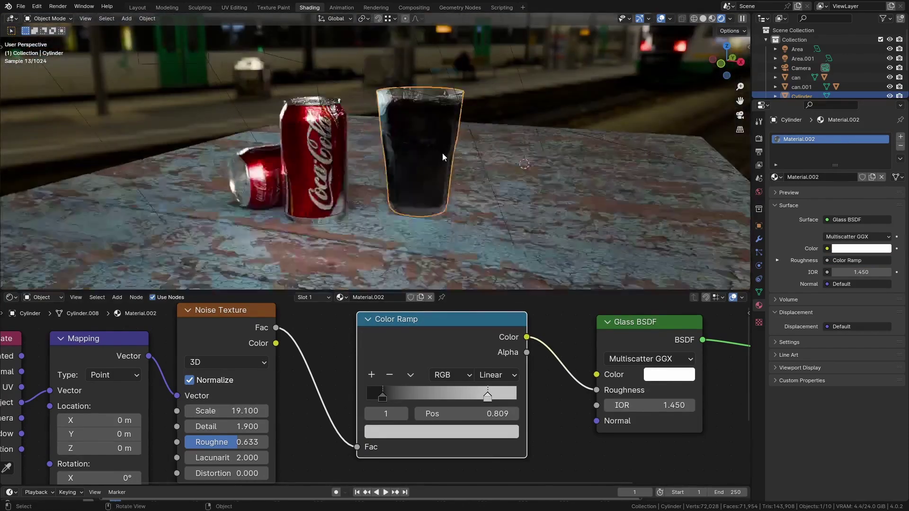
pyautogui.scroll(3, 442, 153)
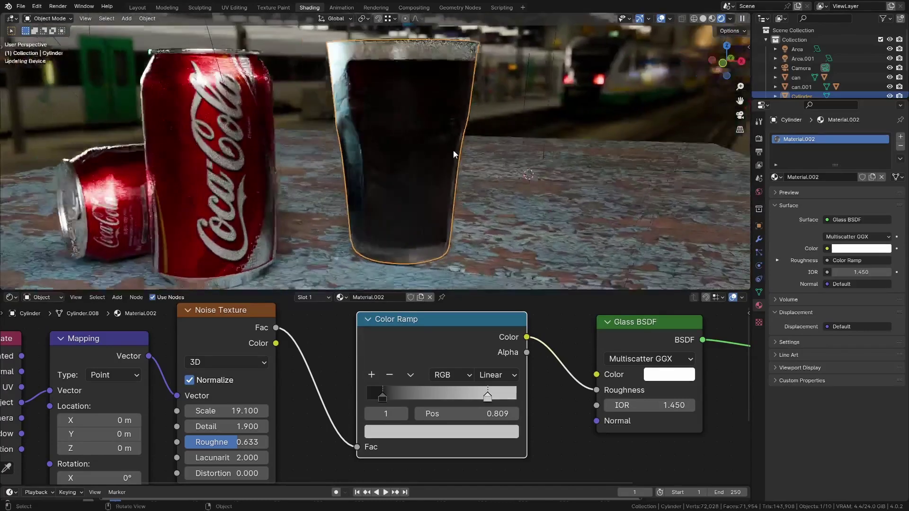
# Step: Add a Color Ramp after the Gradient Texture
pyautogui.scroll(-3, 454, 153)
pyautogui.moveTo(359, 369); pyautogui.dragTo(450, 408, button='middle')
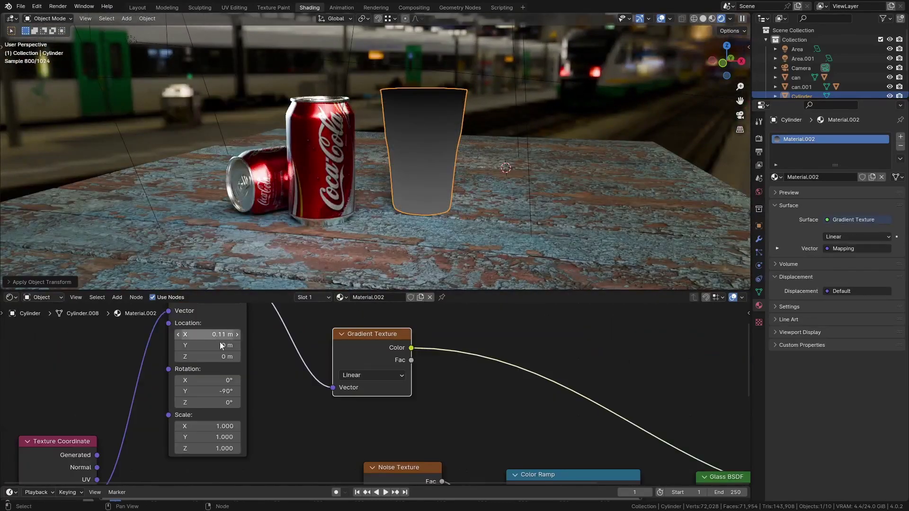
pyautogui.moveTo(409, 385); pyautogui.dragTo(288, 379, button='middle')
pyautogui.hotkey('shift', 'a')
pyautogui.write('ramp')
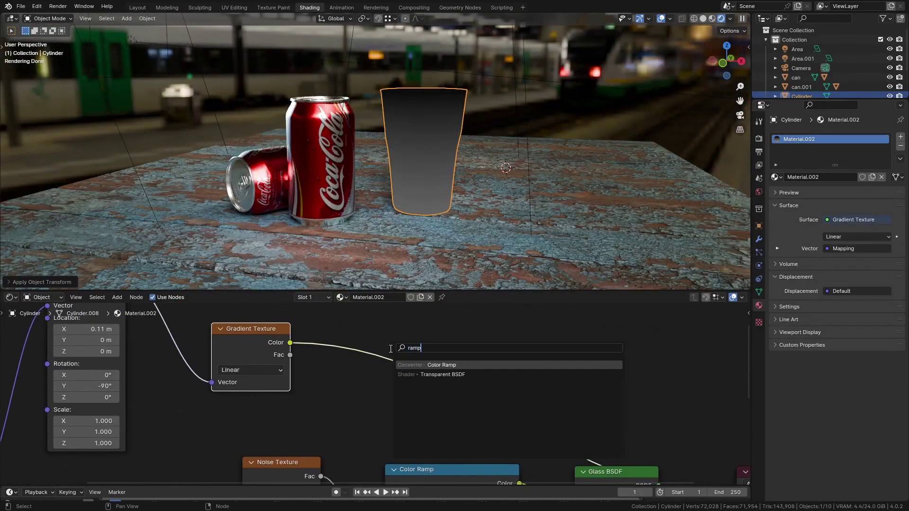
pyautogui.press('Return')
pyautogui.click(363, 348)
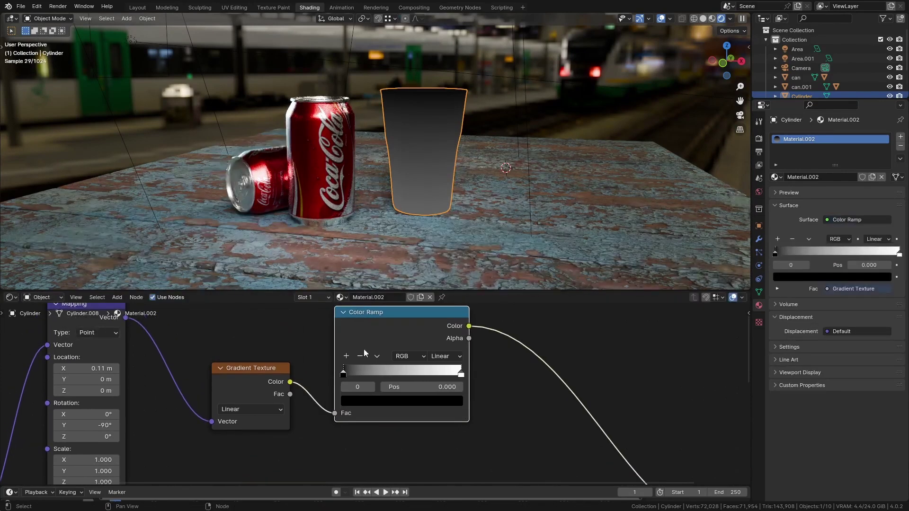
# Step: Set the gradient ramp to Ease interpolation with the white stop at 0.164
pyautogui.moveTo(341, 373); pyautogui.dragTo(345, 374)
pyautogui.moveTo(460, 374); pyautogui.dragTo(395, 381)
pyautogui.click(342, 374)
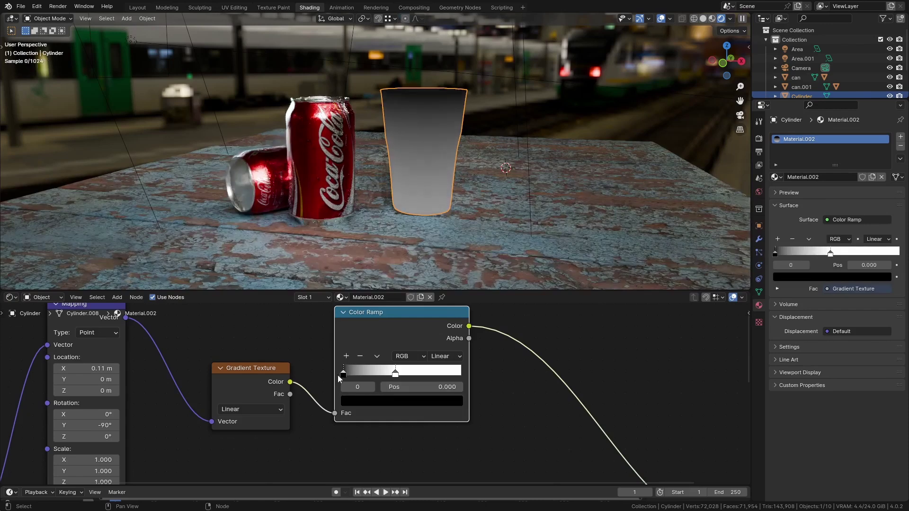
pyautogui.click(445, 355)
pyautogui.click(447, 366)
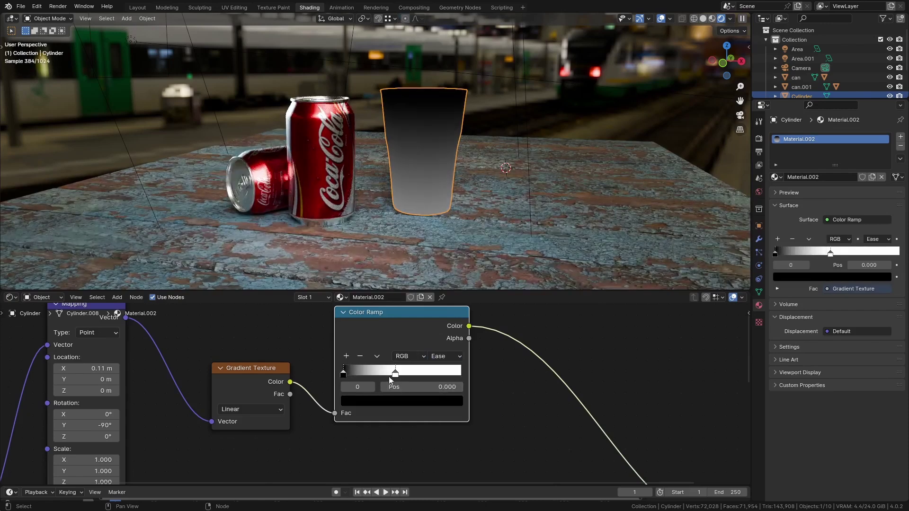
pyautogui.moveTo(395, 374); pyautogui.dragTo(362, 376)
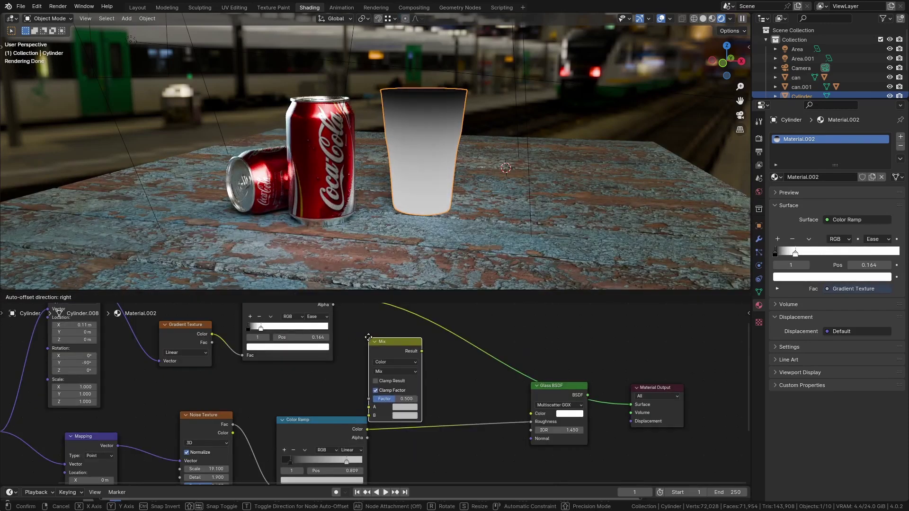
# Step: Place a Mix node and set its input A to black
pyautogui.click(368, 334)
pyautogui.scroll(-2, 377, 334)
pyautogui.moveTo(390, 335); pyautogui.dragTo(388, 330)
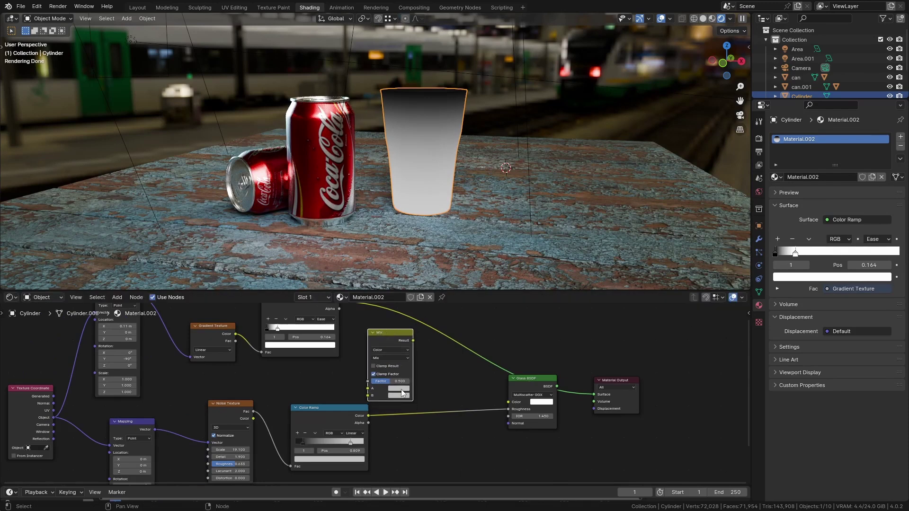
pyautogui.click(402, 389)
pyautogui.click(452, 341)
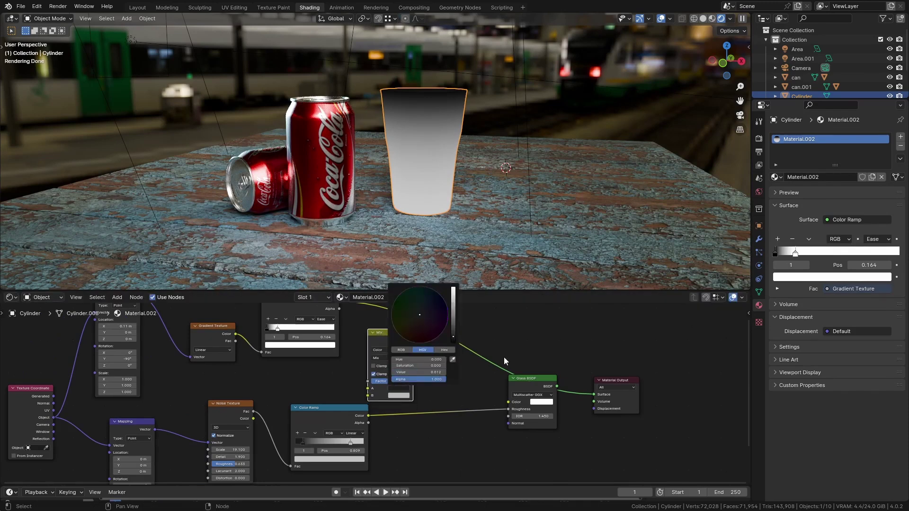
# Step: Wire both ramps into the Mix node, set blending to Add, and preview the result
pyautogui.moveTo(368, 415); pyautogui.dragTo(368, 396)
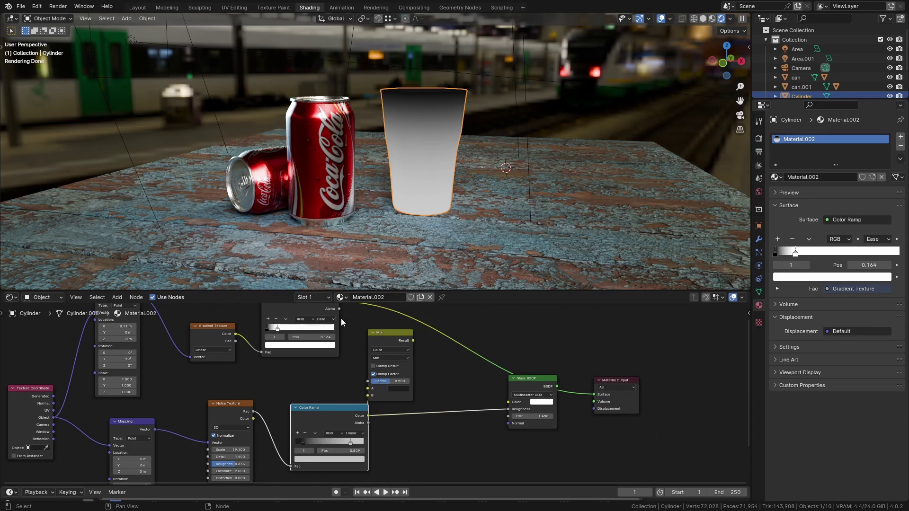
pyautogui.moveTo(341, 318); pyautogui.dragTo(350, 342, button='middle')
pyautogui.moveTo(345, 327); pyautogui.dragTo(375, 410)
pyautogui.scroll(3, 403, 375)
pyautogui.click(407, 382)
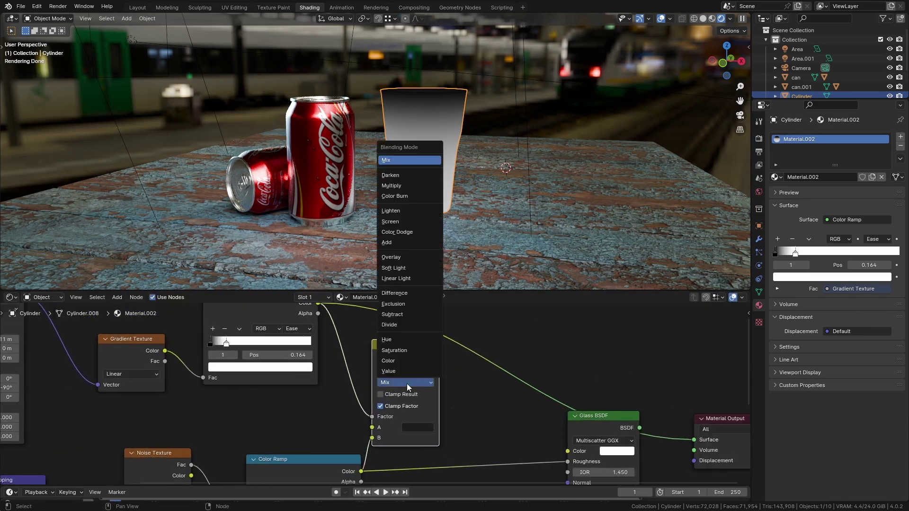
pyautogui.click(402, 242)
pyautogui.keyDown('ctrl'); pyautogui.keyDown('shift'); pyautogui.click(407, 350); pyautogui.keyUp('shift'); pyautogui.keyUp('ctrl')
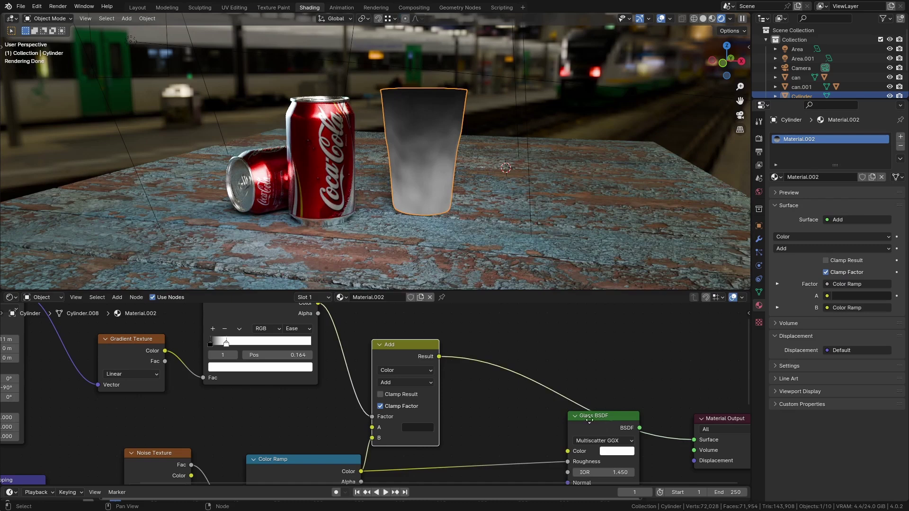
# Step: Feed the Add mix result into the Glass BSDF Roughness
pyautogui.moveTo(597, 419); pyautogui.dragTo(528, 390)
pyautogui.moveTo(439, 356); pyautogui.dragTo(470, 390)
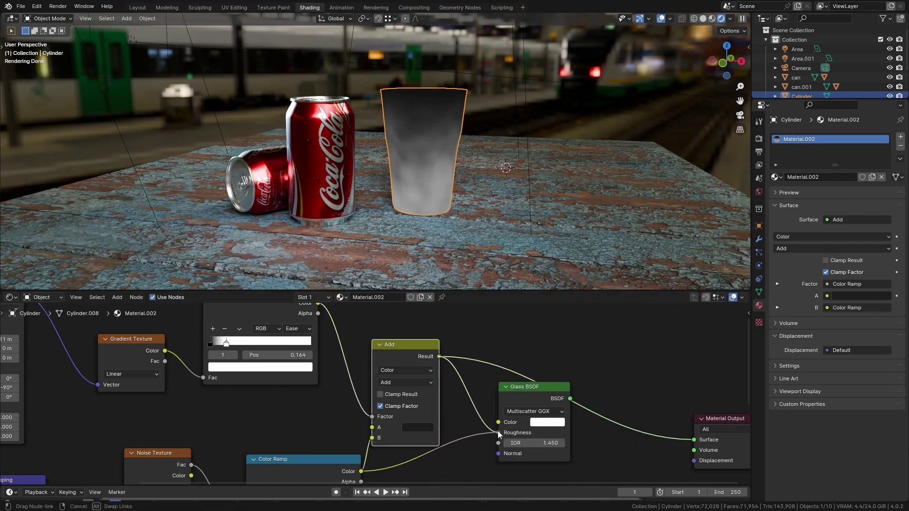
pyautogui.moveTo(498, 430); pyautogui.dragTo(499, 432)
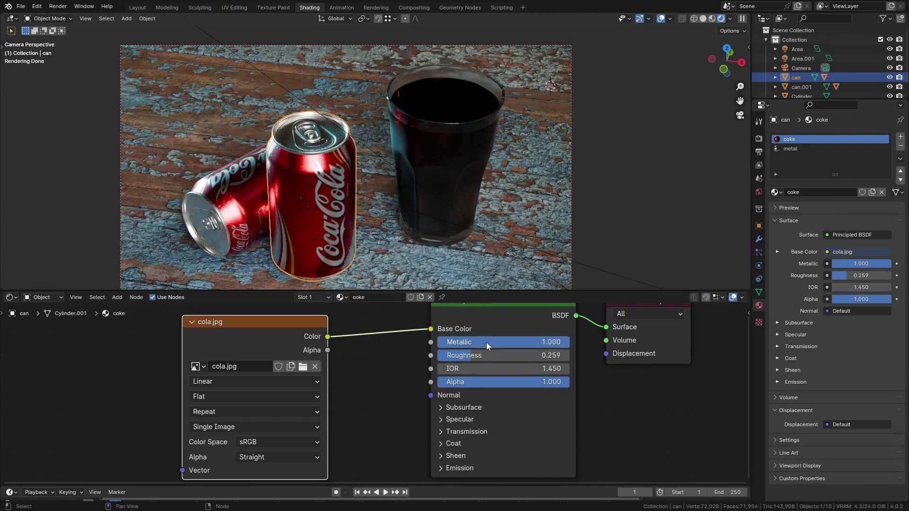
# Step: Tweak the can's roughness, lower its metallic to 0.891, and shift the cola.jpg node left
pyautogui.moveTo(479, 358); pyautogui.dragTo(475, 359)
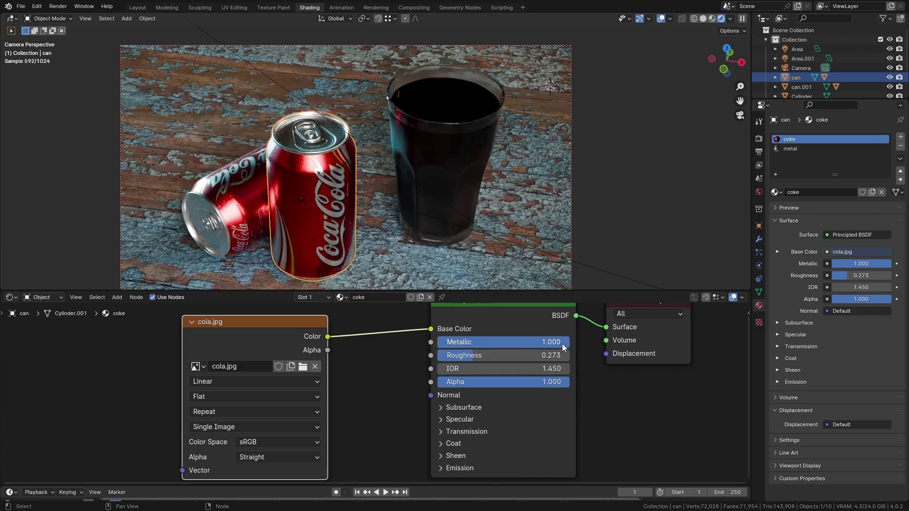
pyautogui.moveTo(563, 347); pyautogui.dragTo(554, 347)
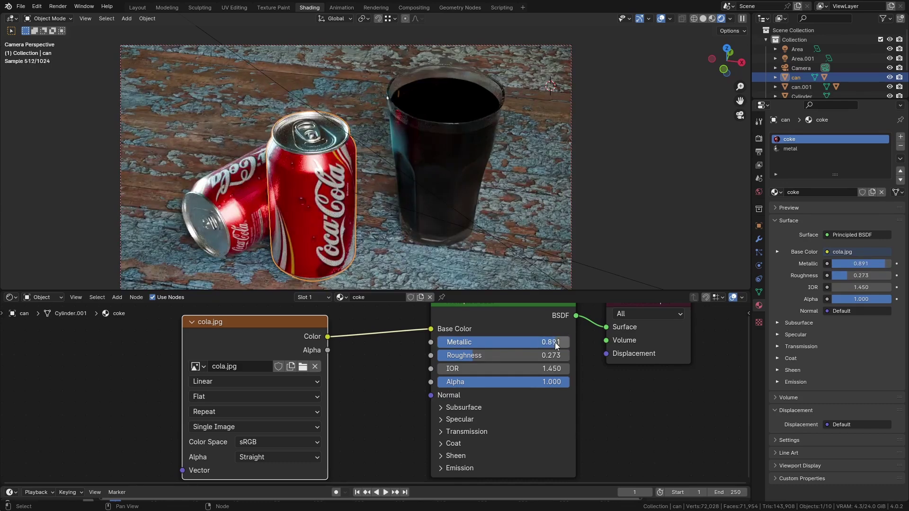
pyautogui.moveTo(380, 345); pyautogui.dragTo(425, 362, button='middle')
pyautogui.moveTo(315, 338); pyautogui.dragTo(176, 326)
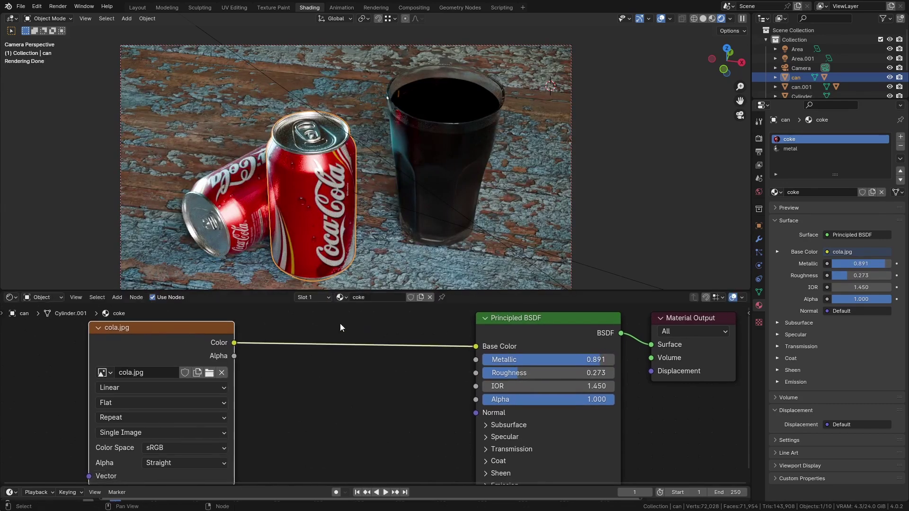
# Step: Insert a Hue/Saturation/Value node after cola.jpg and darken its brightness below 0.85
pyautogui.hotkey('shift', 'a')
pyautogui.write('hue')
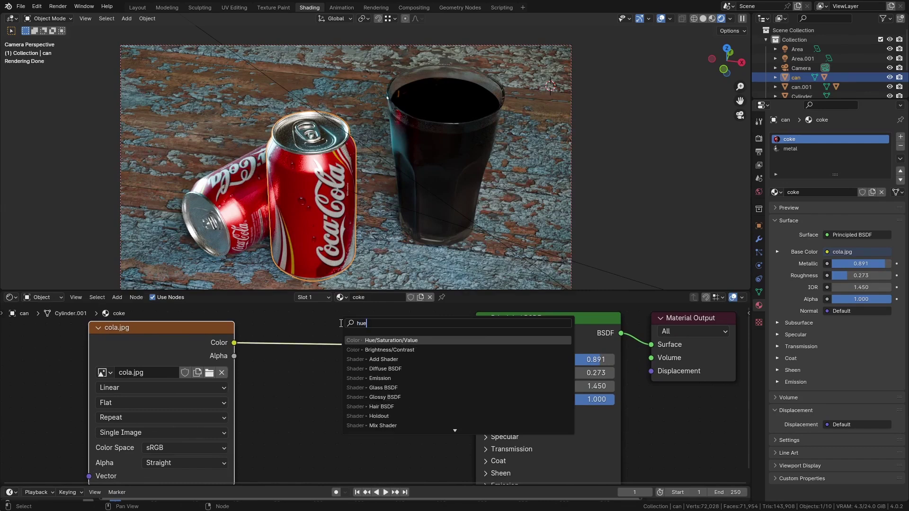
pyautogui.press('Return')
pyautogui.click(340, 323)
pyautogui.click(386, 388)
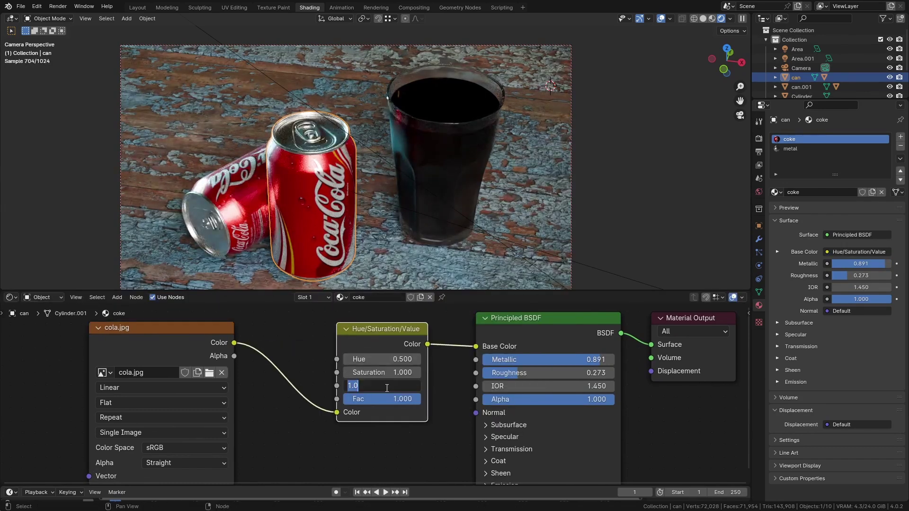
pyautogui.write('.85')
pyautogui.press('Return')
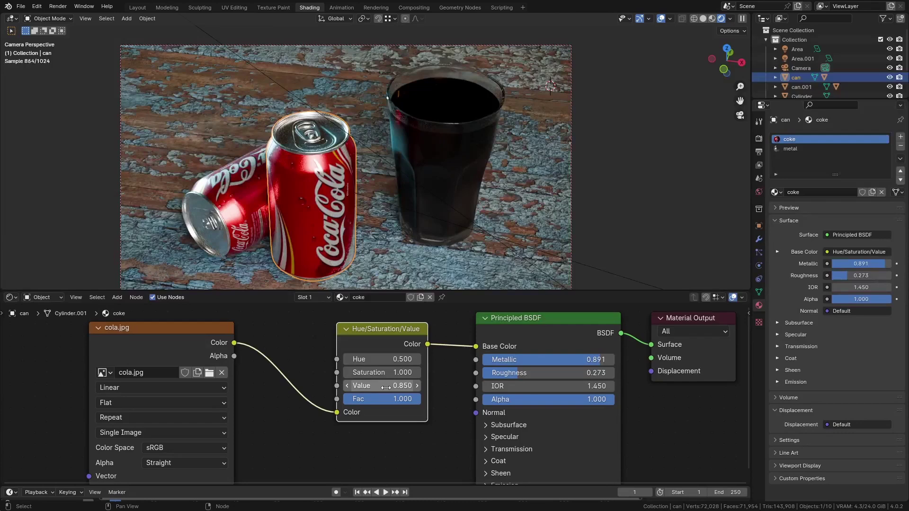
pyautogui.moveTo(386, 388); pyautogui.dragTo(357, 387)
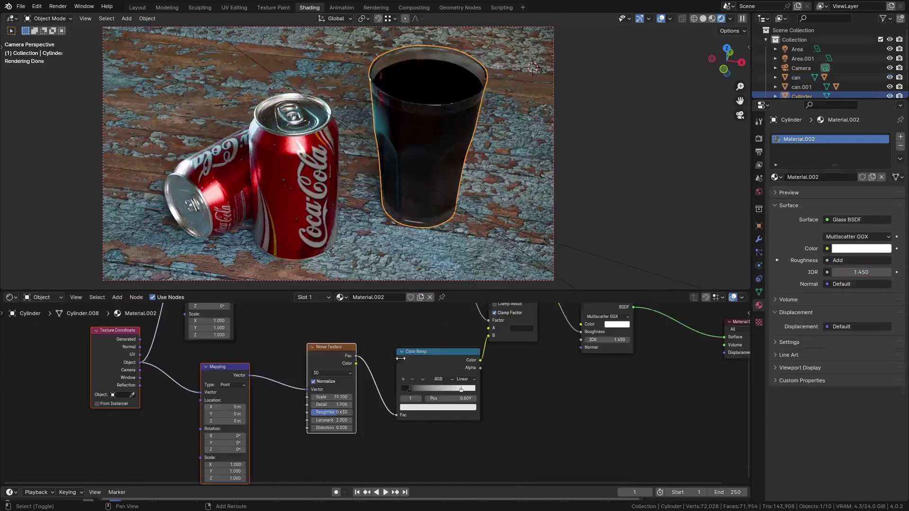
# Step: Feed the noise Color Ramp into the coke roughness and move the black stop to 0.245
pyautogui.keyDown('shift'); pyautogui.click(452, 367); pyautogui.keyUp('shift')
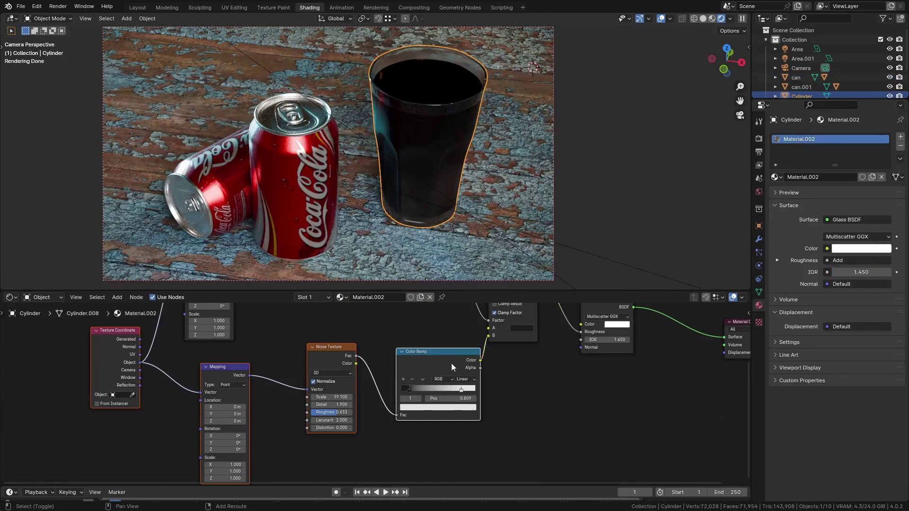
pyautogui.click(305, 208)
pyautogui.moveTo(443, 358); pyautogui.dragTo(331, 399)
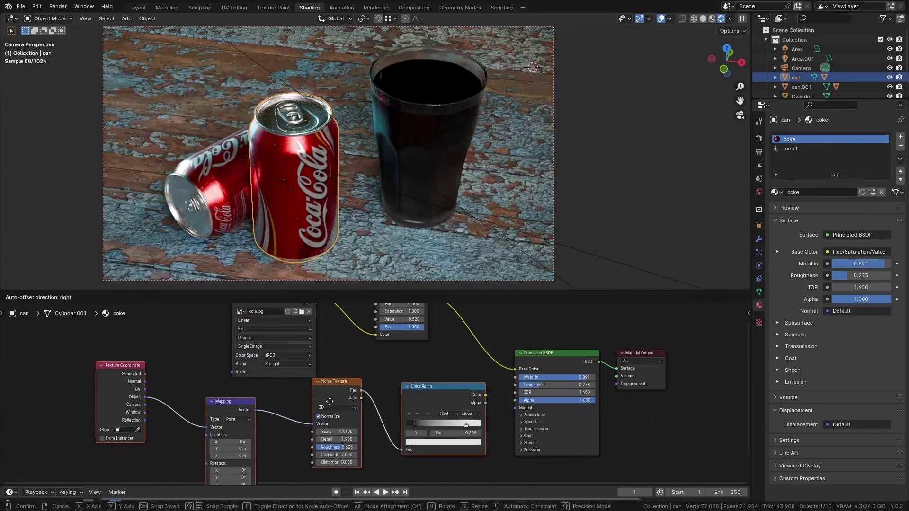
pyautogui.scroll(2, 509, 396)
pyautogui.moveTo(476, 395); pyautogui.dragTo(522, 383)
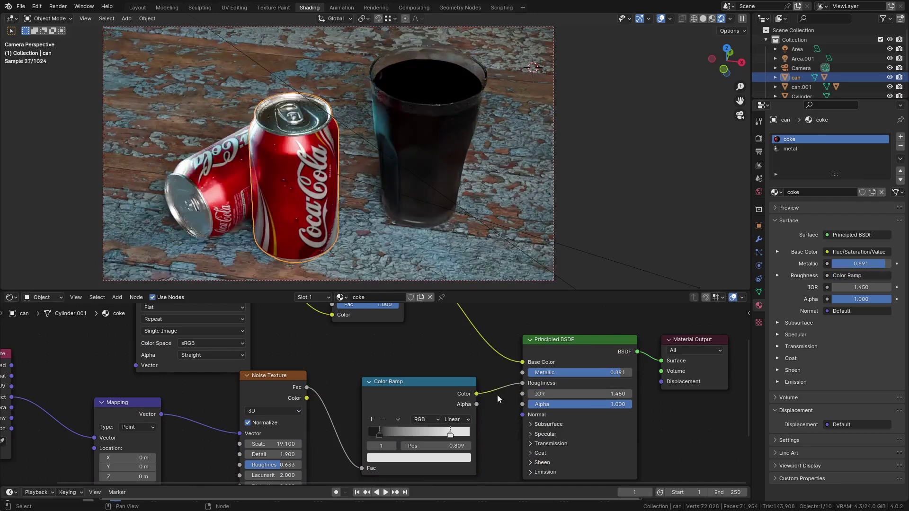
pyautogui.scroll(4, 328, 234)
pyautogui.scroll(1, 434, 352)
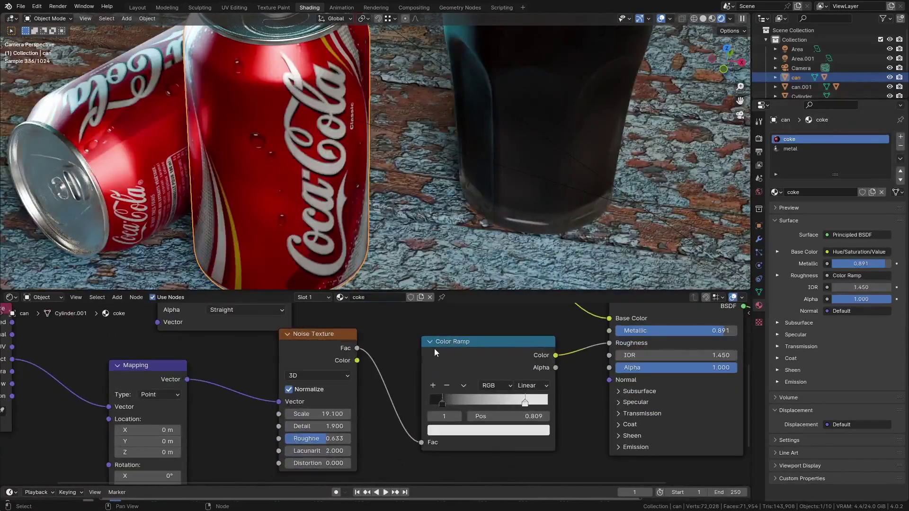
pyautogui.moveTo(442, 403); pyautogui.dragTo(460, 408)
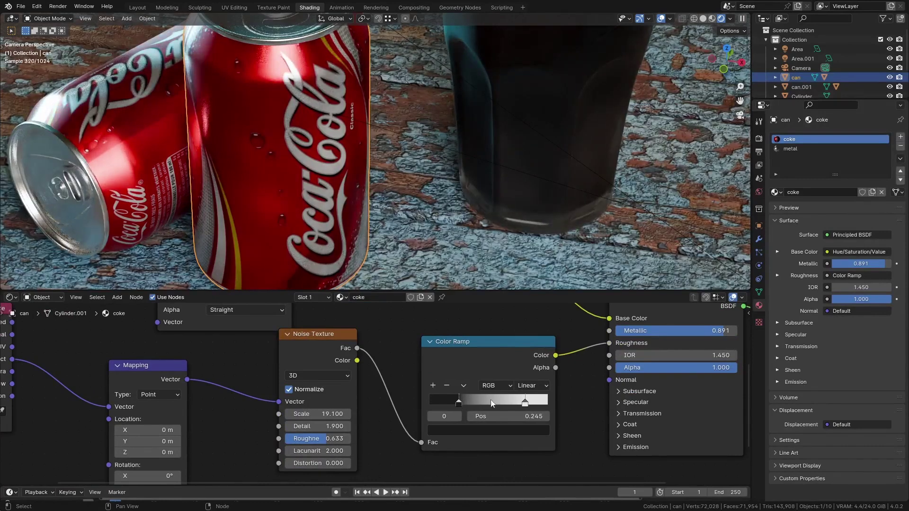
# Step: Enable camera depth of field with the standing can as the focus object
pyautogui.click(488, 429)
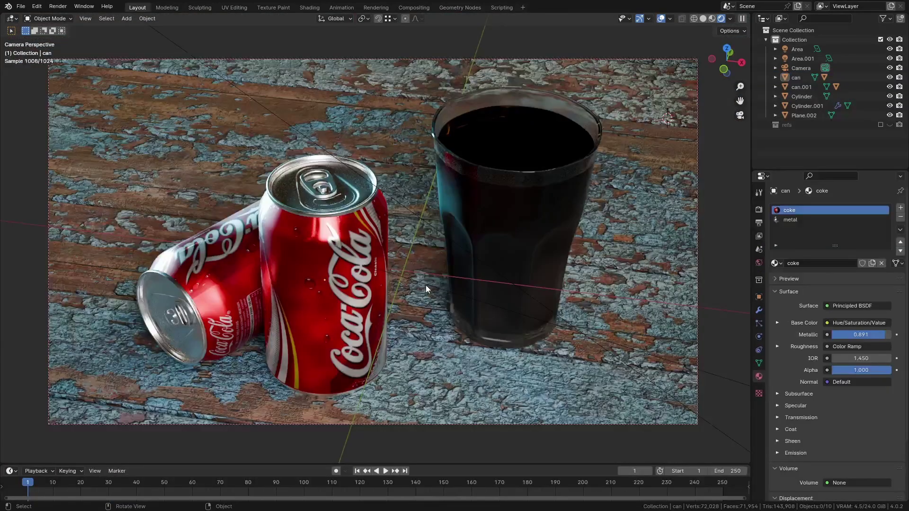
pyautogui.click(461, 424)
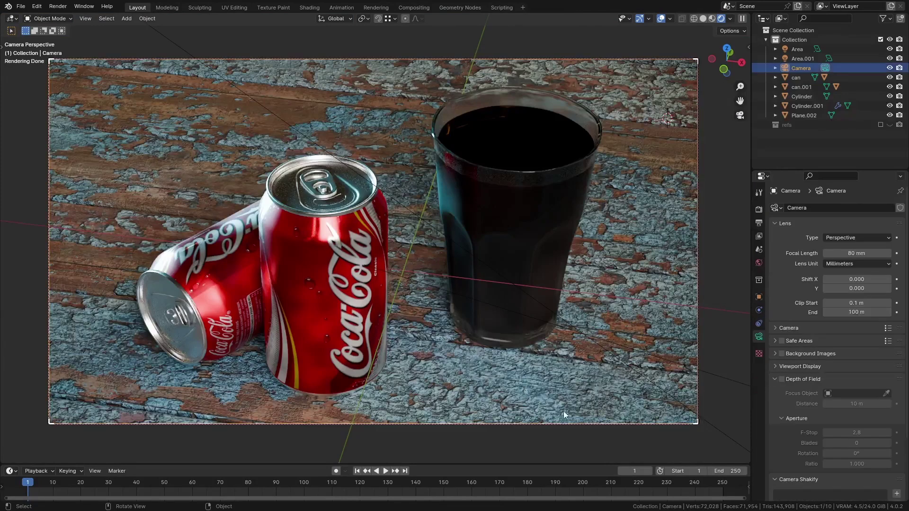
pyautogui.click(782, 379)
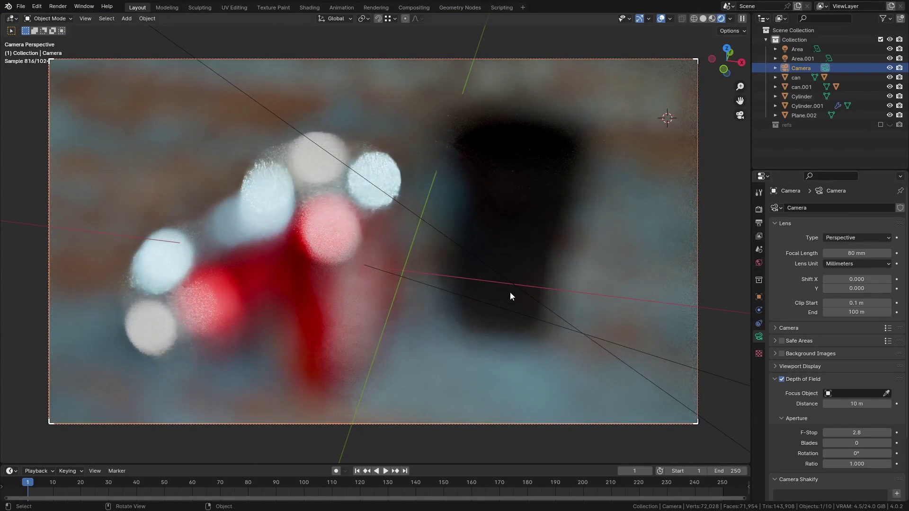
pyautogui.press('z')
pyautogui.click(540, 293)
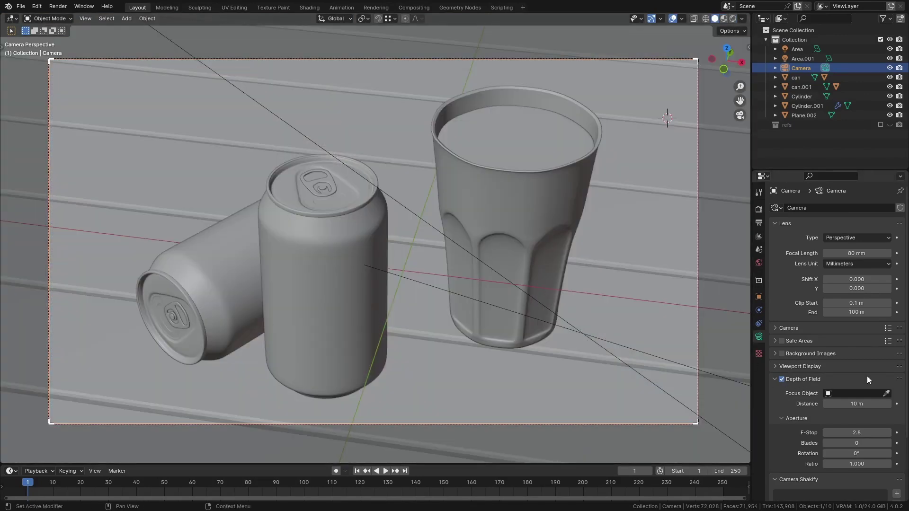
pyautogui.click(885, 393)
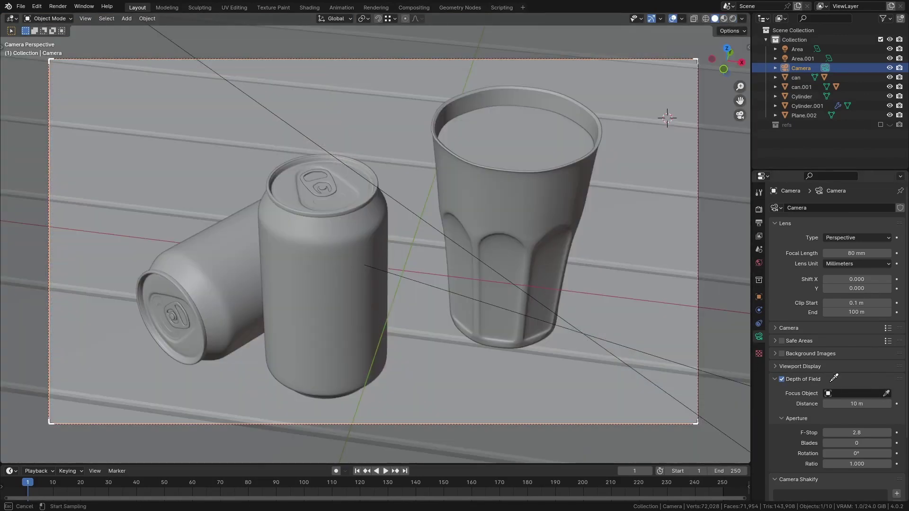
pyautogui.click(334, 172)
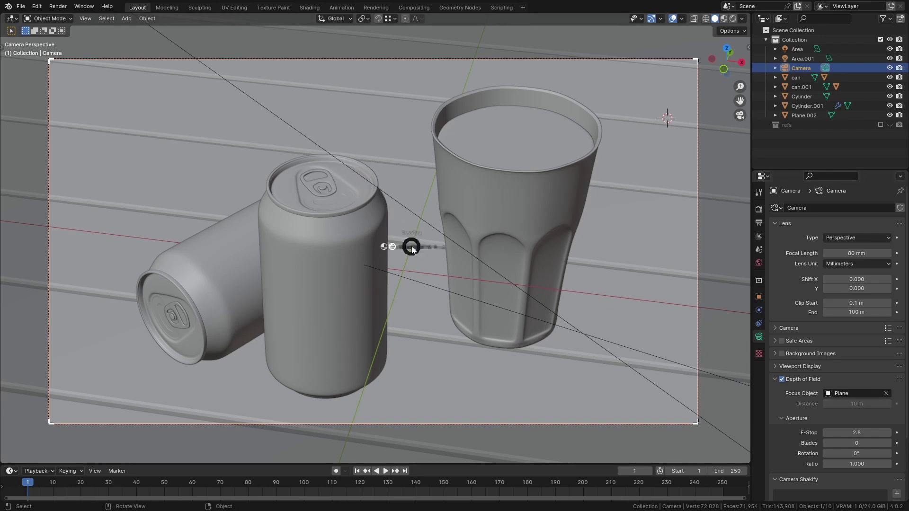
pyautogui.click(411, 200)
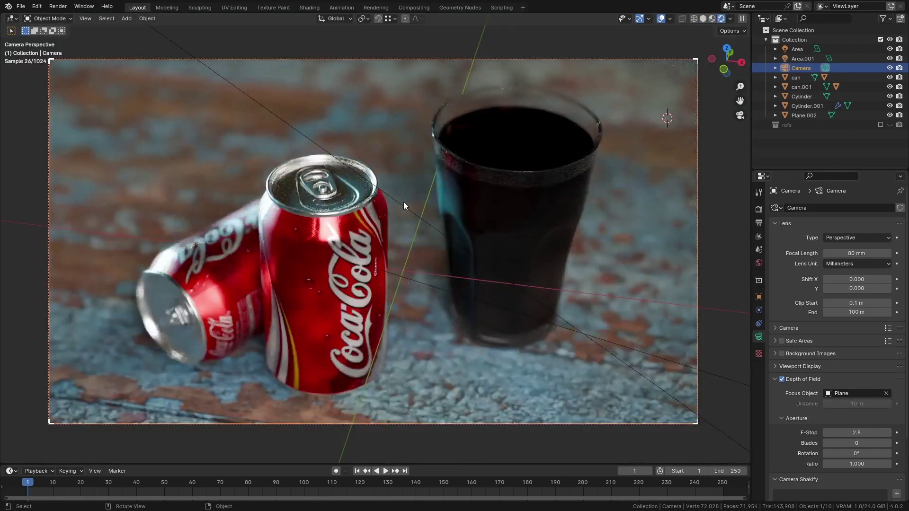
# Step: Set the camera F-Stop to 2.2
pyautogui.click(852, 432)
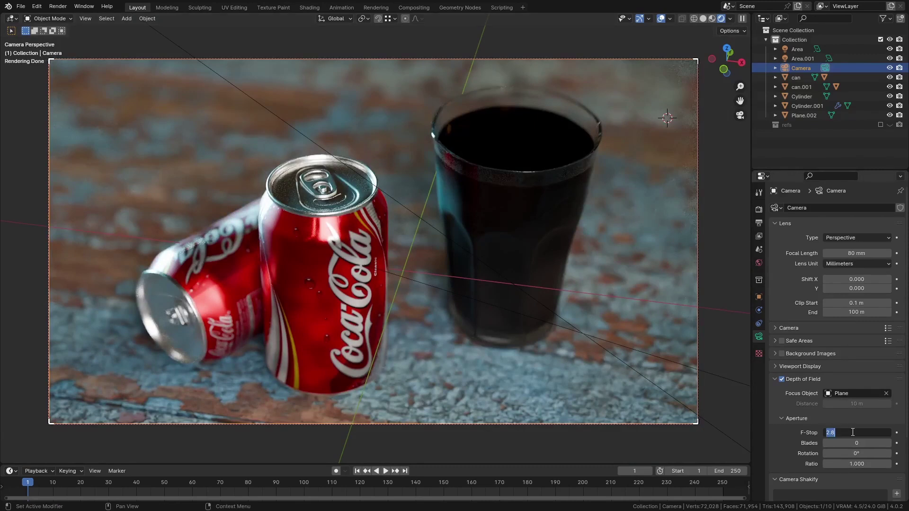
pyautogui.write('2.2')
pyautogui.press('Return')
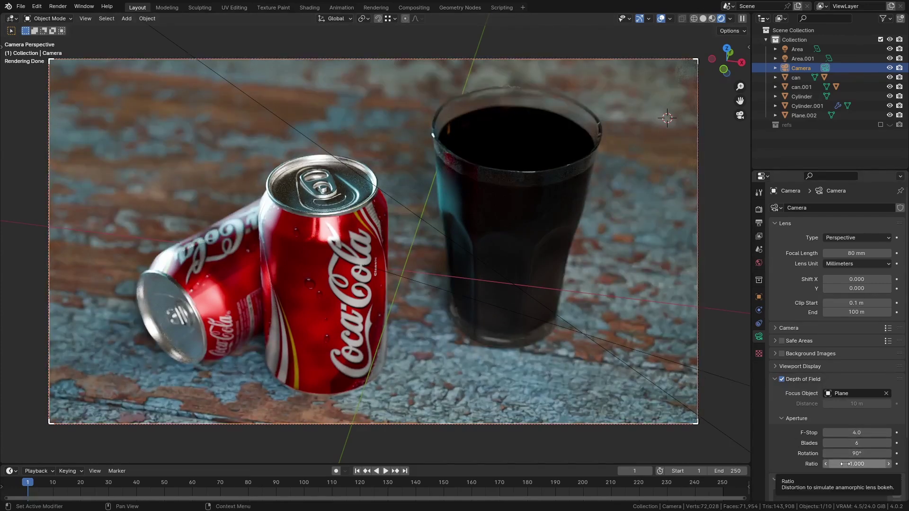
# Step: Try several aperture ratios, settling on 0.7
pyautogui.moveTo(857, 464); pyautogui.dragTo(874, 463)
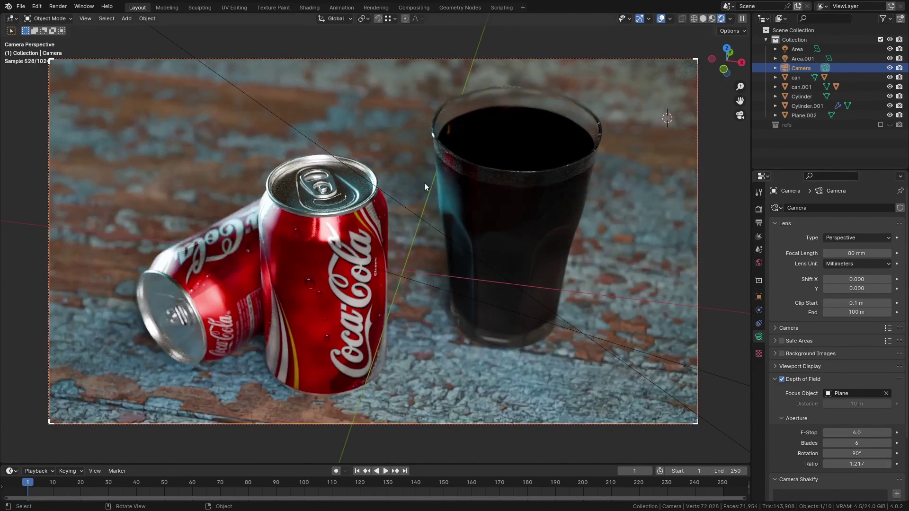
pyautogui.moveTo(856, 464); pyautogui.dragTo(902, 464)
pyautogui.doubleClick(853, 462)
pyautogui.write('1')
pyautogui.press('Return')
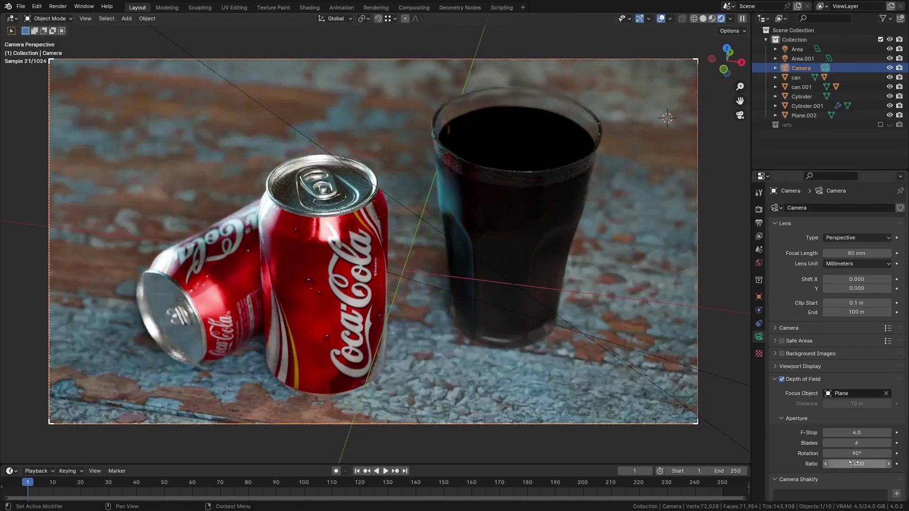
pyautogui.click(861, 465)
pyautogui.write('0.2')
pyautogui.press('Return')
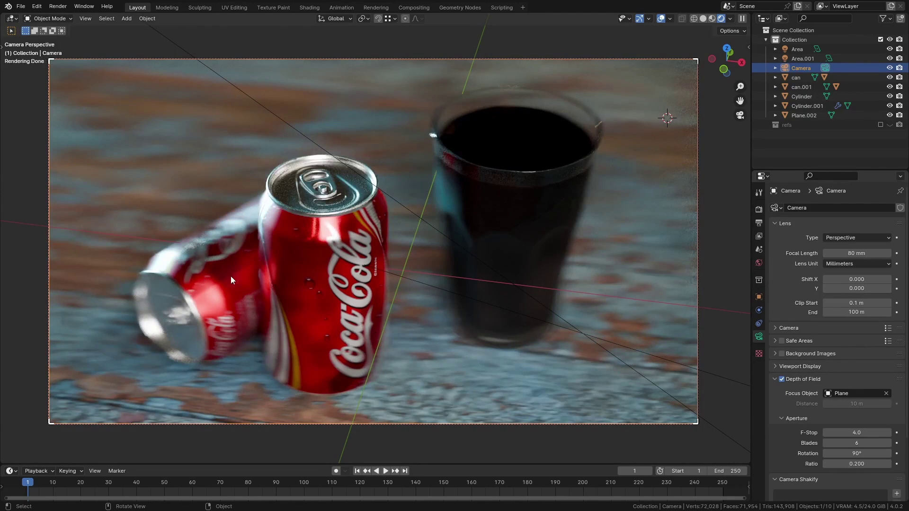
pyautogui.click(863, 464)
pyautogui.write('.')
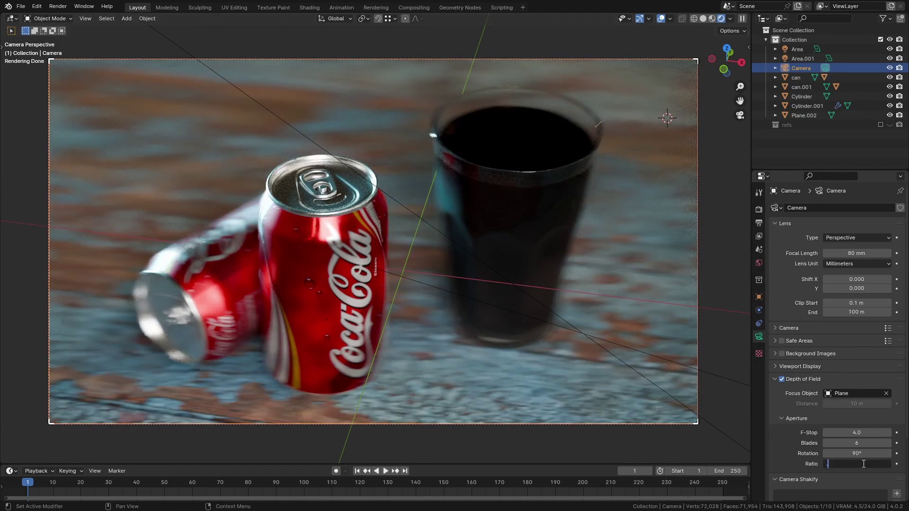
pyautogui.write('7')
pyautogui.press('Return')
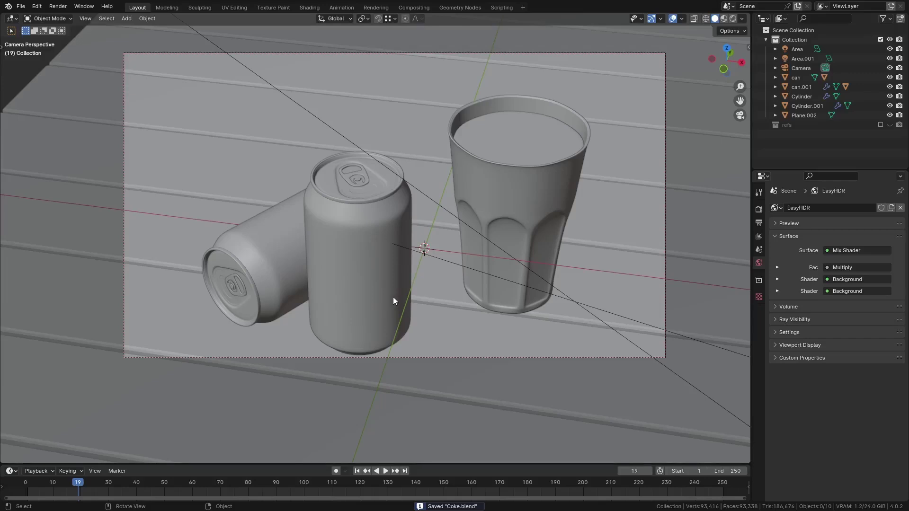
# Step: Add a metaball ball below the planks in front view, shrunk to about 0.13
pyautogui.press('KP_1')
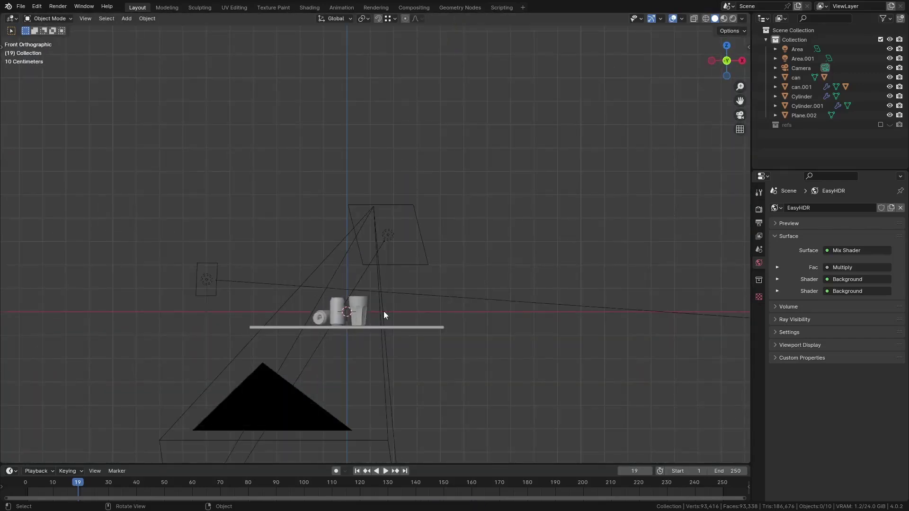
pyautogui.keyDown('shift'); pyautogui.moveTo(383, 315); pyautogui.dragTo(403, 214, button='middle'); pyautogui.keyUp('shift')
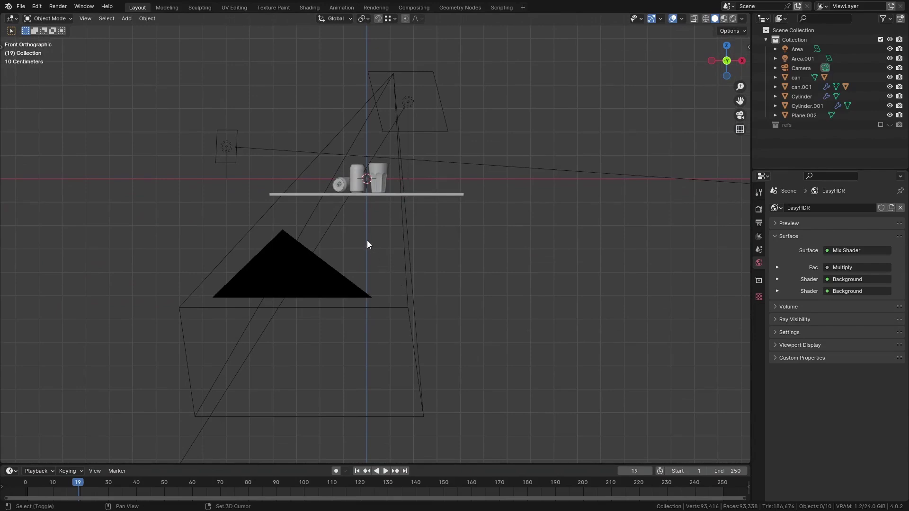
pyautogui.hotkey('shift', 'a')
pyautogui.moveTo(389, 204)
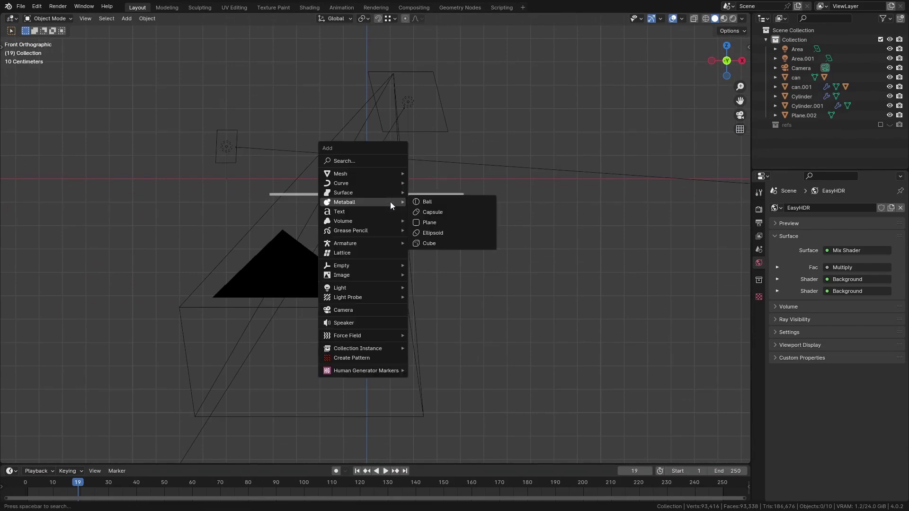
pyautogui.click(428, 202)
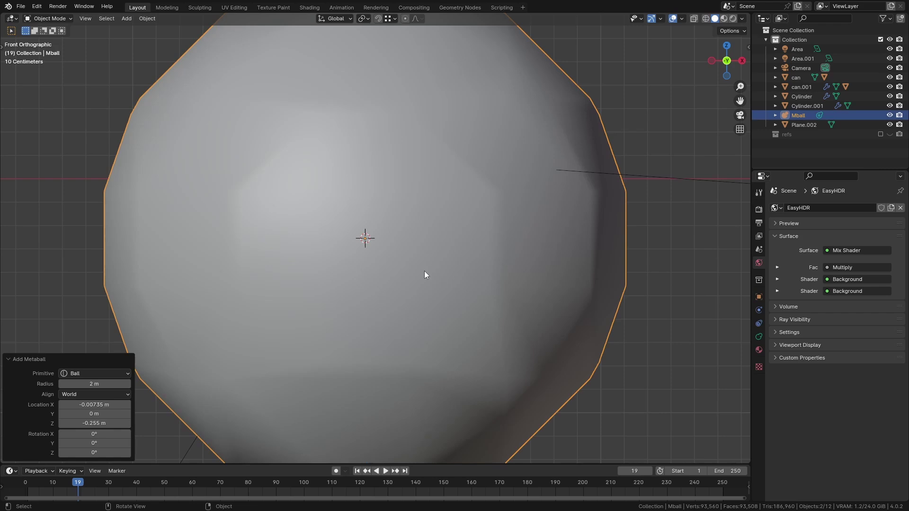
pyautogui.press('s')
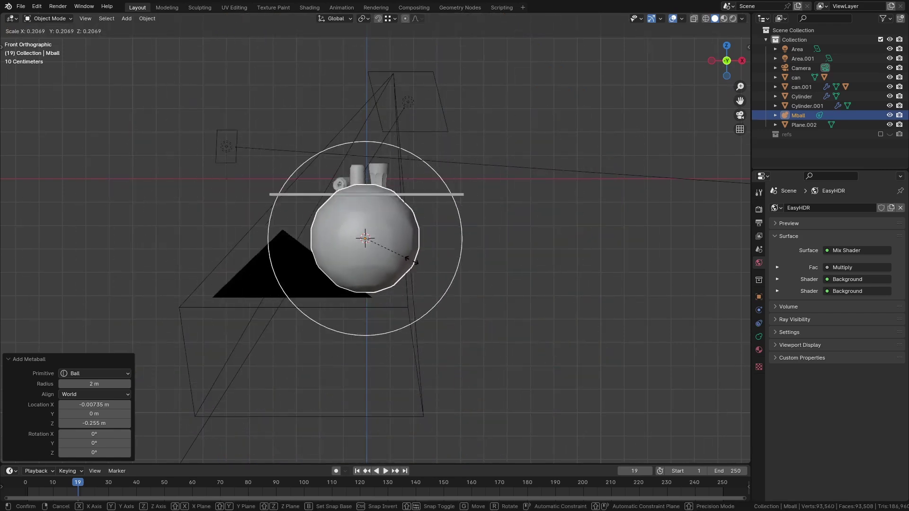
pyautogui.click(395, 249)
pyautogui.scroll(4, 384, 243)
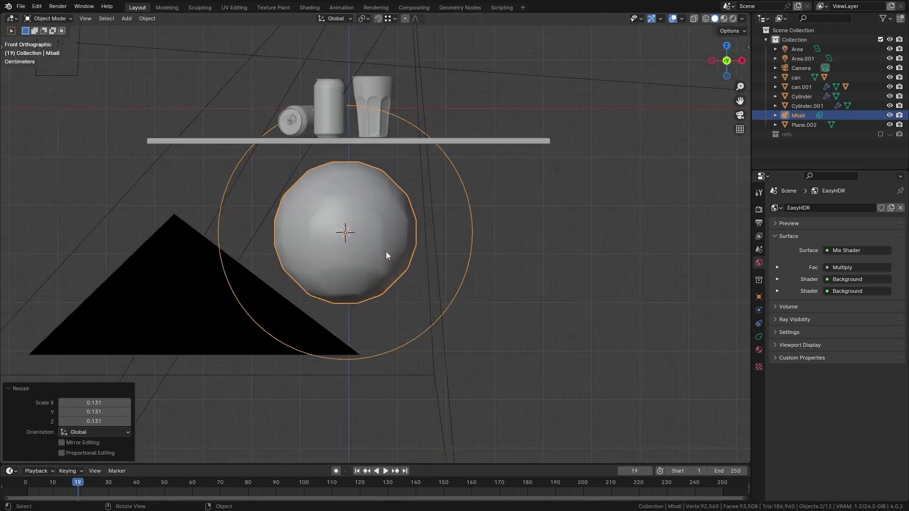
# Step: Squash the metaball to 0.374 in Y and 0.894 in Z
pyautogui.hotkey('shift', 'd')
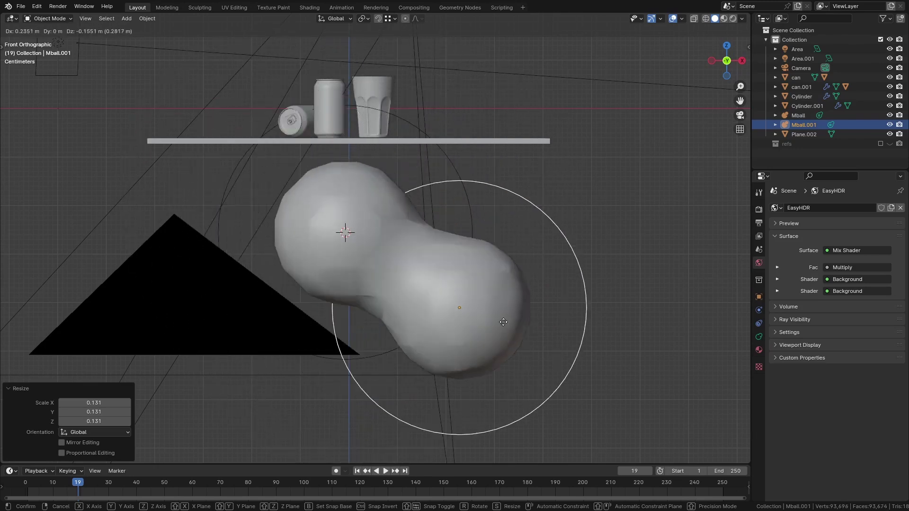
pyautogui.rightClick(502, 314)
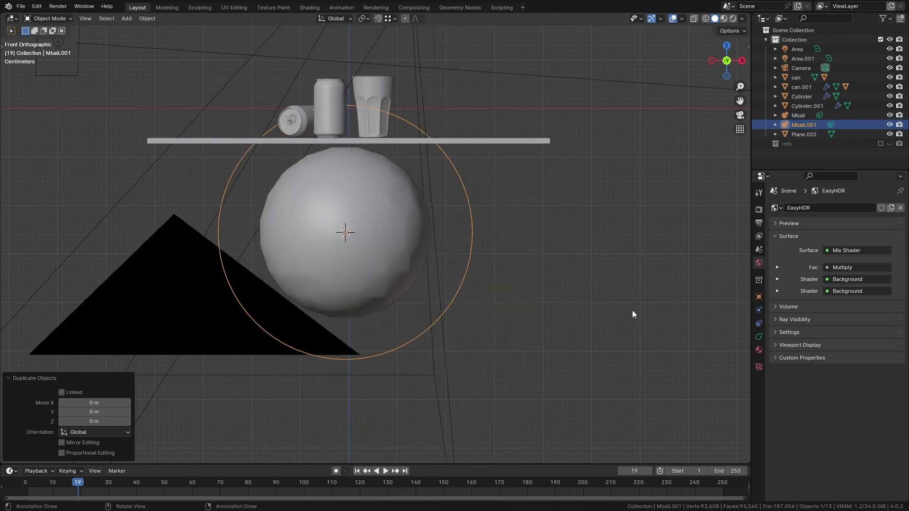
pyautogui.press('s')
pyautogui.press('x')
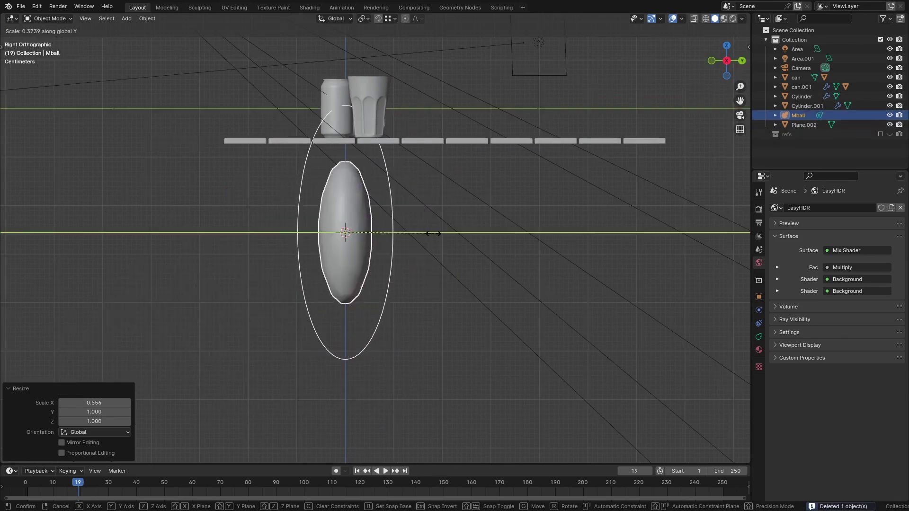
pyautogui.click(429, 232)
pyautogui.press('KP_1')
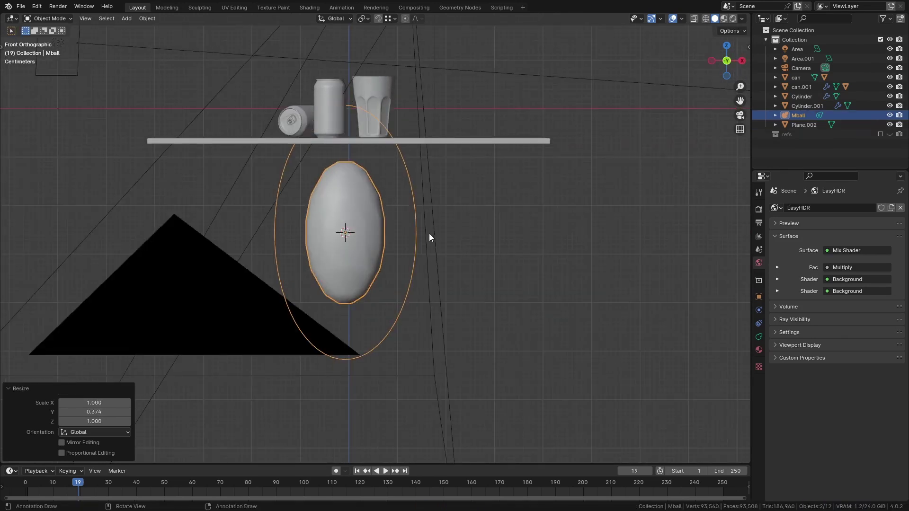
pyautogui.press('s')
pyautogui.press('z')
pyautogui.click(423, 240)
pyautogui.keyDown('shift'); pyautogui.moveTo(406, 227); pyautogui.dragTo(469, 327, button='middle'); pyautogui.keyUp('shift')
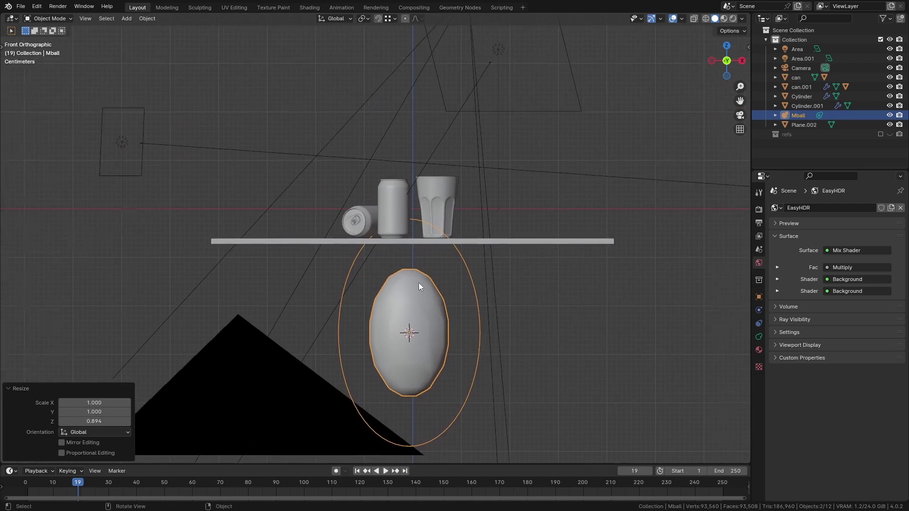
pyautogui.scroll(2, 418, 283)
# Step: Add a hair particle system with 250 particles to the standing can
pyautogui.click(368, 157)
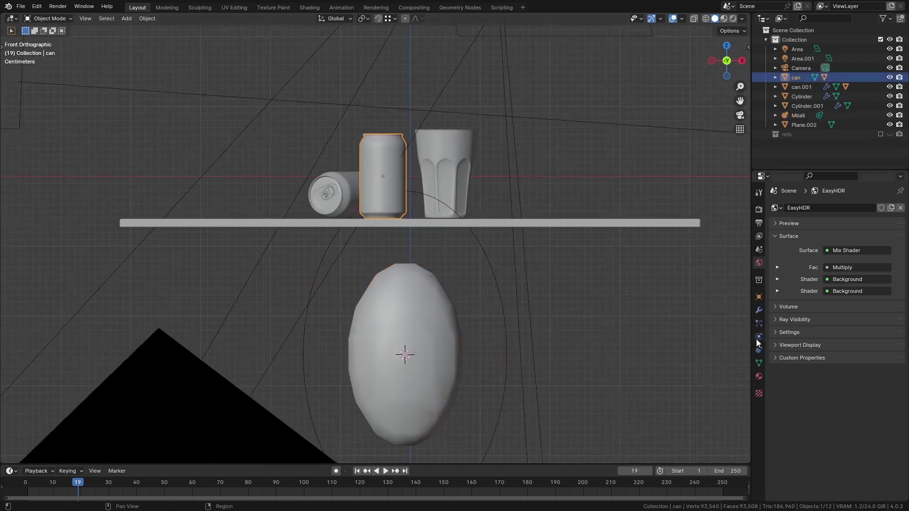
pyautogui.click(758, 324)
pyautogui.click(900, 208)
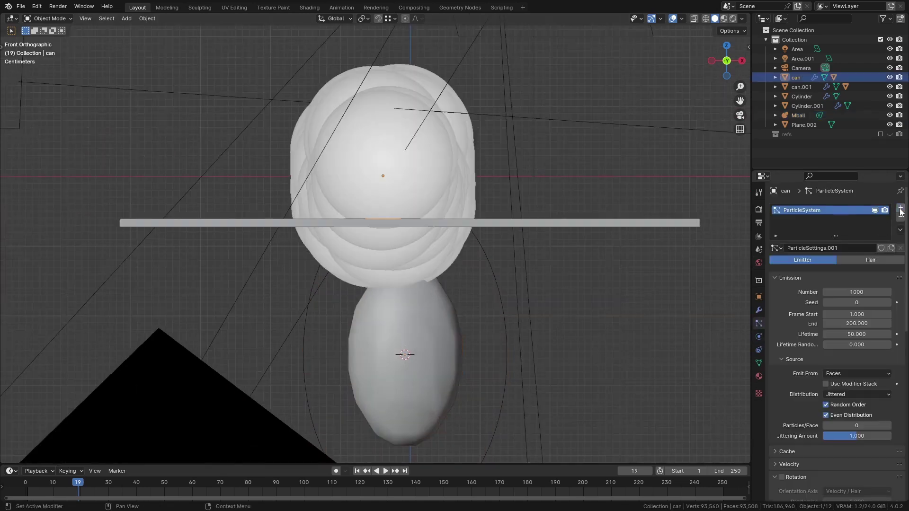
pyautogui.click(864, 258)
pyautogui.click(858, 297)
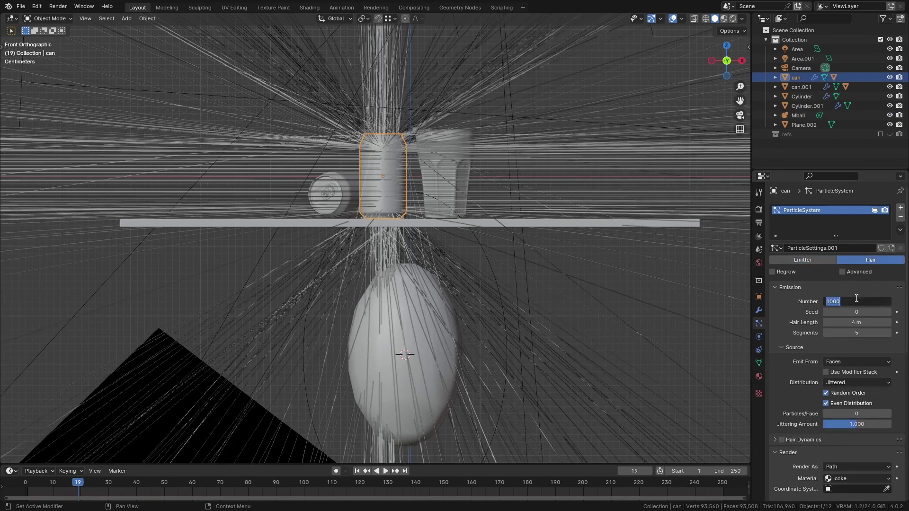
pyautogui.write('250')
pyautogui.press('Return')
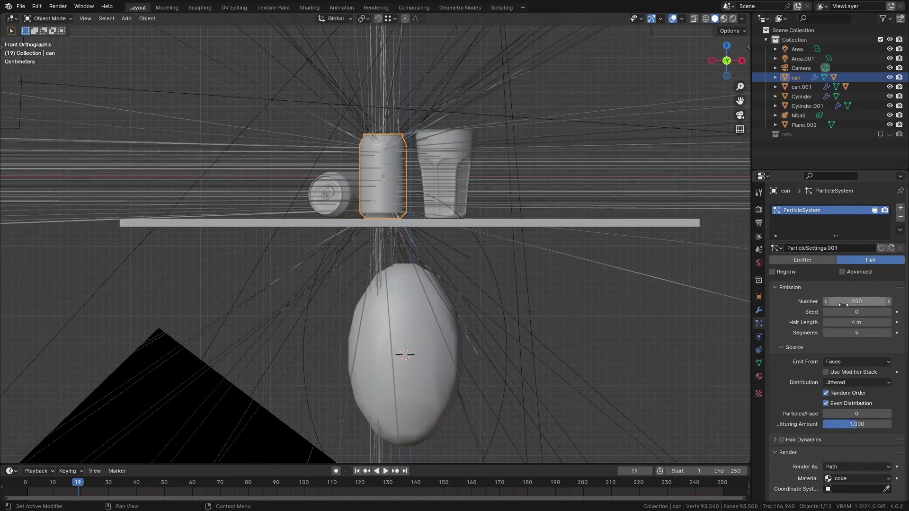
# Step: Render the particles as instances of the Mball object using Advanced settings
pyautogui.click(847, 272)
pyautogui.scroll(-7, 814, 317)
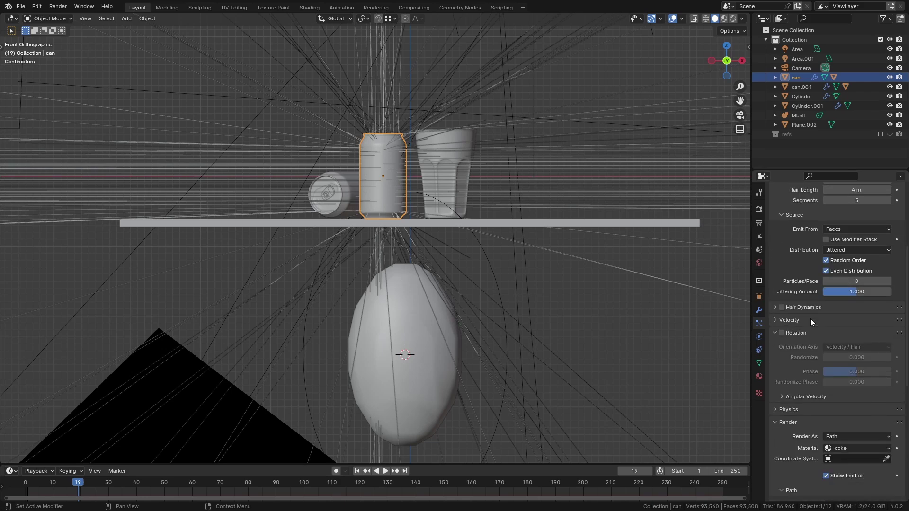
pyautogui.scroll(-4, 810, 318)
pyautogui.click(848, 362)
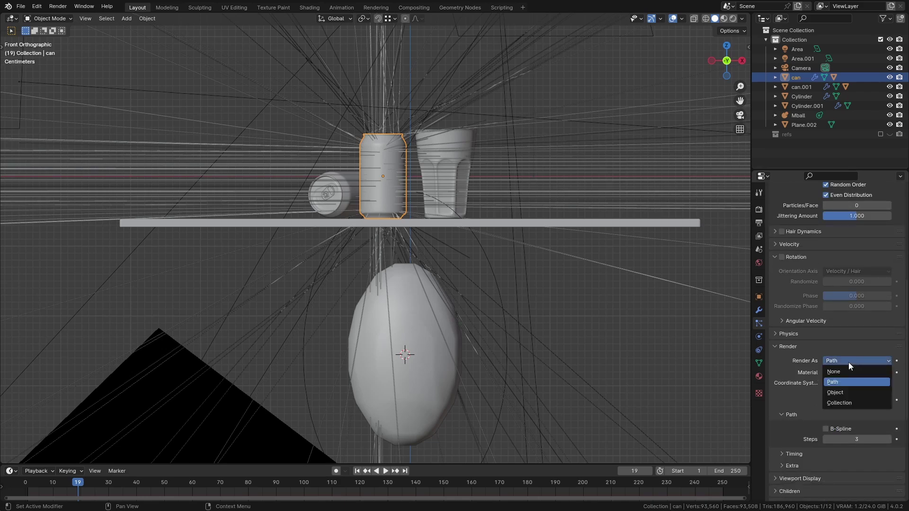
pyautogui.click(847, 392)
pyautogui.click(864, 430)
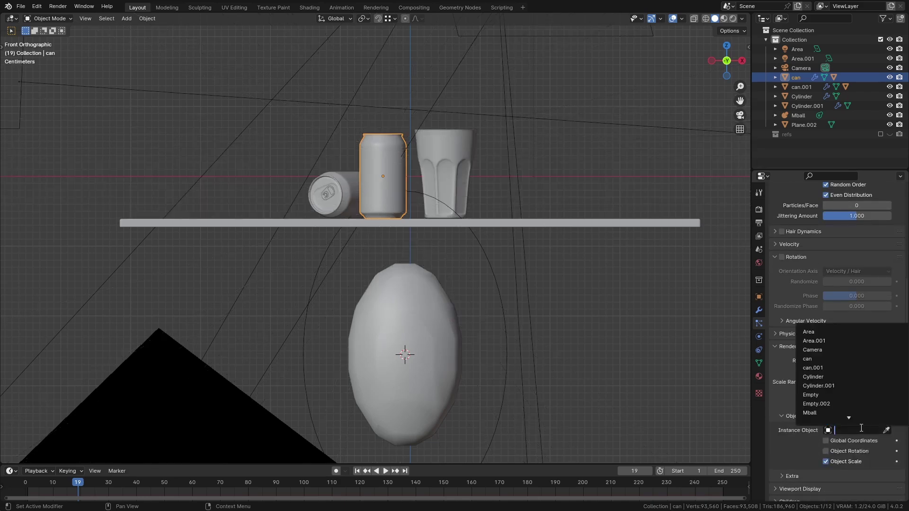
pyautogui.write('mba')
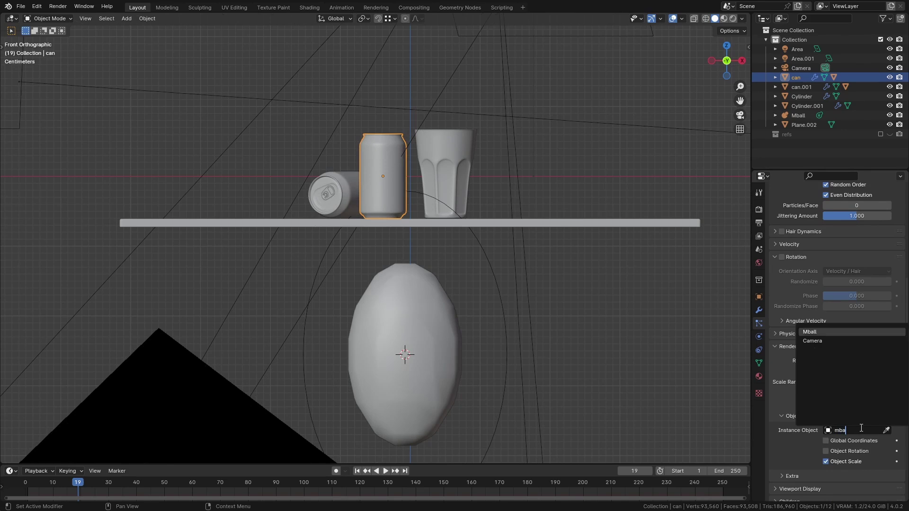
pyautogui.press('Return')
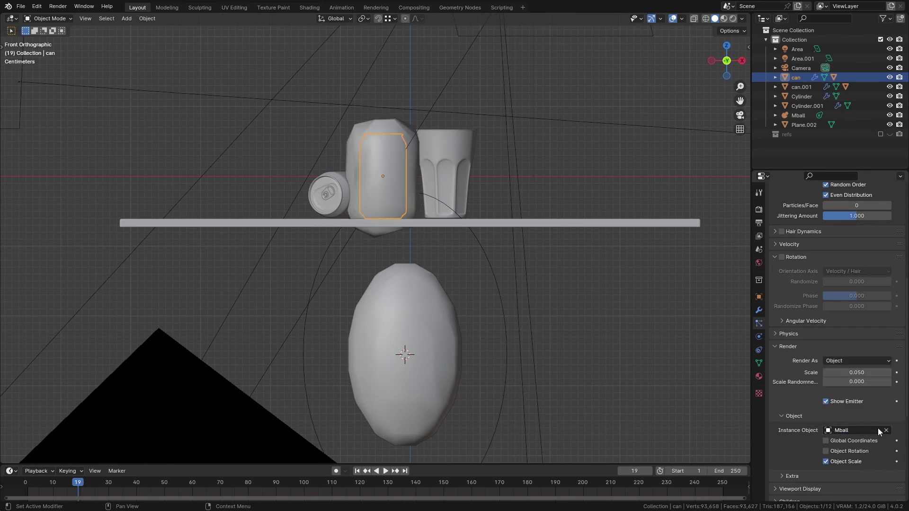
# Step: Shrink the Mball droplet object to 0.868 scale and edit its viewport resolution
pyautogui.click(399, 354)
pyautogui.press('s')
pyautogui.click(447, 335)
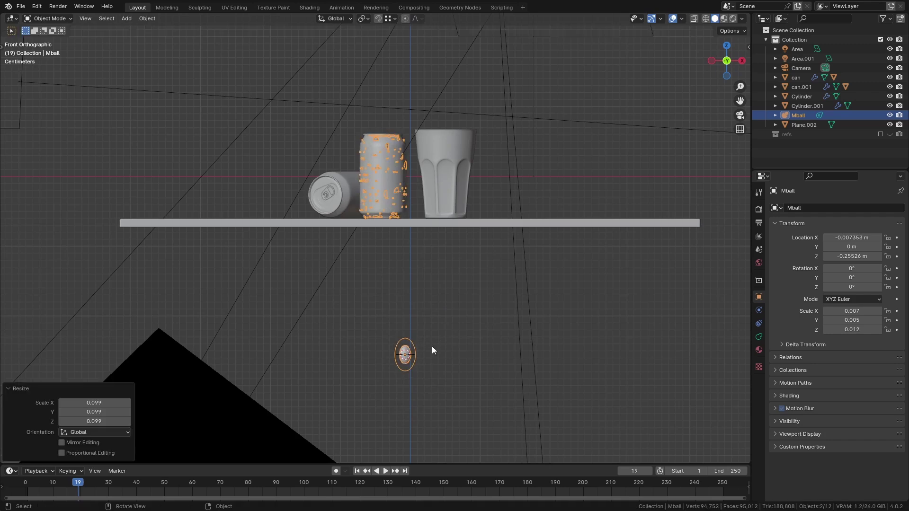
pyautogui.scroll(6, 402, 176)
pyautogui.press('s')
pyautogui.click(557, 266)
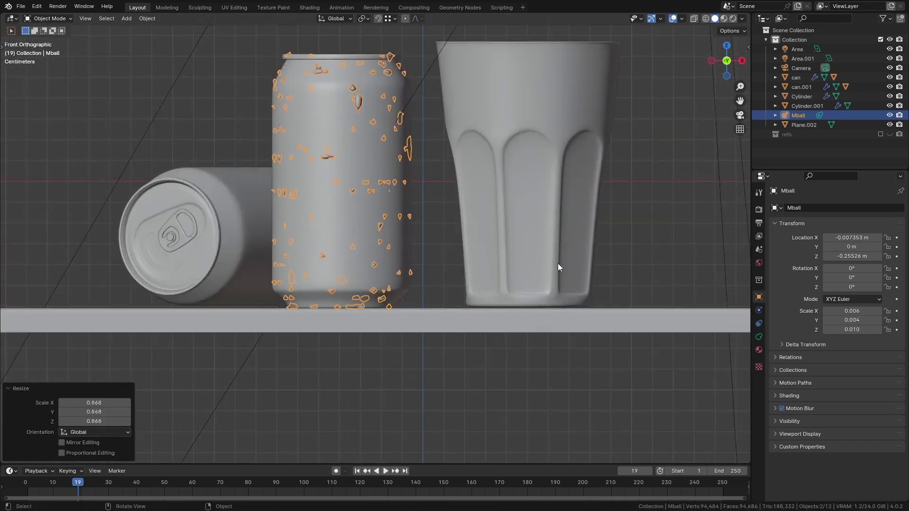
pyautogui.click(758, 336)
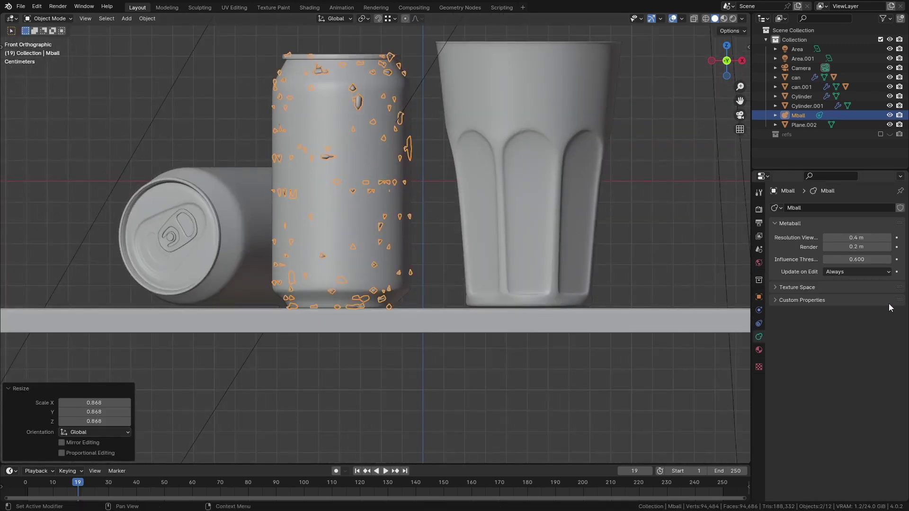
pyautogui.doubleClick(852, 236)
# Step: Set the Mball viewport resolution to 0.1, then refine it to 0.06 m
pyautogui.write('.1')
pyautogui.press('Return')
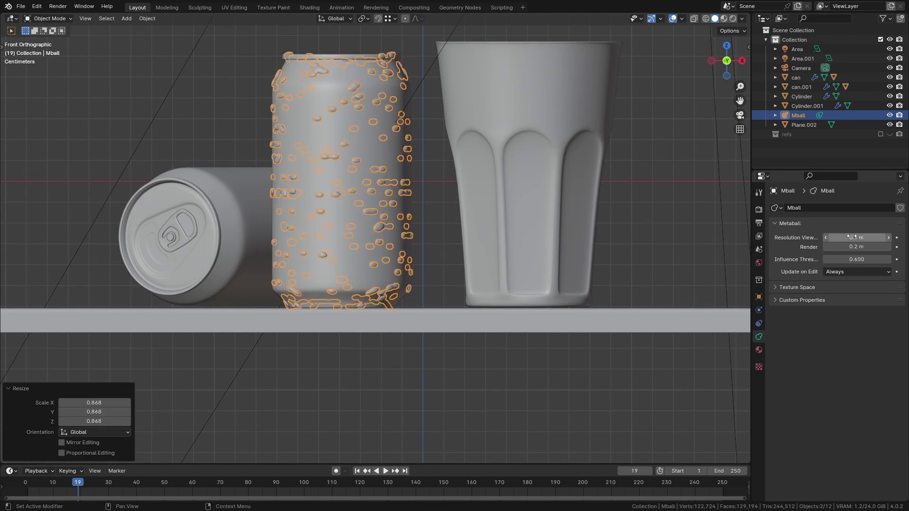
pyautogui.scroll(5, 355, 196)
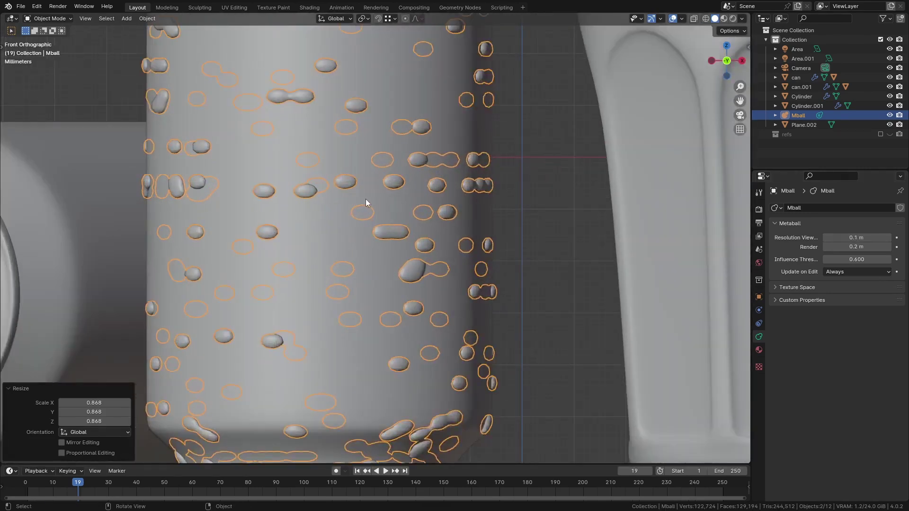
pyautogui.doubleClick(850, 236)
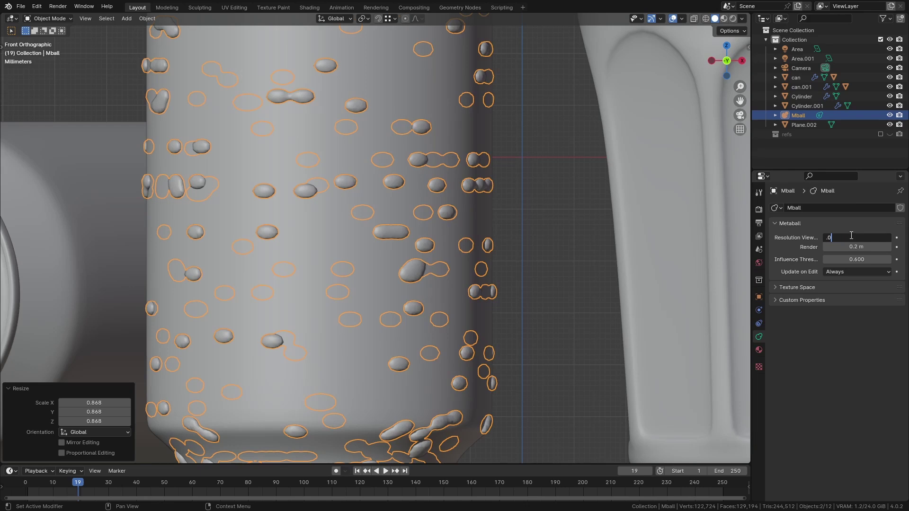
pyautogui.write('.06')
pyautogui.press('Return')
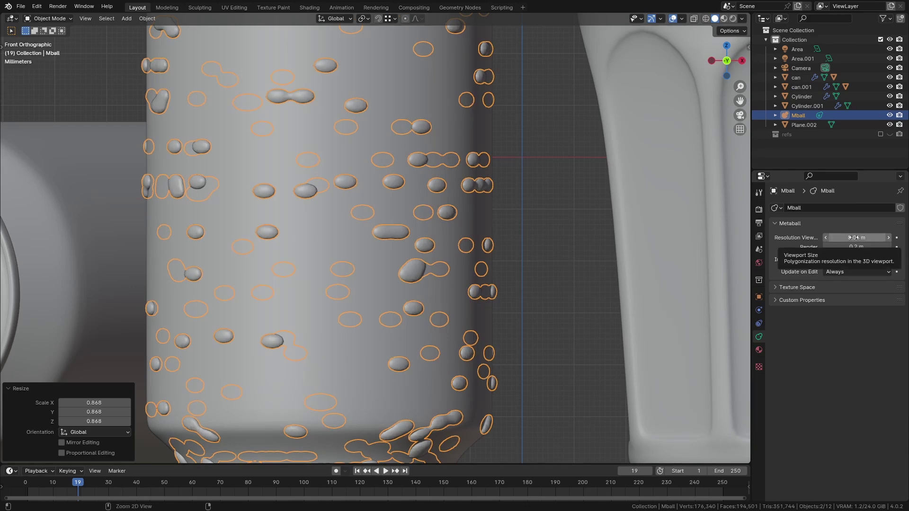
pyautogui.scroll(-5, 504, 294)
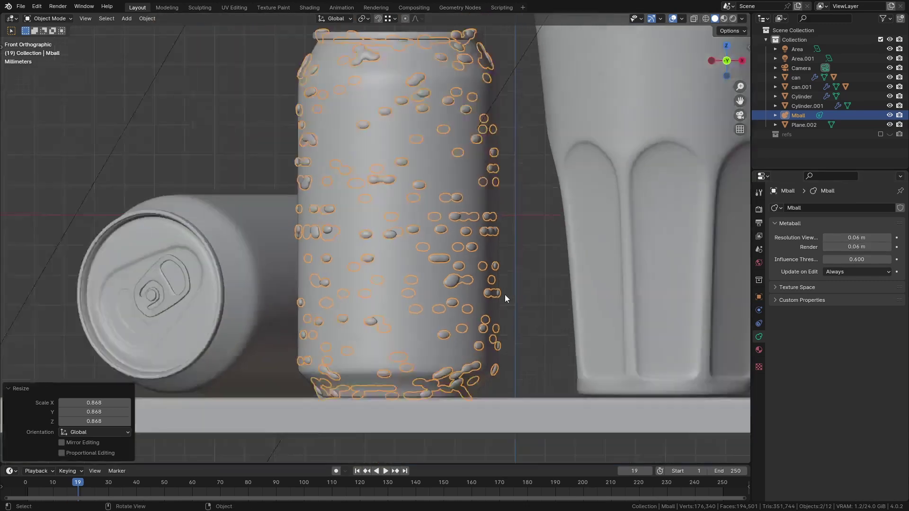
pyautogui.scroll(2, 677, 280)
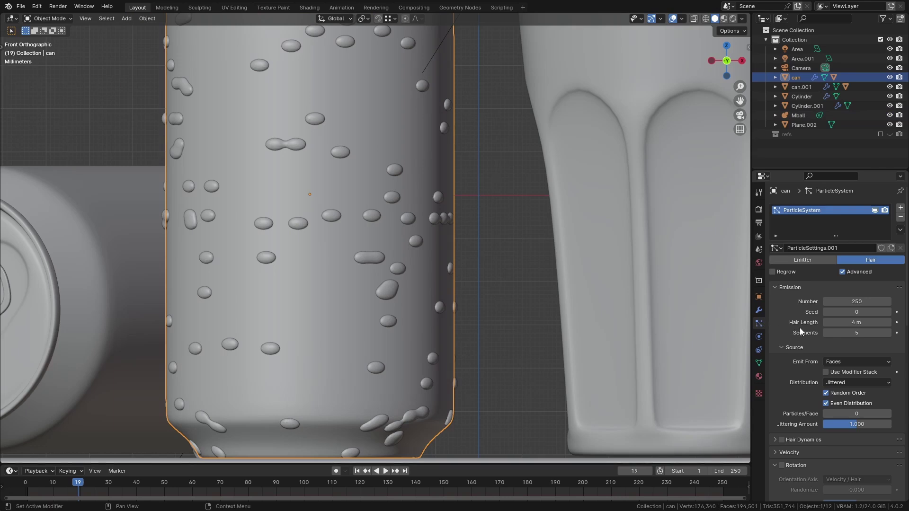
# Step: Enable particle rotation with Normal orientation axis, then orbit around the can
pyautogui.scroll(-4, 799, 327)
pyautogui.scroll(-2, 799, 328)
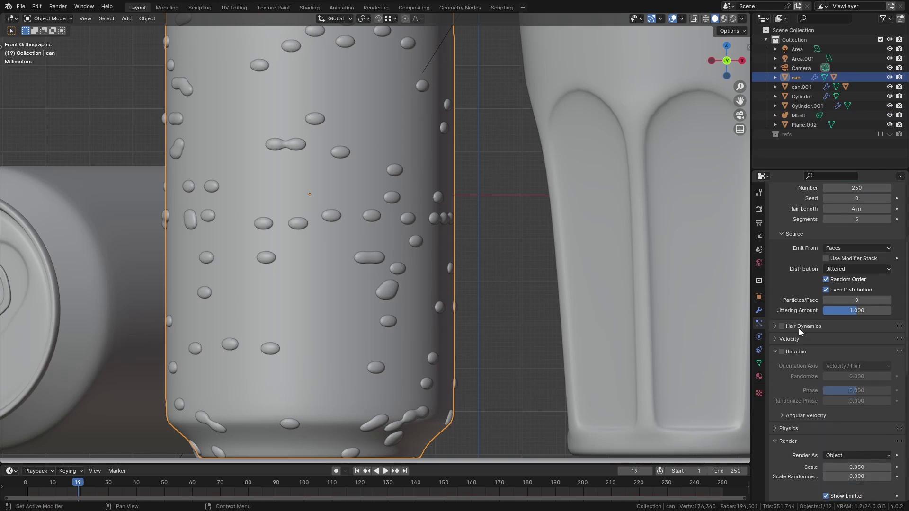
pyautogui.click(781, 352)
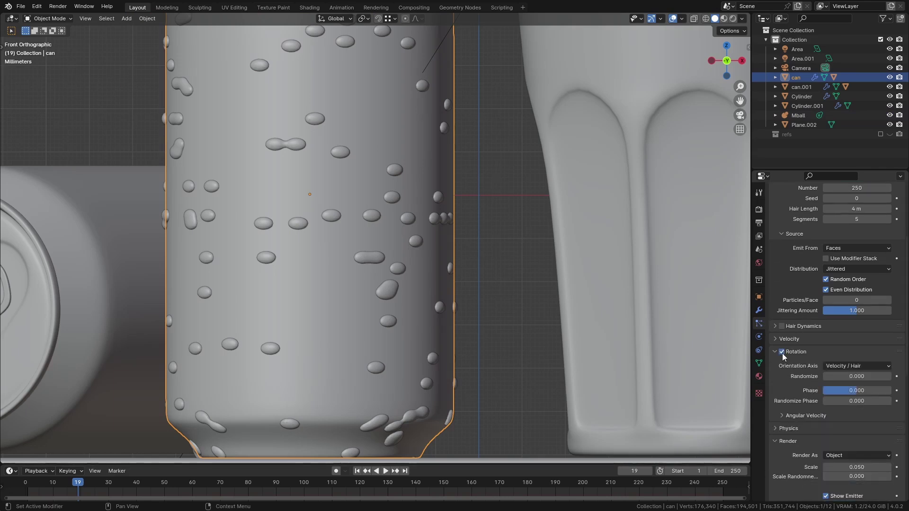
pyautogui.click(850, 364)
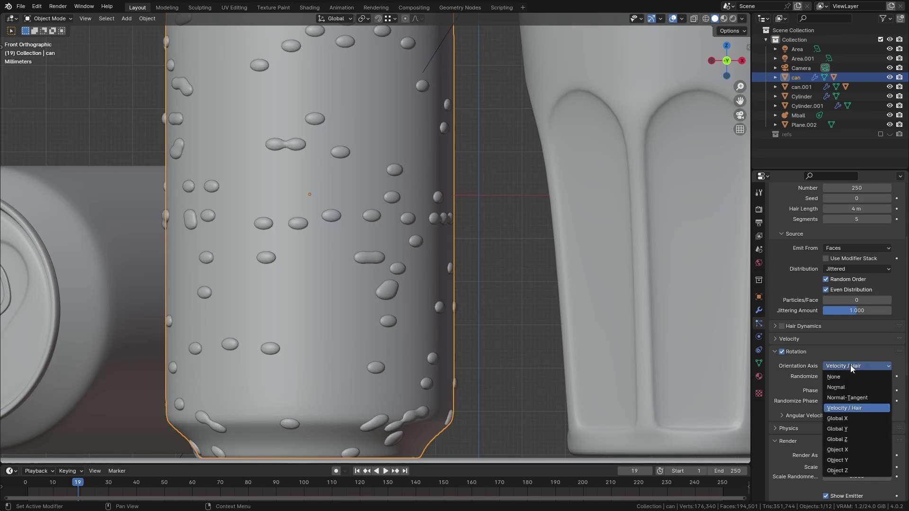
pyautogui.click(847, 387)
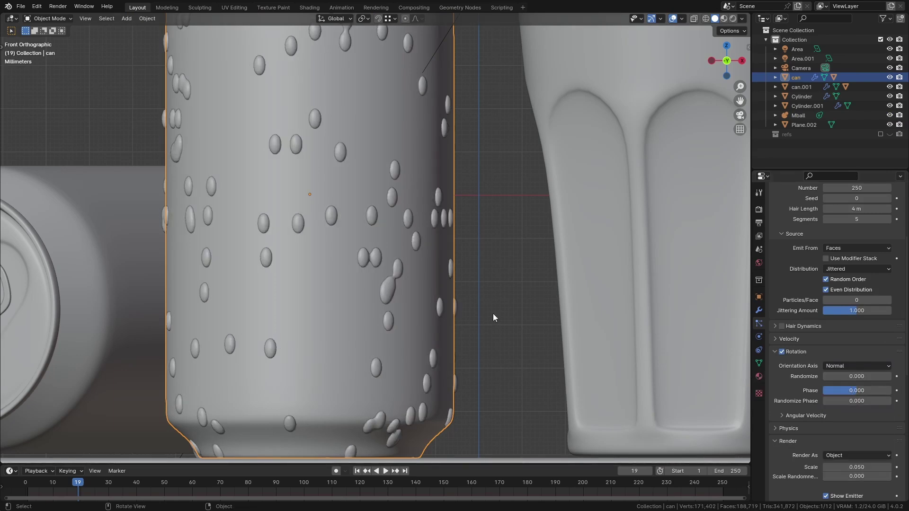
pyautogui.moveTo(493, 314); pyautogui.dragTo(456, 281, button='middle')
pyautogui.scroll(3, 421, 182)
pyautogui.moveTo(421, 181); pyautogui.dragTo(403, 192, button='middle')
pyautogui.keyDown('shift'); pyautogui.moveTo(419, 133); pyautogui.dragTo(424, 180, button='middle'); pyautogui.keyUp('shift')
# Step: Switch to rendered shading, lower the view, and select the Mball droplets
pyautogui.press('z')
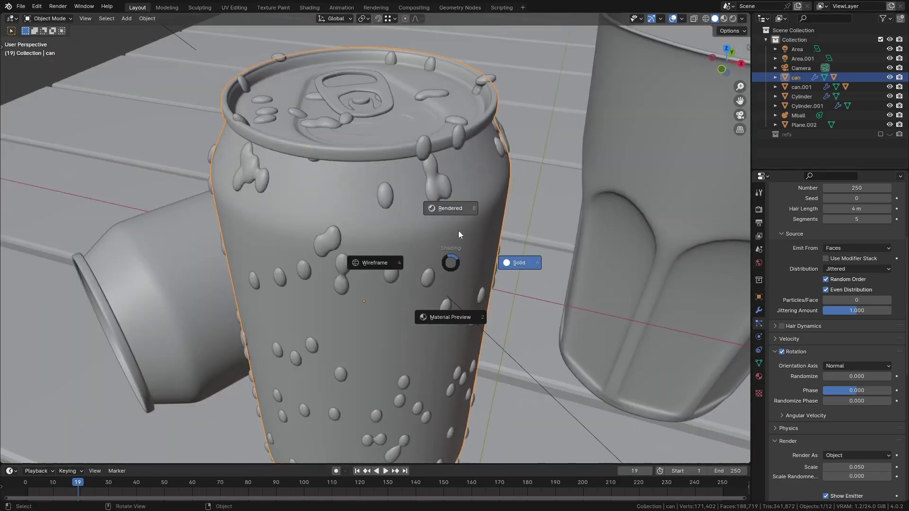
pyautogui.click(453, 216)
pyautogui.scroll(-8, 455, 218)
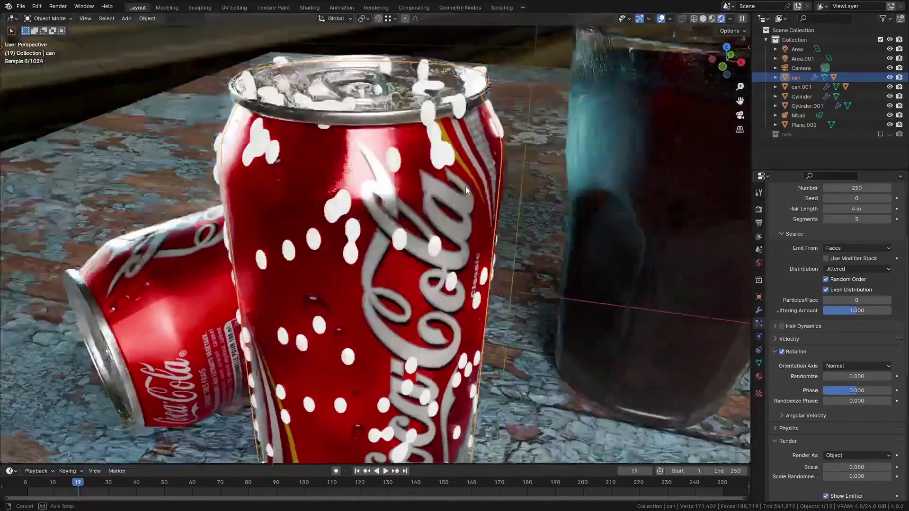
pyautogui.moveTo(465, 186); pyautogui.dragTo(464, 381, button='middle')
pyautogui.scroll(4, 476, 343)
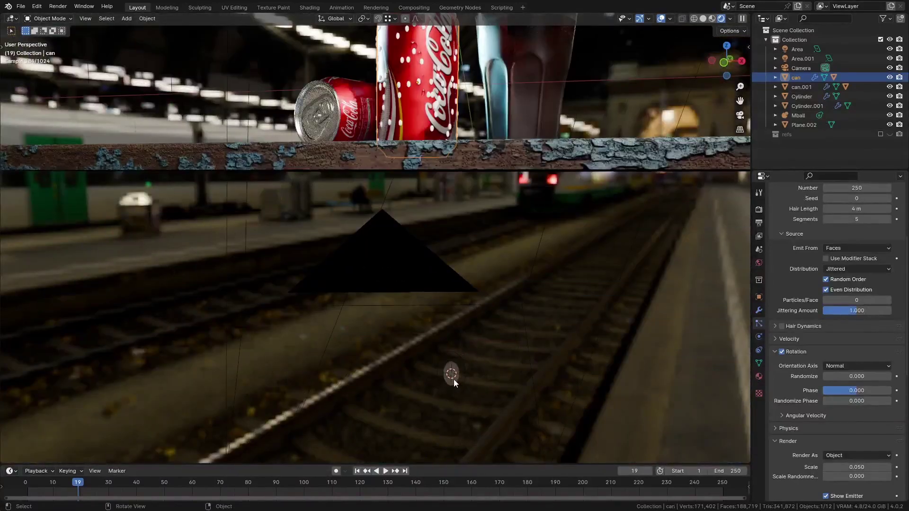
pyautogui.click(451, 374)
# Step: Give the droplets a new Glass BSDF material with roughness 0.138 and IOR 1.33
pyautogui.click(759, 349)
pyautogui.click(826, 249)
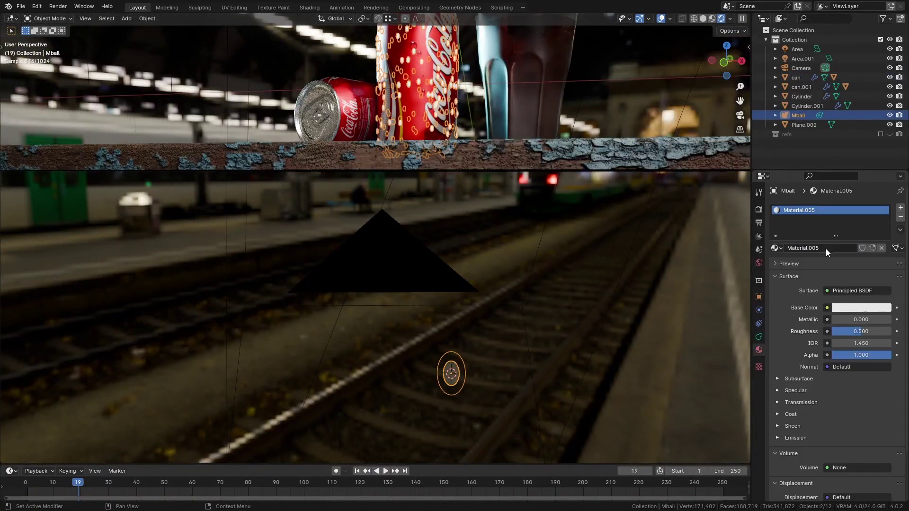
pyautogui.click(851, 290)
pyautogui.click(791, 114)
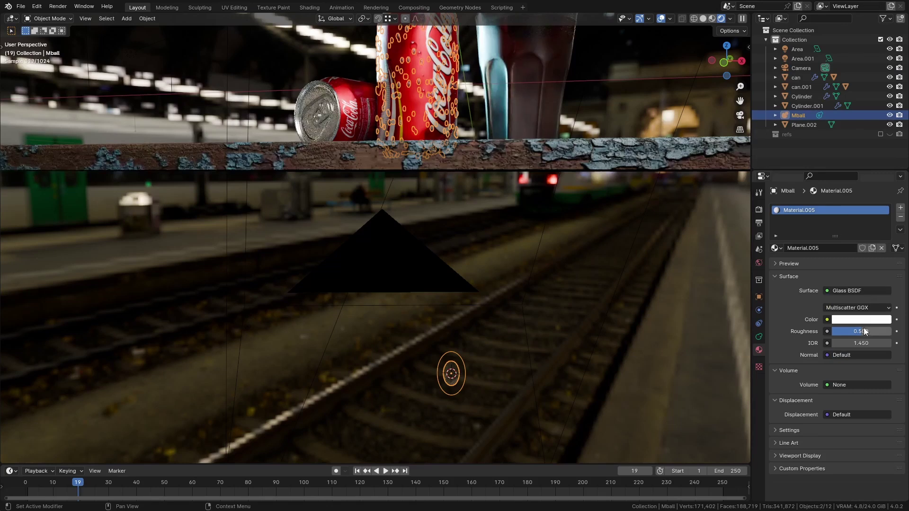
pyautogui.moveTo(863, 328); pyautogui.dragTo(842, 329)
pyautogui.click(852, 342)
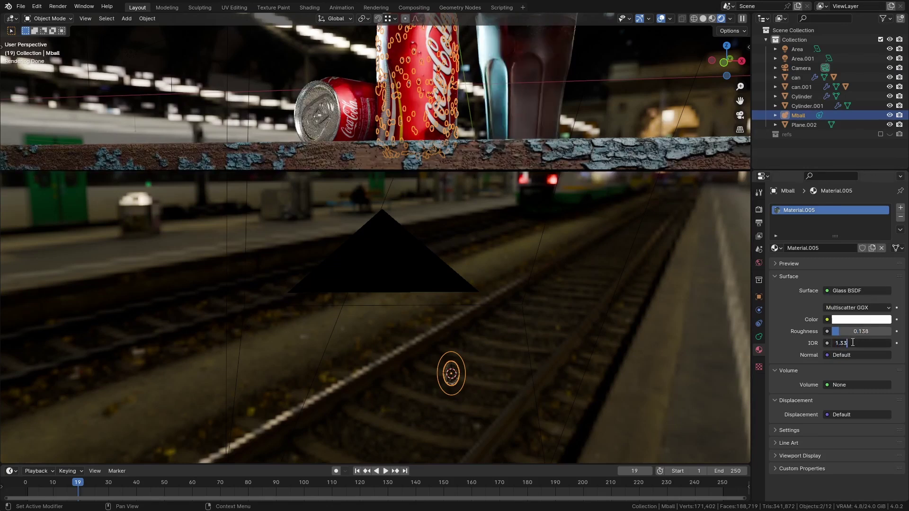
pyautogui.write('1.33')
pyautogui.press('Return')
pyautogui.press('KP_0')
pyautogui.scroll(5, 370, 278)
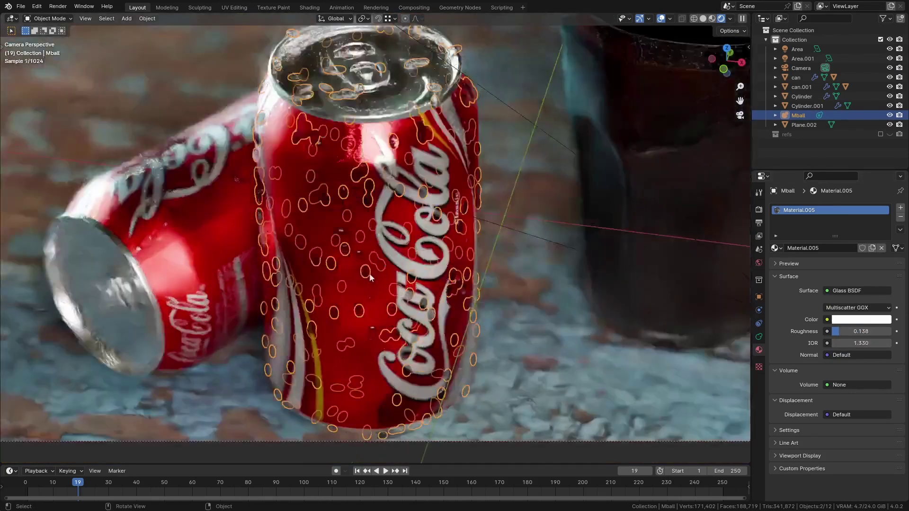
# Step: Add a vertex group named Group to the standing can's mesh
pyautogui.hotkey('alt', 'a')
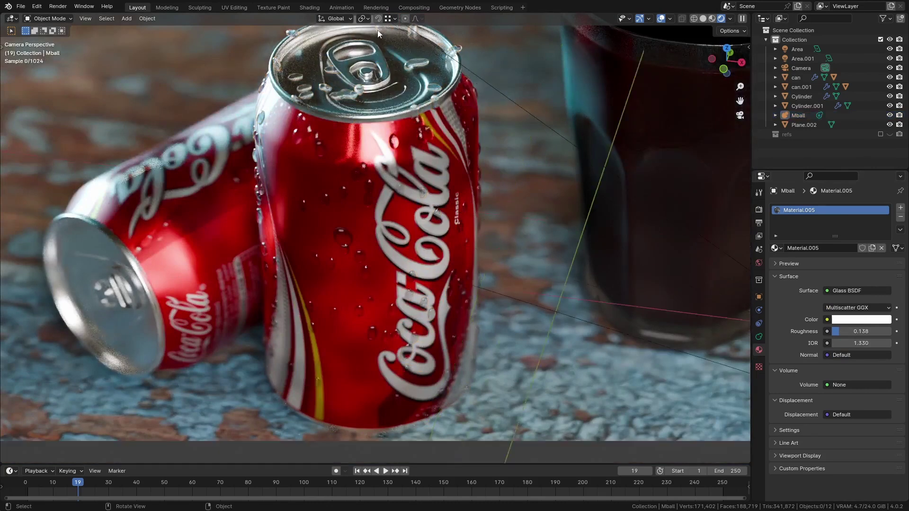
pyautogui.scroll(4, 402, 63)
pyautogui.scroll(-5, 407, 66)
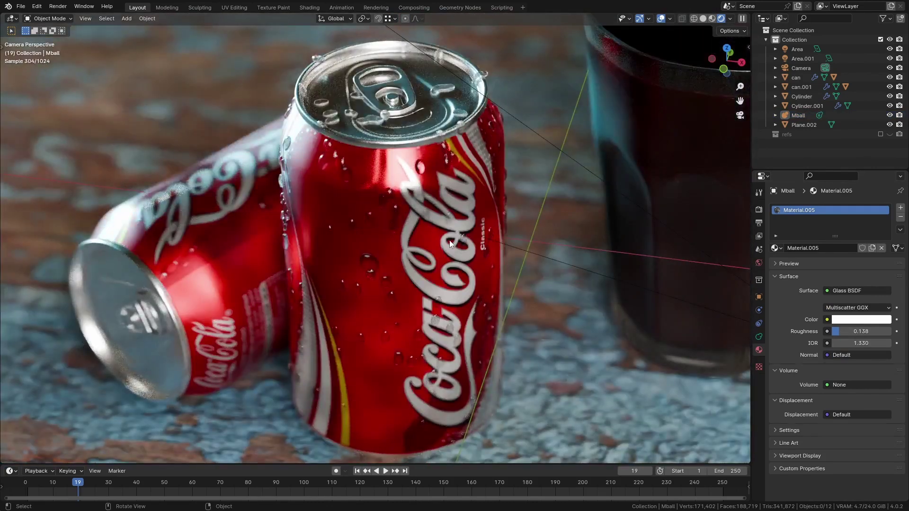
pyautogui.click(449, 243)
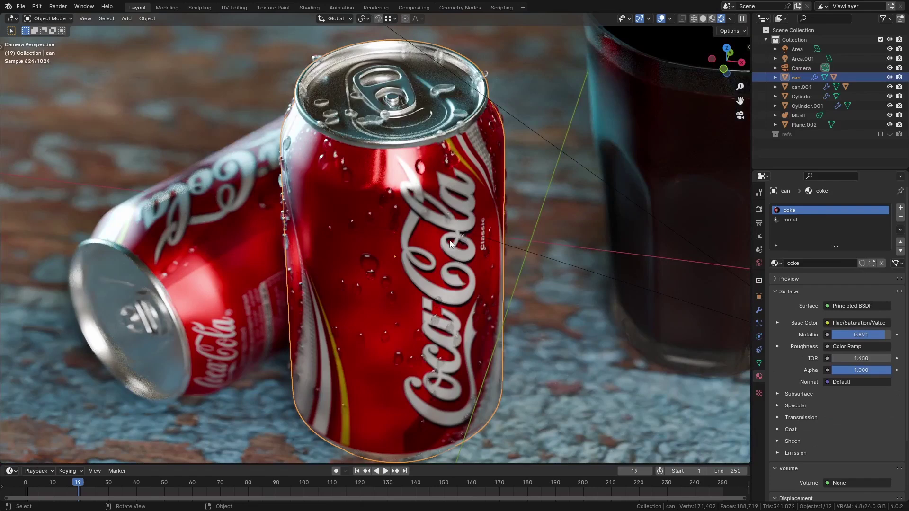
pyautogui.press('Tab')
pyautogui.click(758, 363)
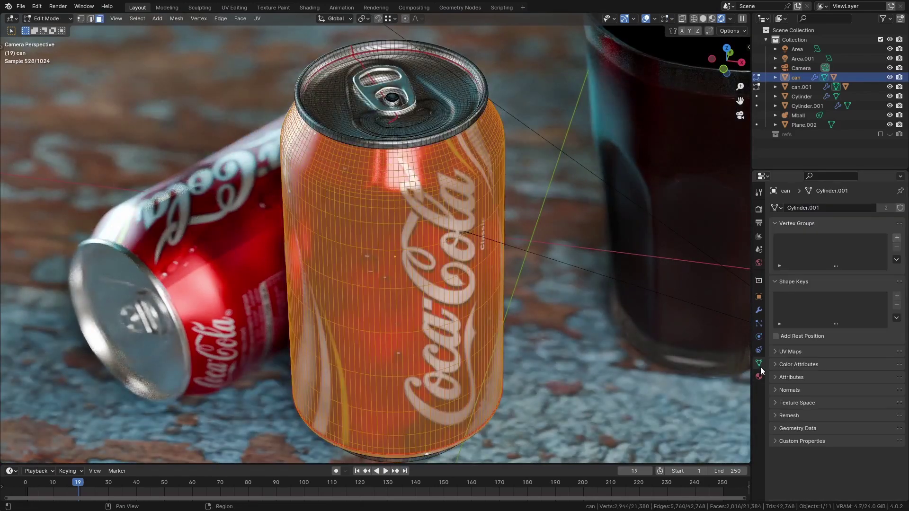
pyautogui.click(896, 239)
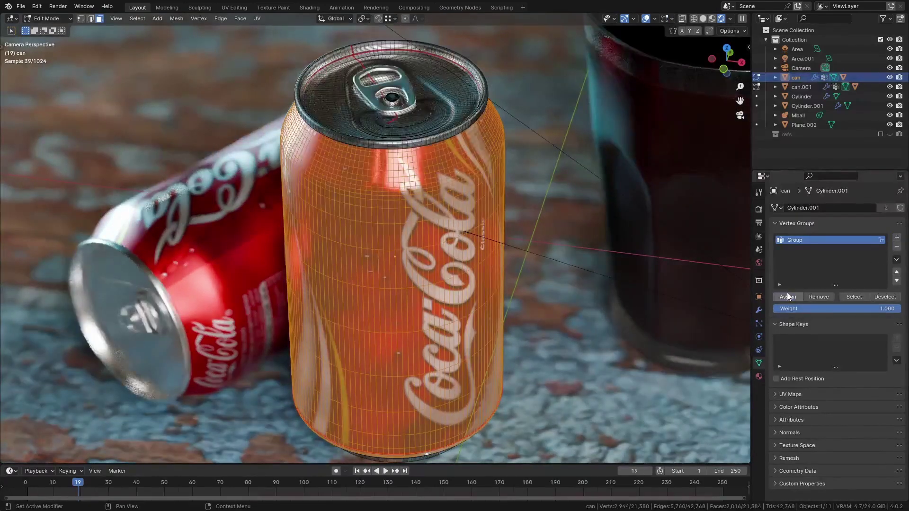
pyautogui.press('Tab')
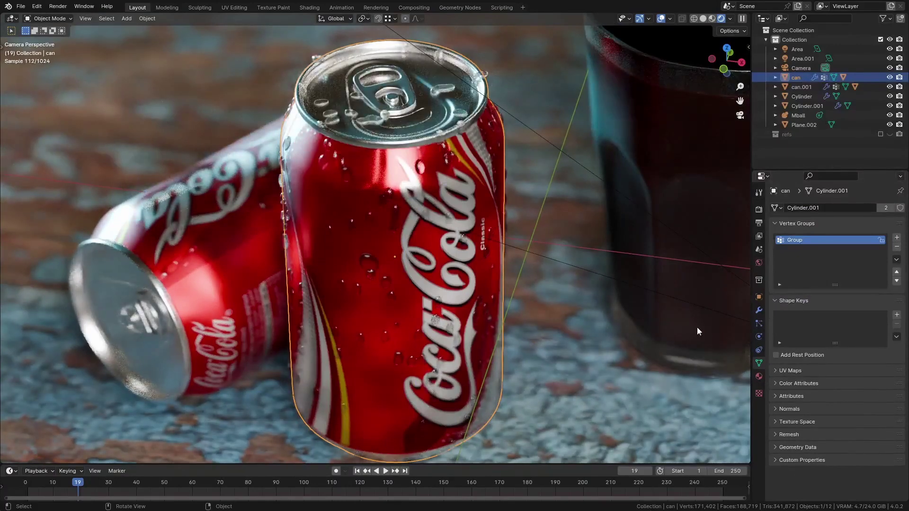
# Step: Set the can's particle density vertex group to Group and view in solid shading
pyautogui.click(759, 323)
pyautogui.scroll(-15, 778, 320)
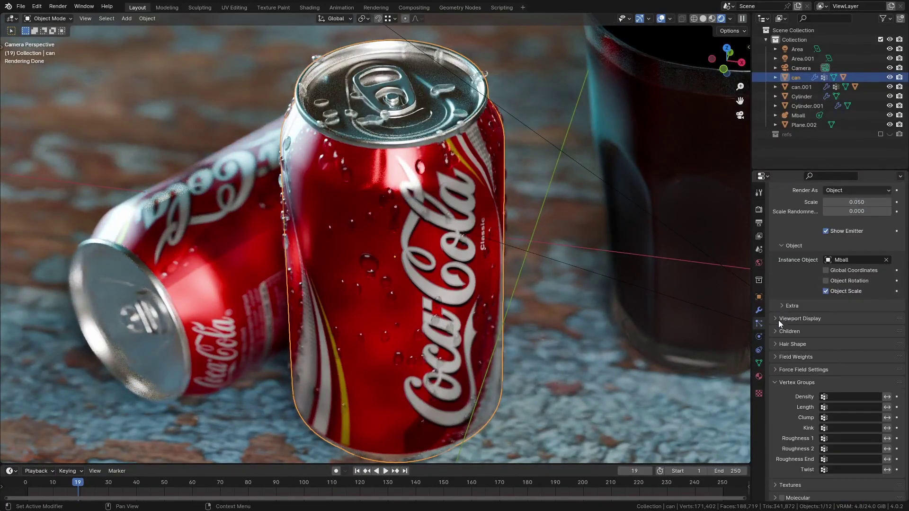
pyautogui.click(845, 379)
pyautogui.click(842, 393)
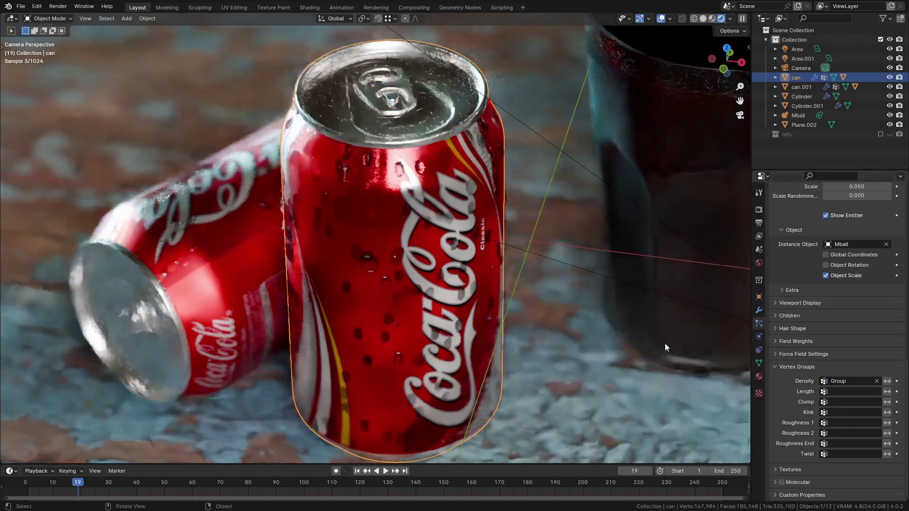
pyautogui.press('z')
pyautogui.click(544, 280)
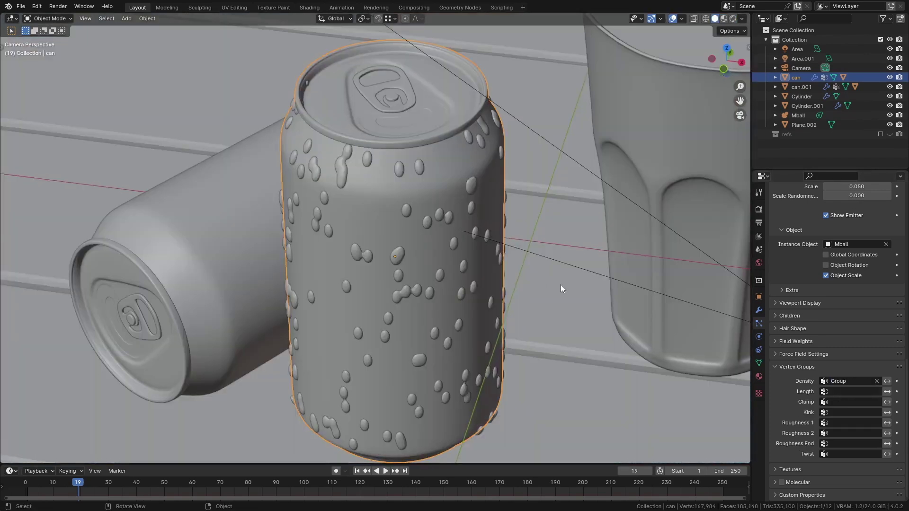
# Step: Raise the can droplets' Scale Randomness, keeping Random Order on
pyautogui.scroll(10, 813, 337)
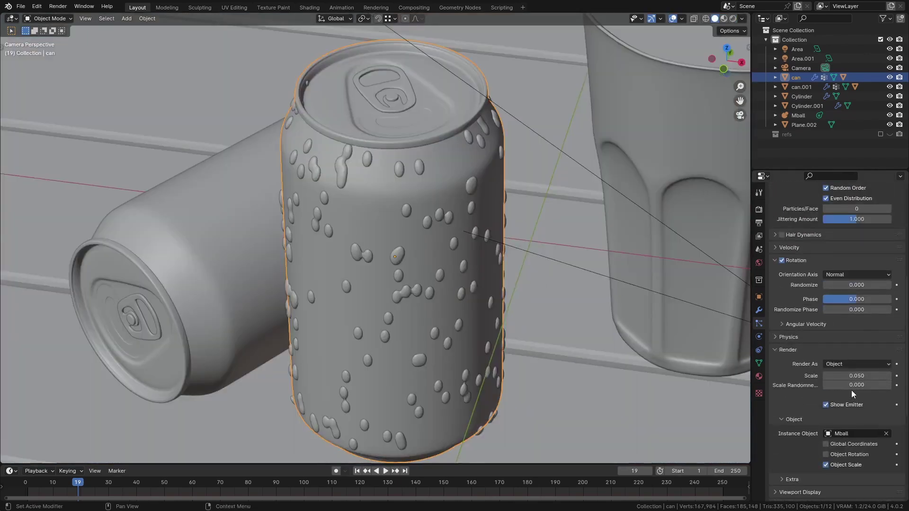
pyautogui.moveTo(847, 384)
pyautogui.mouseDown()
pyautogui.moveTo(885, 384)
pyautogui.moveTo(847, 384)
pyautogui.moveTo(865, 375)
pyautogui.moveTo(853, 385)
pyautogui.moveTo(861, 384)
pyautogui.moveTo(852, 375)
pyautogui.mouseUp()
pyautogui.scroll(5, 840, 358)
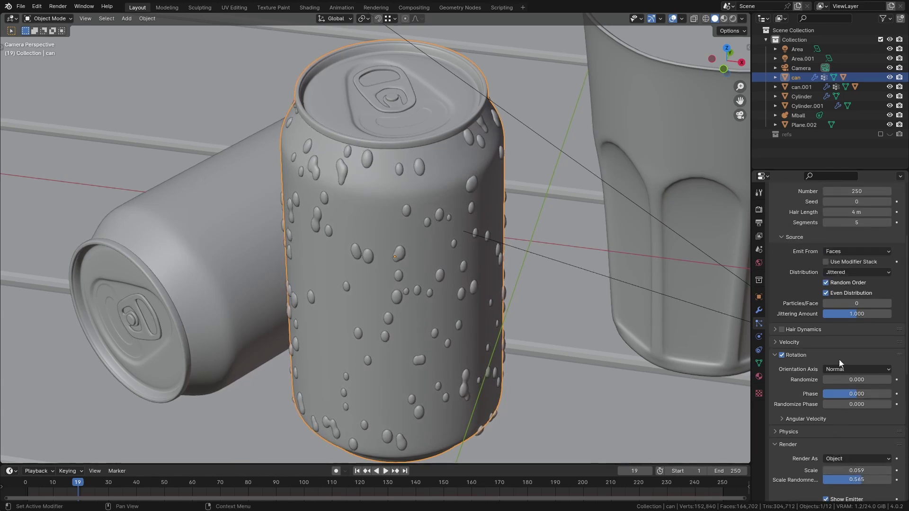
pyautogui.scroll(2, 838, 360)
pyautogui.click(841, 322)
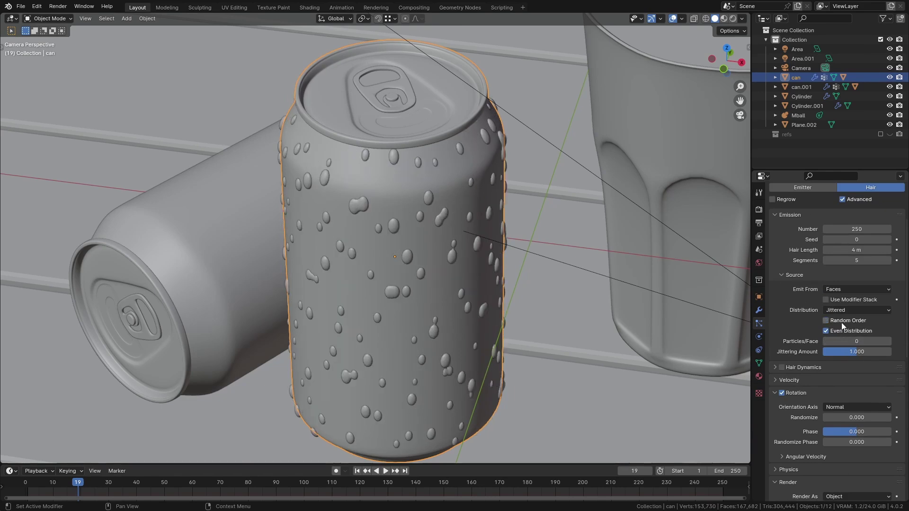
pyautogui.click(842, 321)
# Step: Set droplet Distribution to Random with Use Modifier Stack and Even Distribution enabled
pyautogui.click(845, 307)
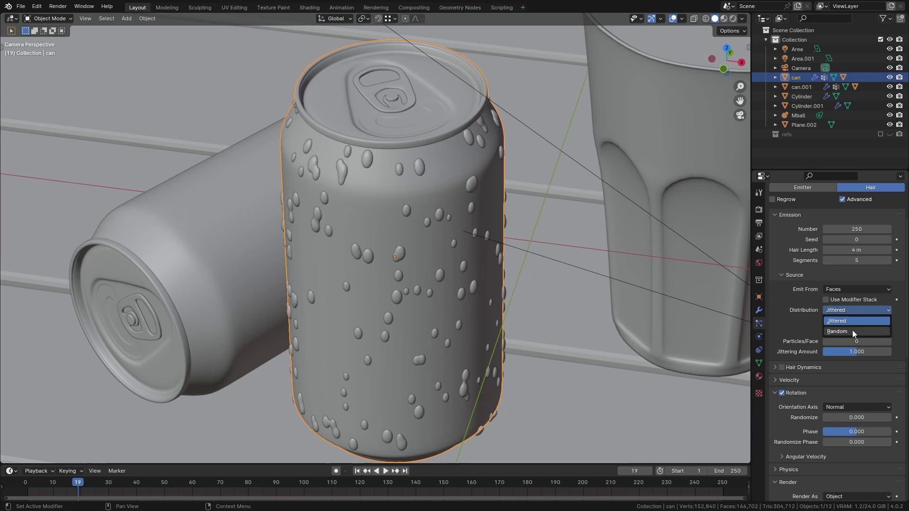
pyautogui.click(852, 331)
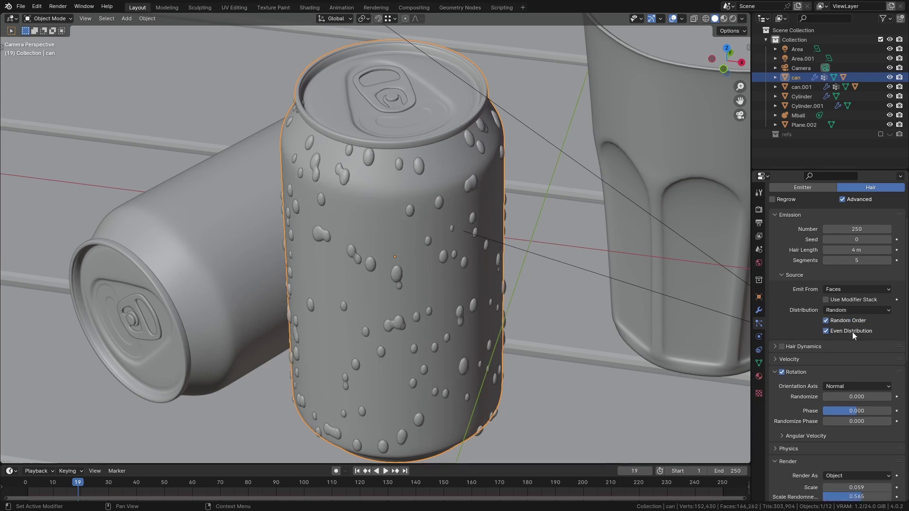
pyautogui.click(845, 299)
pyautogui.click(842, 331)
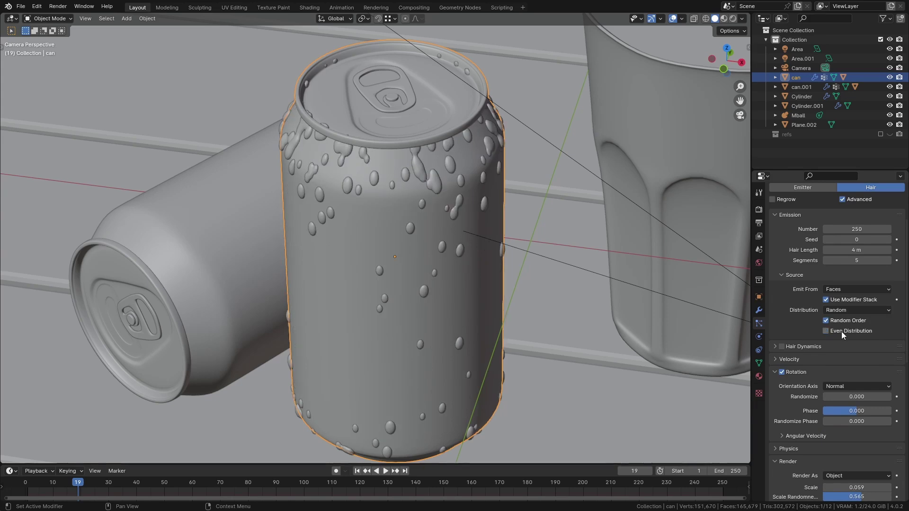
pyautogui.click(842, 331)
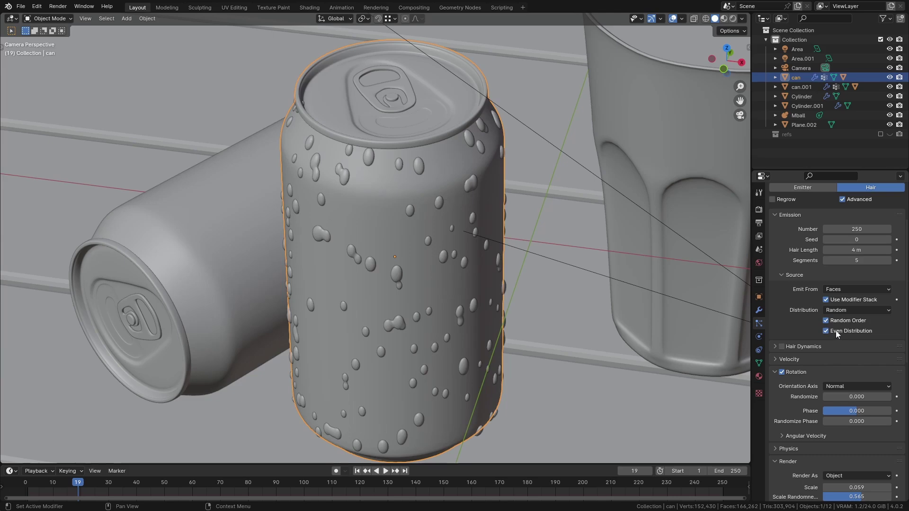
# Step: Leave the camera view and orbit around the cans and glass
pyautogui.press('KP_0')
pyautogui.scroll(4, 371, 266)
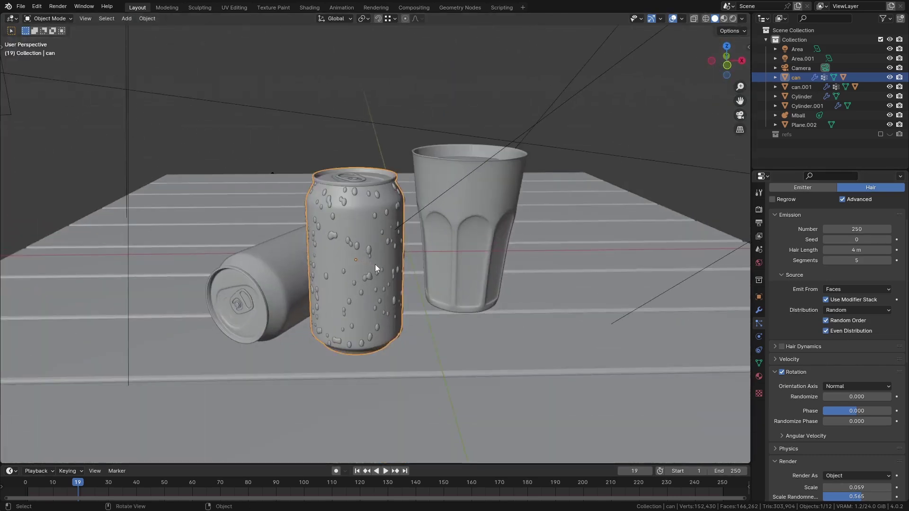
pyautogui.scroll(3, 375, 265)
pyautogui.moveTo(361, 257); pyautogui.dragTo(385, 243, button='middle')
# Step: In front view, add a UV sphere scaled down to 0.1
pyautogui.press('KP_1')
pyautogui.press('Home')
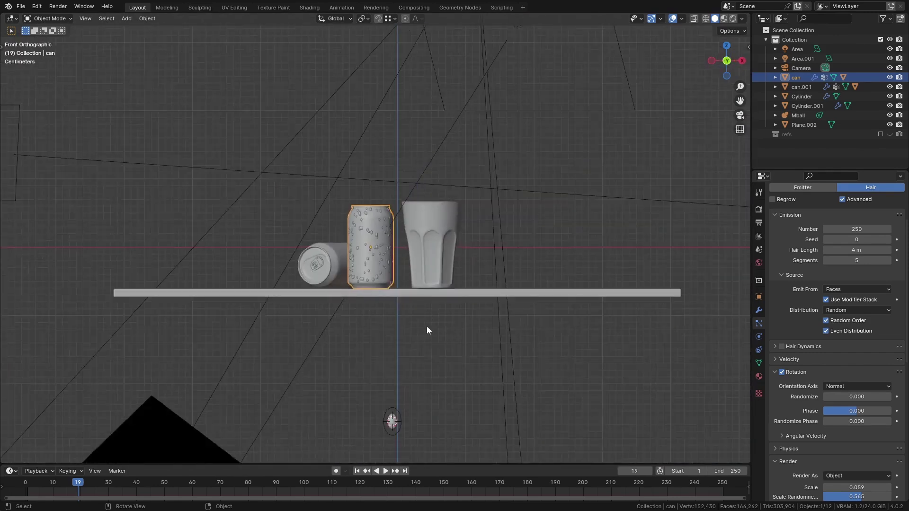
pyautogui.hotkey('shift', 'a')
pyautogui.moveTo(410, 263)
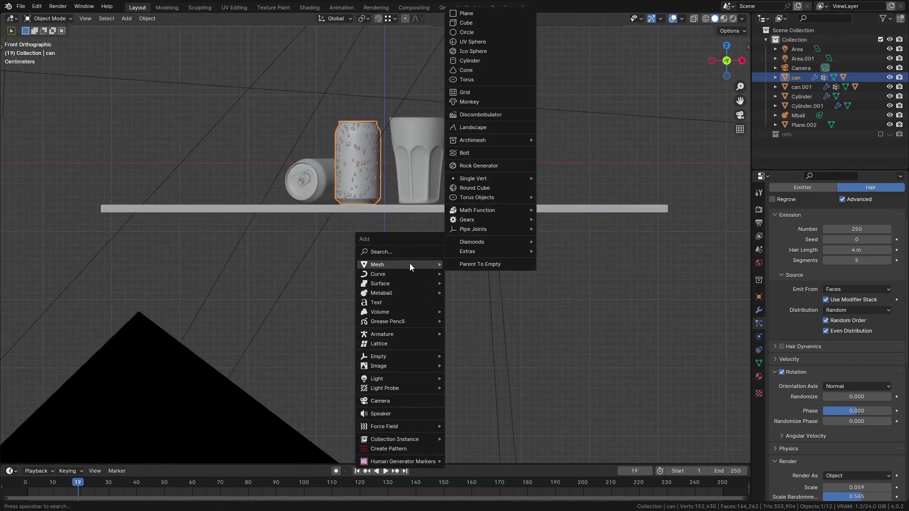
pyautogui.click(496, 41)
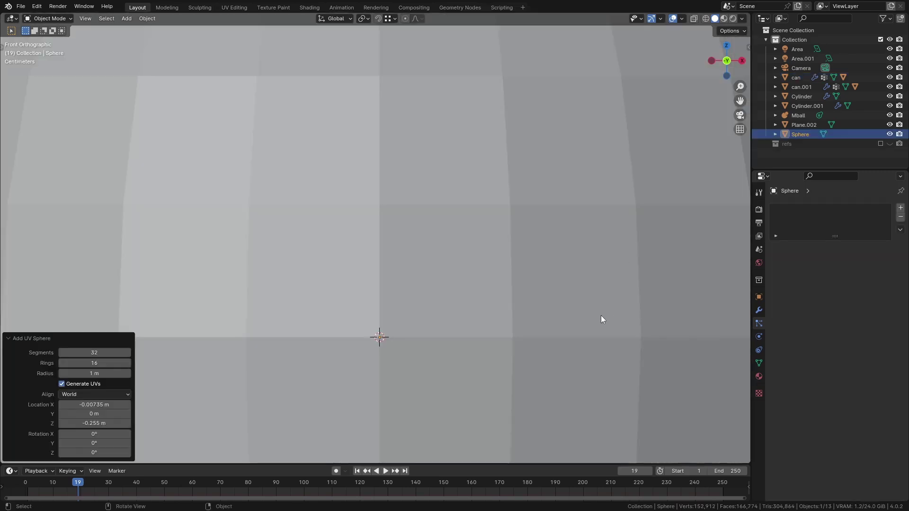
pyautogui.write('s.1')
pyautogui.press('Return')
# Step: Lower the sphere on Z and link the Mball's material to it
pyautogui.press('g')
pyautogui.press('z')
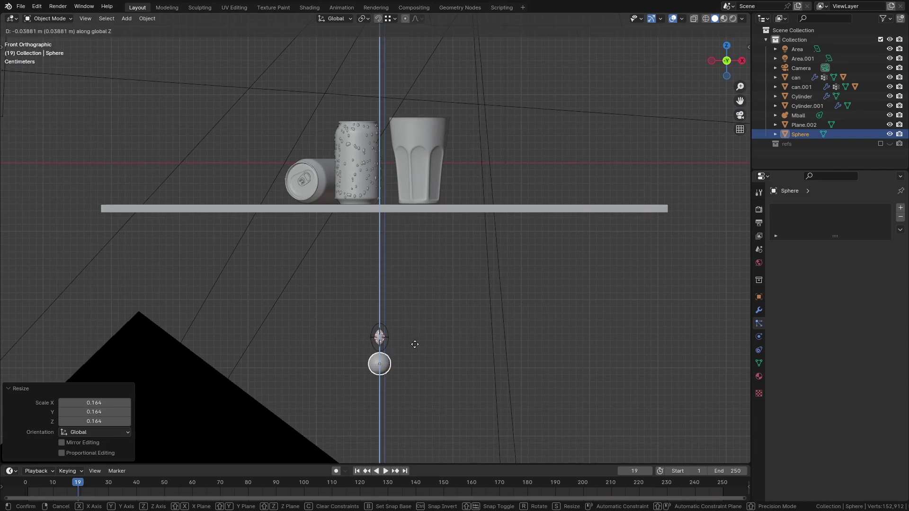
pyautogui.click(413, 339)
pyautogui.scroll(5, 376, 345)
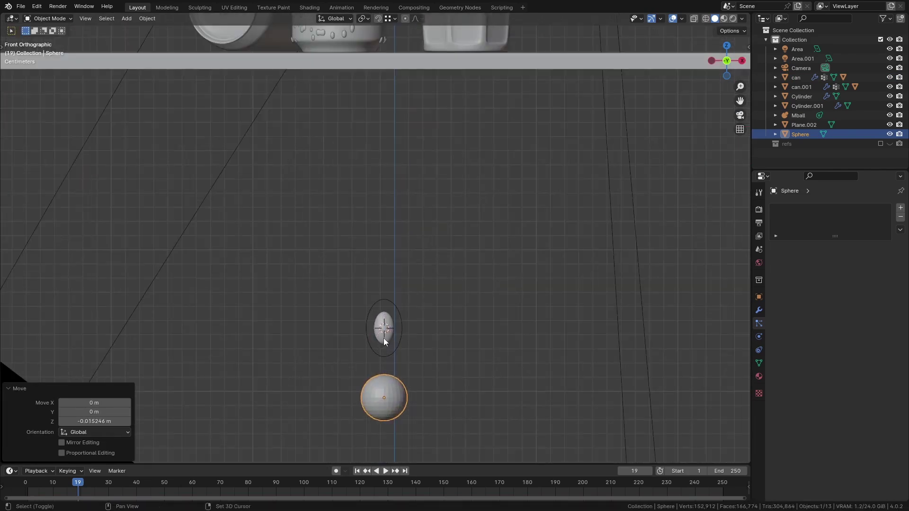
pyautogui.keyDown('shift'); pyautogui.click(383, 338); pyautogui.keyUp('shift')
pyautogui.hotkey('ctrl', 'l')
pyautogui.click(383, 338)
# Step: Select the standing can
pyautogui.scroll(-4, 401, 299)
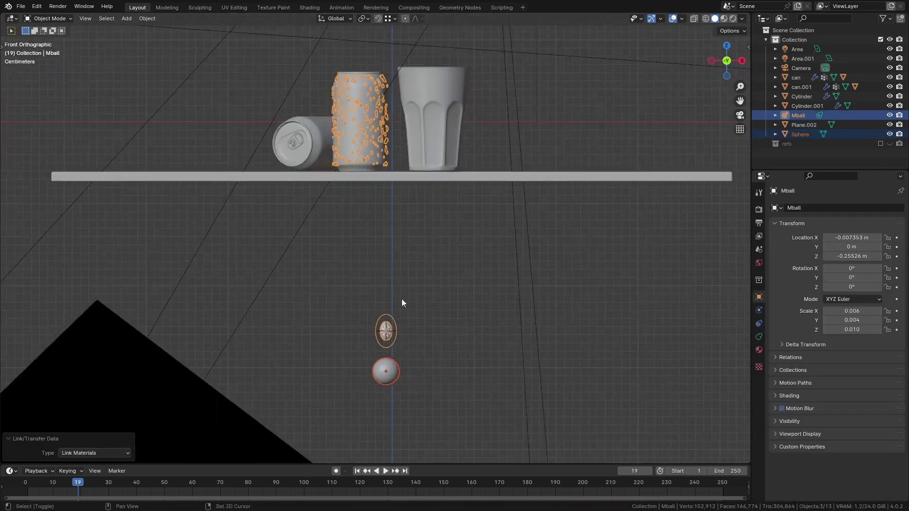
pyautogui.scroll(3, 379, 284)
pyautogui.click(371, 227)
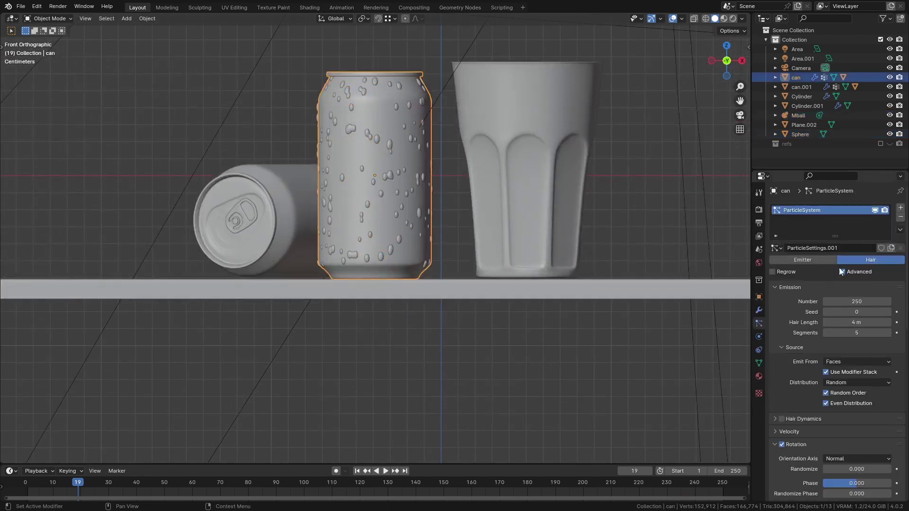
# Step: Add a second Hair particle system on the can rendering Sphere object instances
pyautogui.click(900, 209)
pyautogui.click(865, 260)
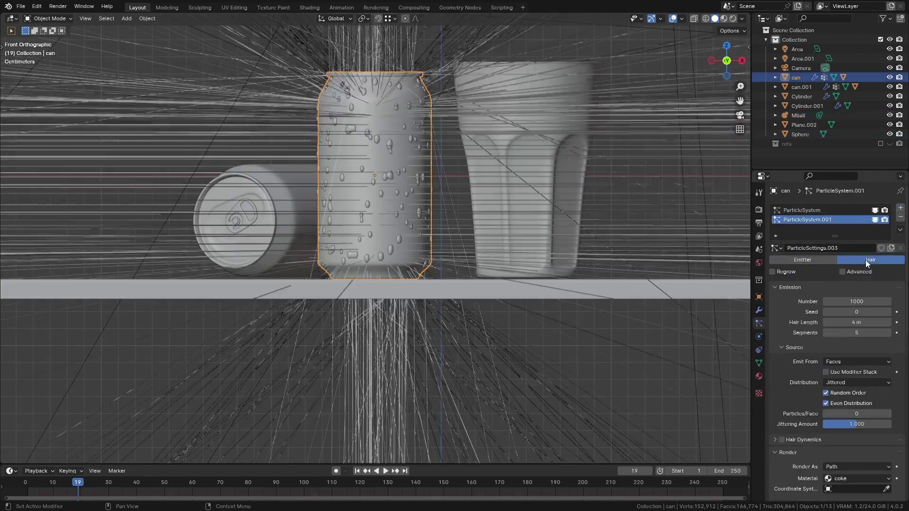
pyautogui.scroll(-5, 795, 307)
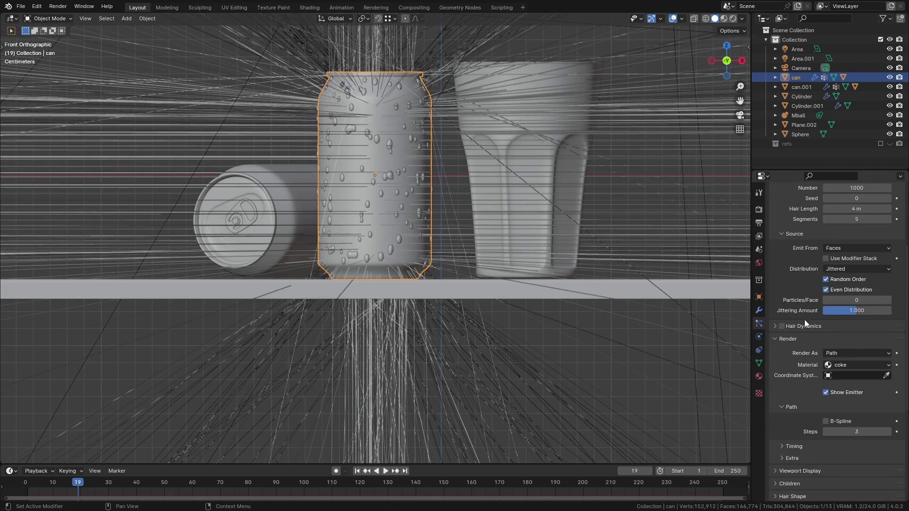
pyautogui.click(851, 358)
pyautogui.click(851, 387)
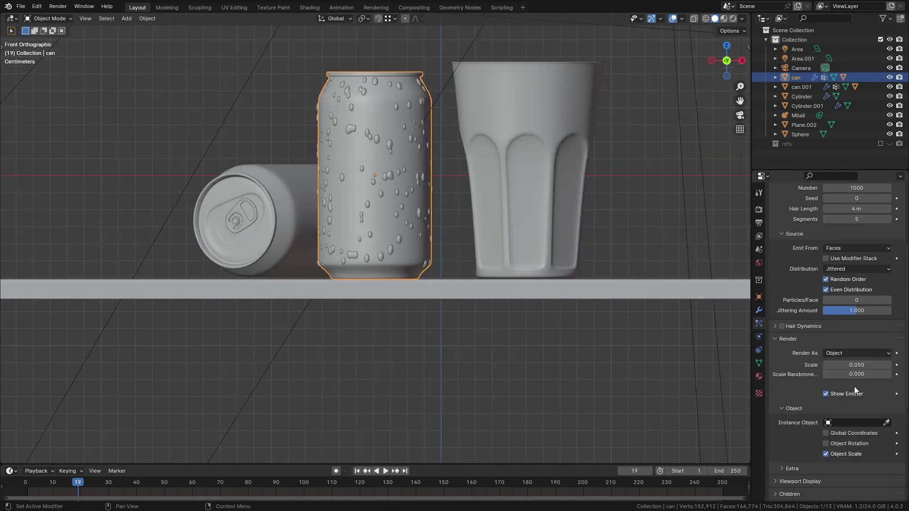
pyautogui.click(849, 423)
pyautogui.write('sh')
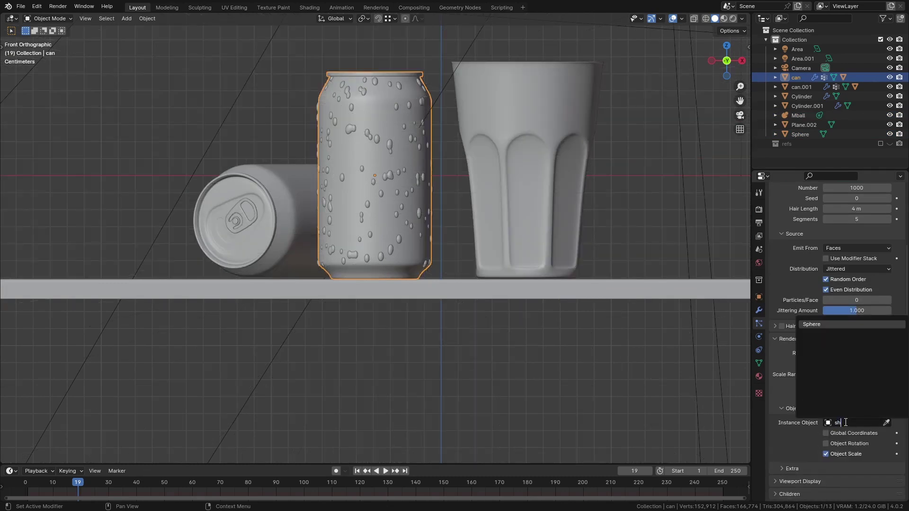
pyautogui.click(821, 325)
# Step: Set distribution to Random, turn Random Order off, and shrink scale to 0.014
pyautogui.scroll(5, 382, 181)
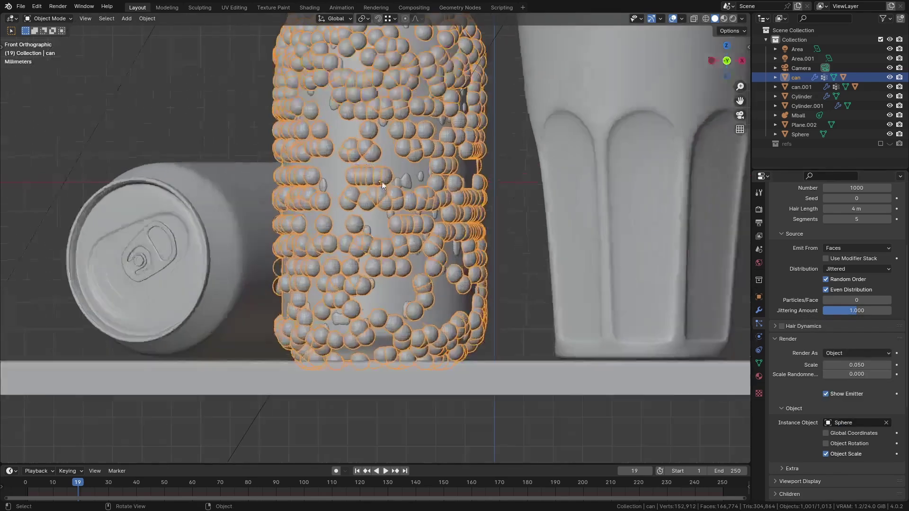
pyautogui.scroll(2, 813, 291)
pyautogui.scroll(2, 813, 291)
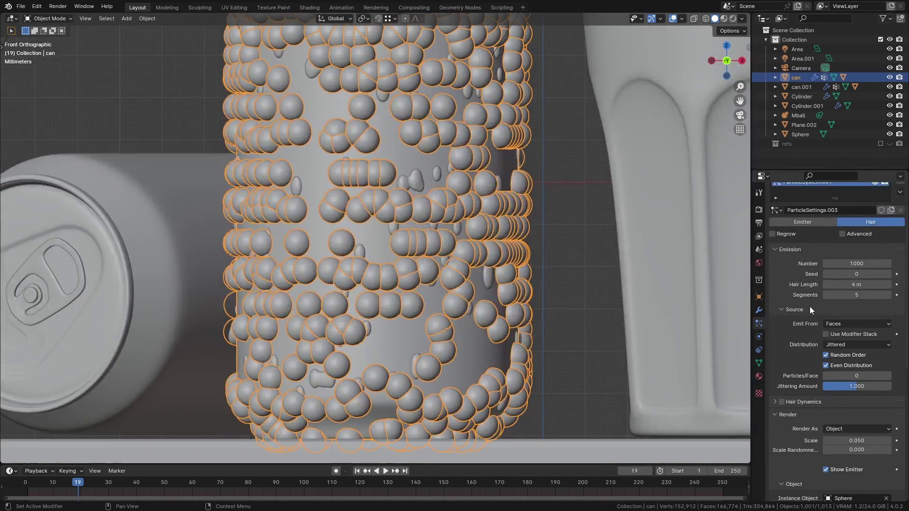
pyautogui.click(847, 344)
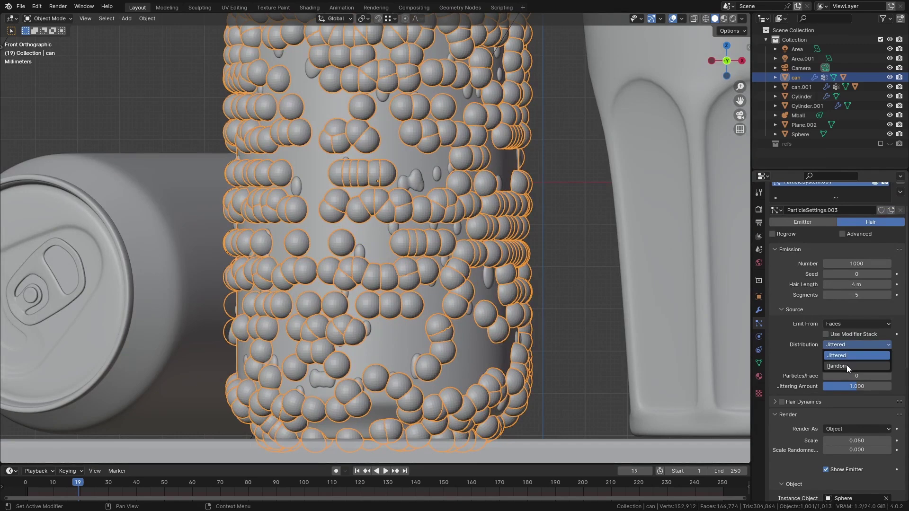
pyautogui.click(847, 365)
pyautogui.click(847, 355)
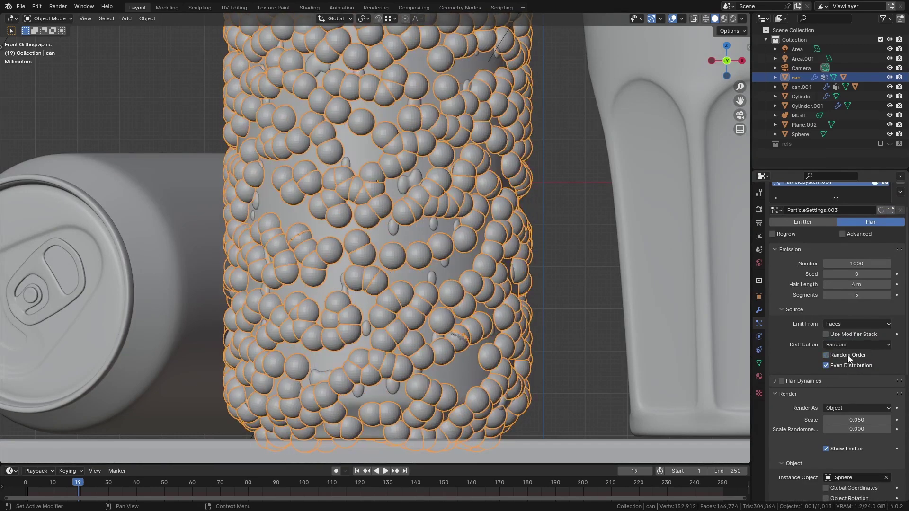
pyautogui.moveTo(856, 420); pyautogui.dragTo(836, 420)
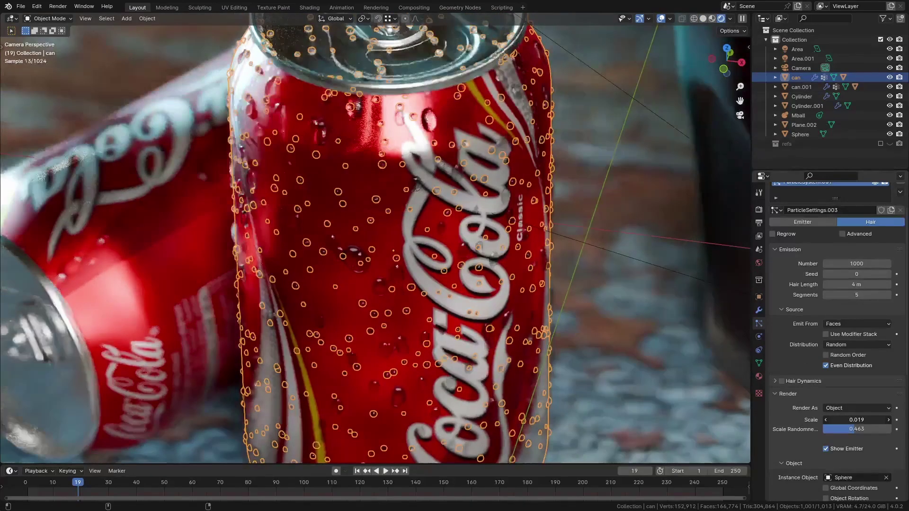
pyautogui.moveTo(856, 419); pyautogui.dragTo(852, 420)
# Step: Set the sphere droplet count to 600 and clear the selection
pyautogui.hotkey('alt', 'a')
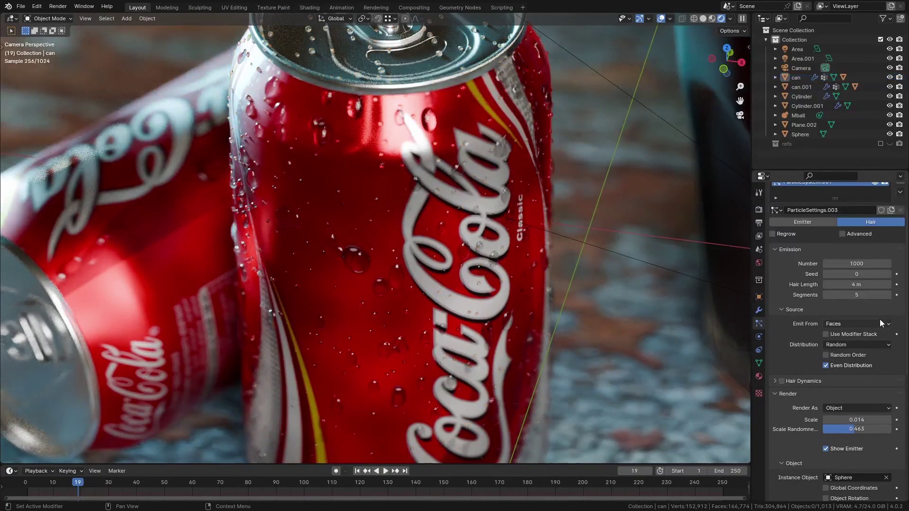
pyautogui.click(844, 264)
pyautogui.write('600')
pyautogui.press('Return')
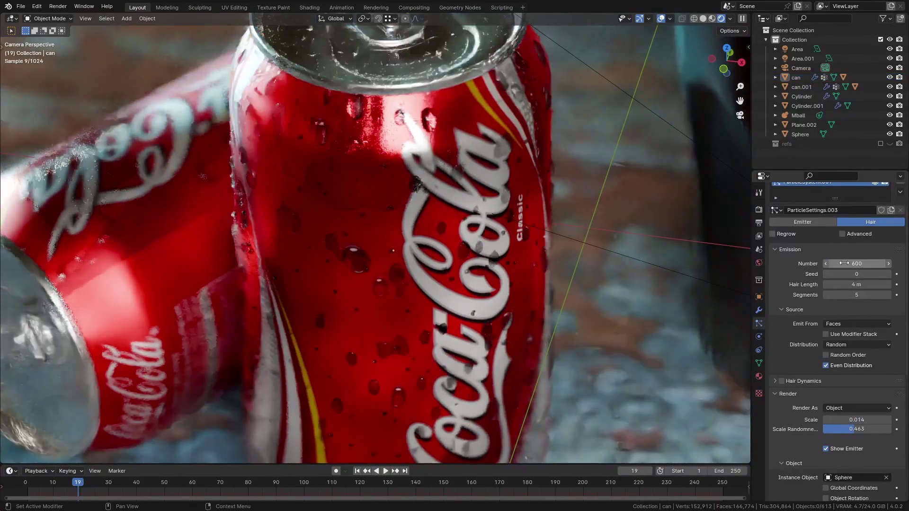
pyautogui.press('a')
pyautogui.press('a')
pyautogui.scroll(-4, 485, 200)
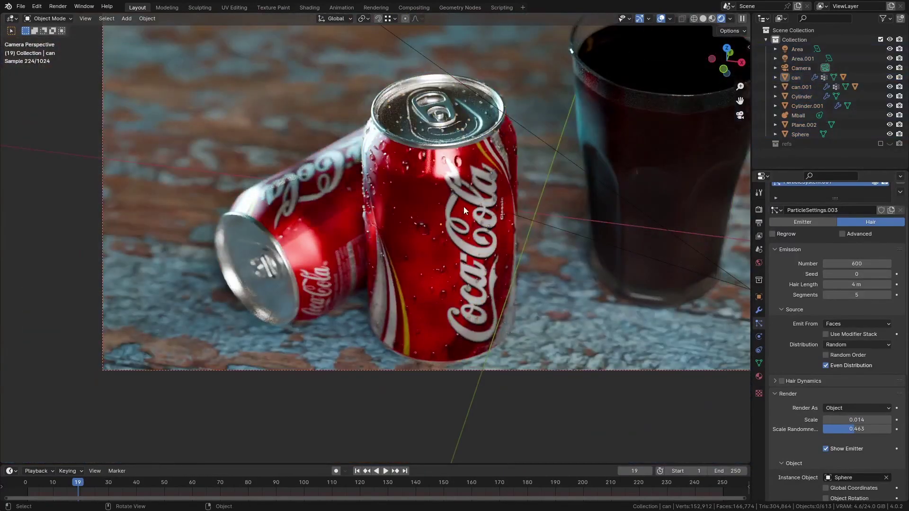
# Step: In solid shading, copy the standing can's droplet modifiers onto the lying can
pyautogui.press('z')
pyautogui.click(509, 208)
pyautogui.click(322, 214)
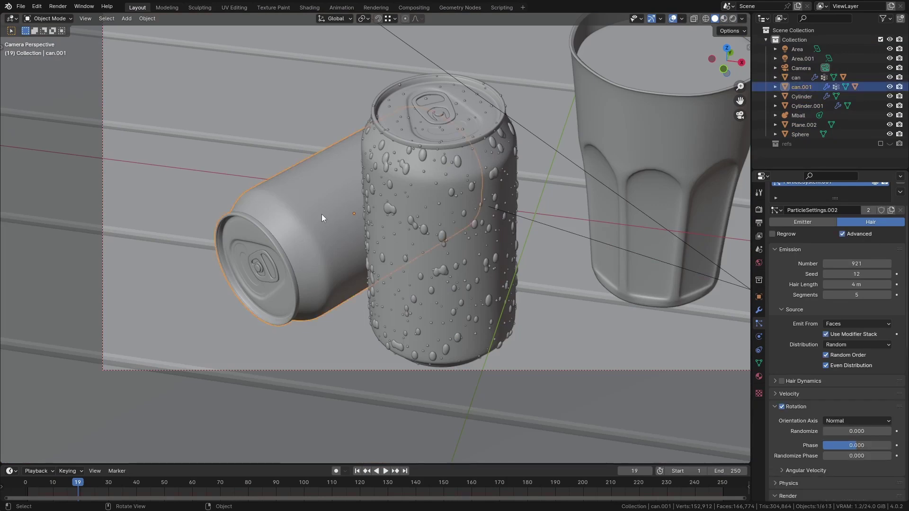
pyautogui.keyDown('shift'); pyautogui.click(445, 264); pyautogui.keyUp('shift')
pyautogui.hotkey('ctrl', 'l')
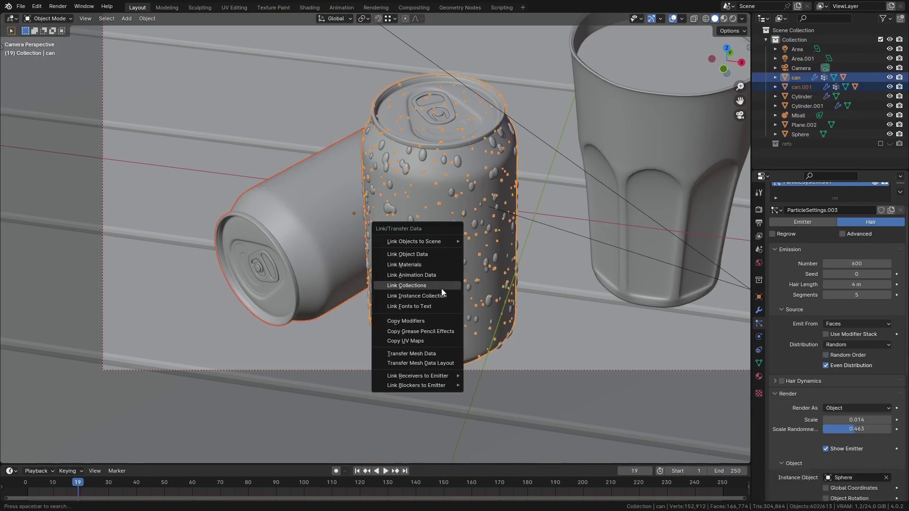
pyautogui.click(432, 320)
# Step: Copy the standing can's droplet modifiers onto the cola glass
pyautogui.hotkey('alt', 'a')
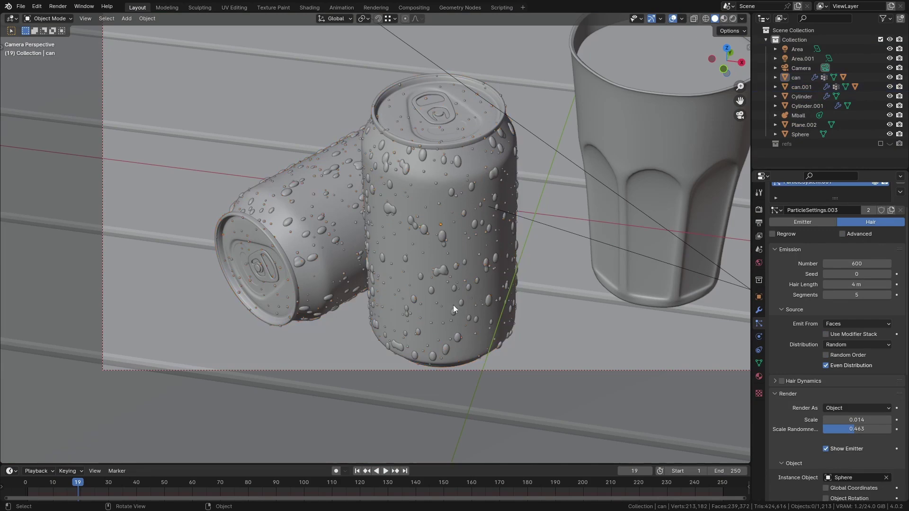
pyautogui.click(642, 181)
pyautogui.keyDown('shift'); pyautogui.click(453, 265); pyautogui.keyUp('shift')
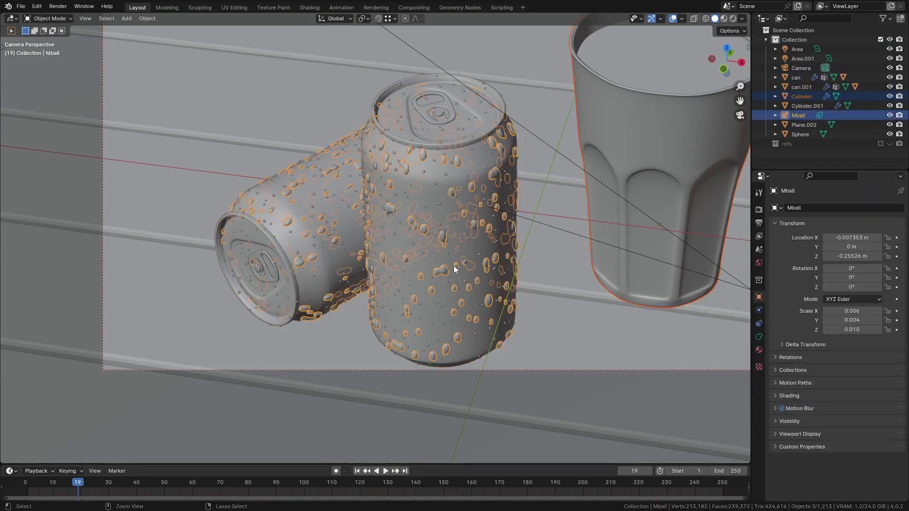
pyautogui.hotkey('ctrl', 'l')
pyautogui.click(453, 265)
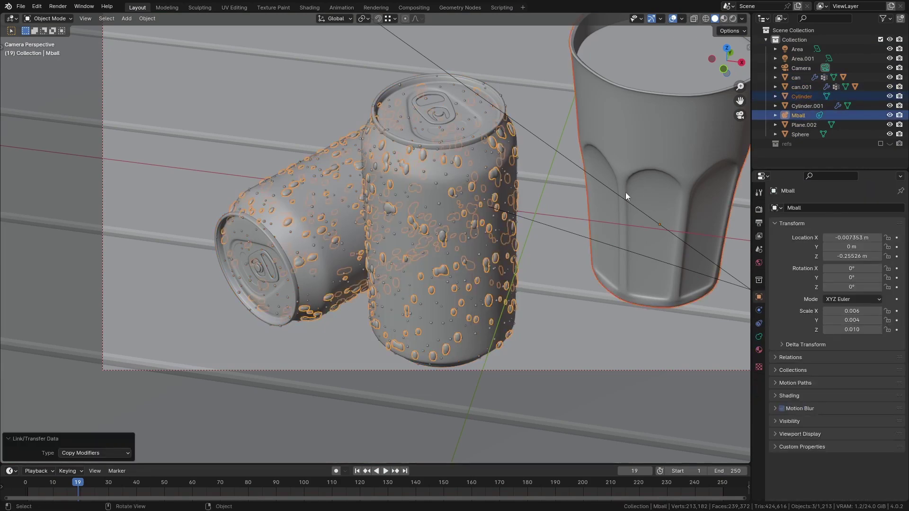
pyautogui.click(639, 170)
pyautogui.keyDown('shift'); pyautogui.click(449, 258); pyautogui.keyUp('shift')
pyautogui.hotkey('ctrl', 'l')
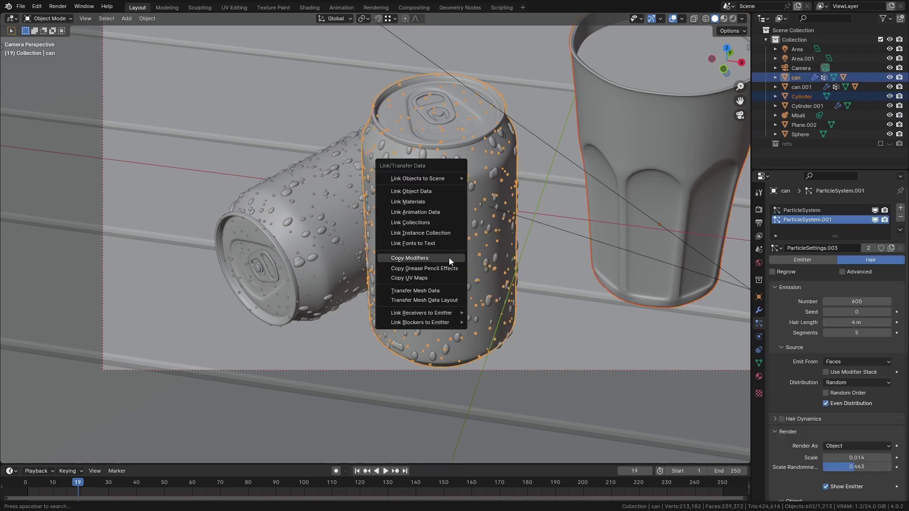
pyautogui.click(449, 257)
# Step: Preview the scene in Rendered shading from the camera view
pyautogui.keyDown('shift'); pyautogui.moveTo(507, 241); pyautogui.dragTo(400, 273, button='middle'); pyautogui.keyUp('shift')
pyautogui.hotkey('alt', 'a')
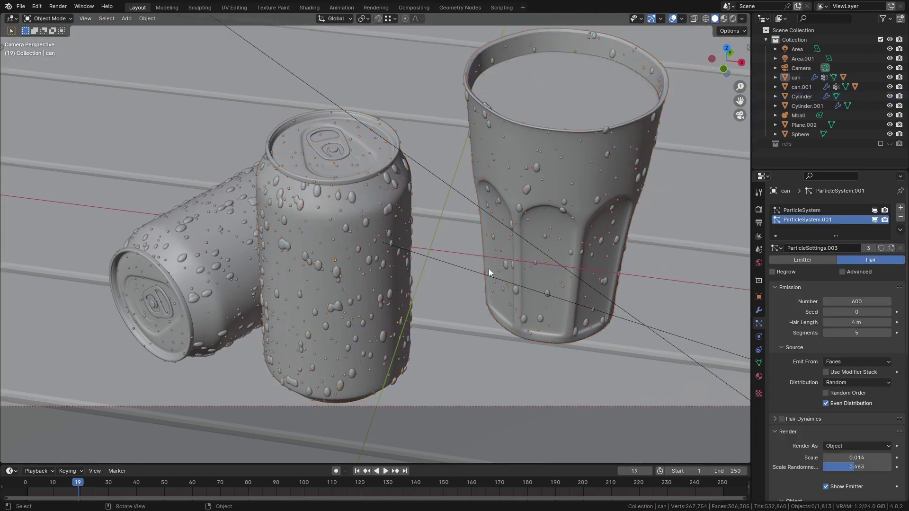
pyautogui.moveTo(488, 268); pyautogui.dragTo(496, 248, button='middle')
pyautogui.scroll(6, 434, 232)
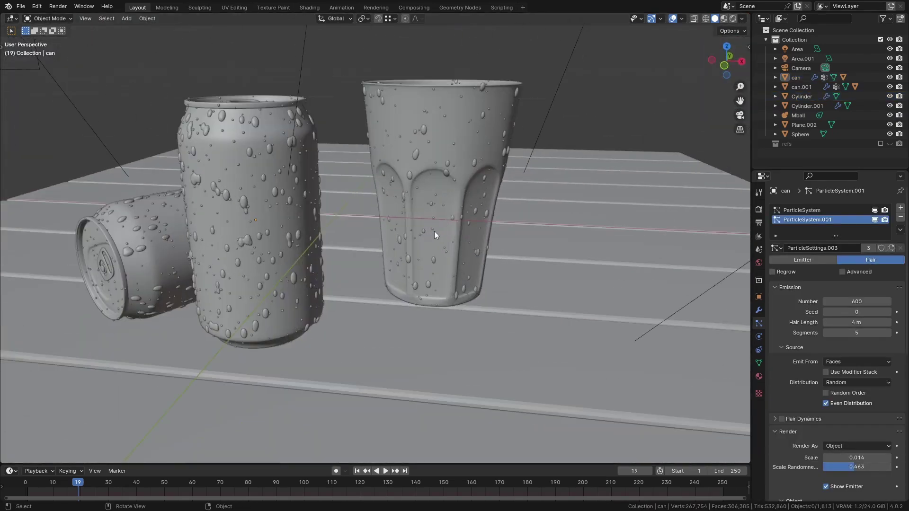
pyautogui.press('z')
pyautogui.click(444, 182)
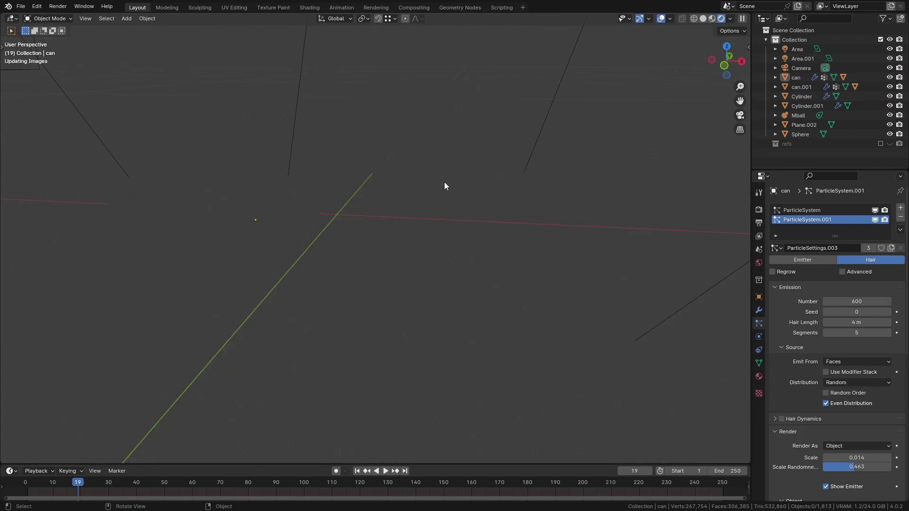
pyautogui.press('KP_0')
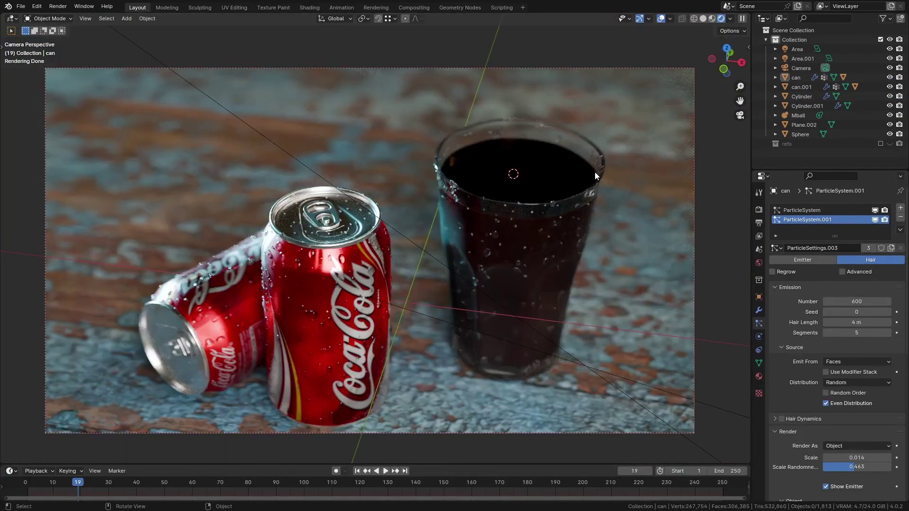
# Step: Add a cube and lift it on Z above the glass
pyautogui.press('z')
pyautogui.click(637, 170)
pyautogui.hotkey('shift', 'a')
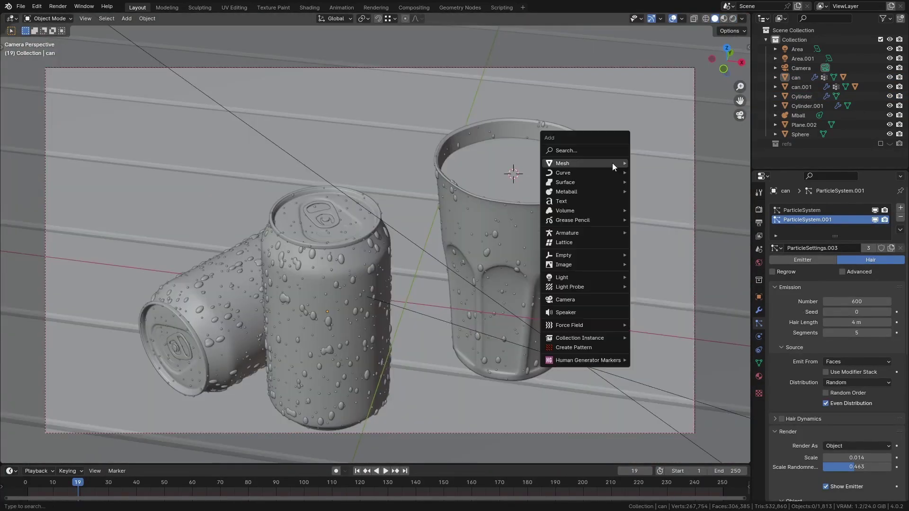
pyautogui.moveTo(612, 163)
pyautogui.click(651, 172)
pyautogui.press('g')
pyautogui.press('z')
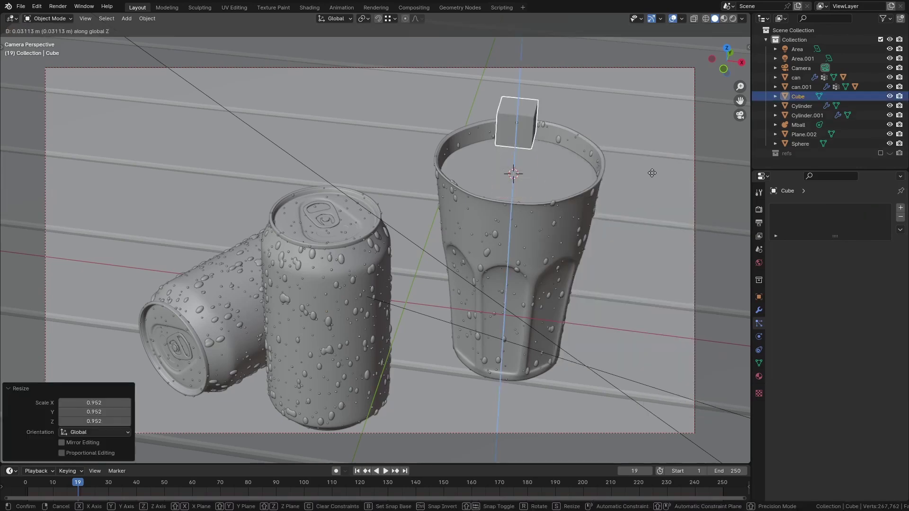
pyautogui.click(586, 161)
pyautogui.press('KP_Decimal')
# Step: Bevel the cube's edges with three segments
pyautogui.press('Tab')
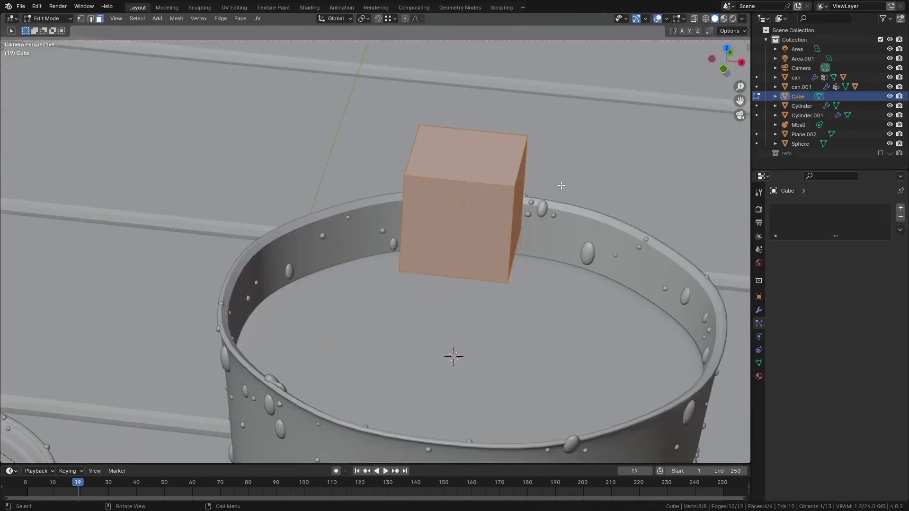
pyautogui.hotkey('ctrl', 'b')
pyautogui.scroll(2, 568, 182)
pyautogui.click(574, 178)
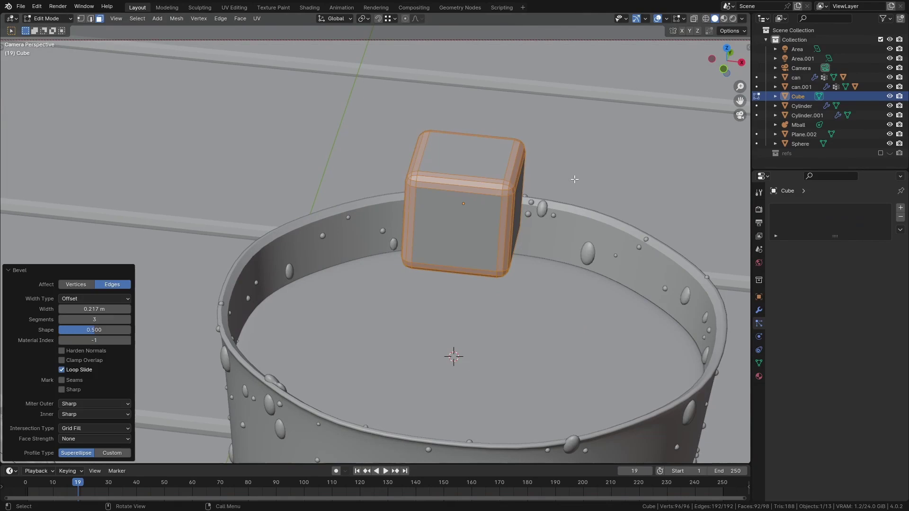
pyautogui.press('Tab')
# Step: Add a Remesh modifier to the cube and check its mesh density
pyautogui.click(759, 310)
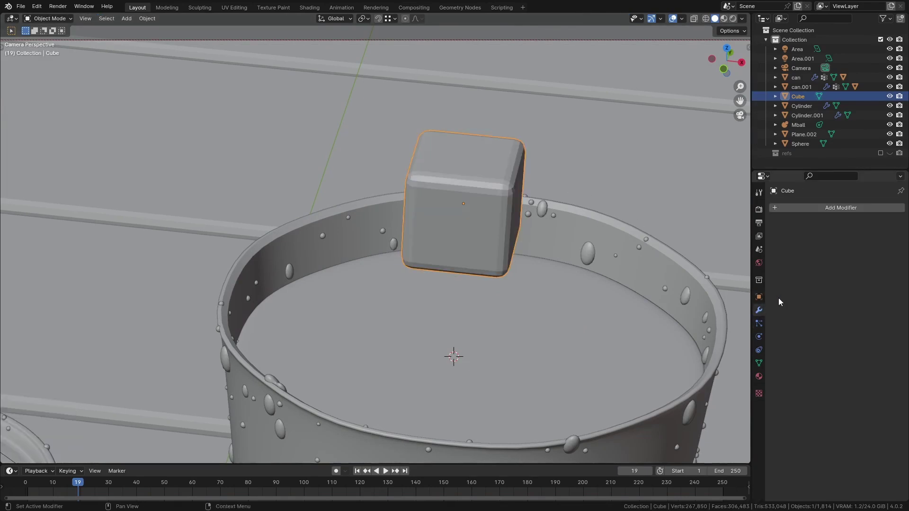
pyautogui.click(822, 207)
pyautogui.write('re')
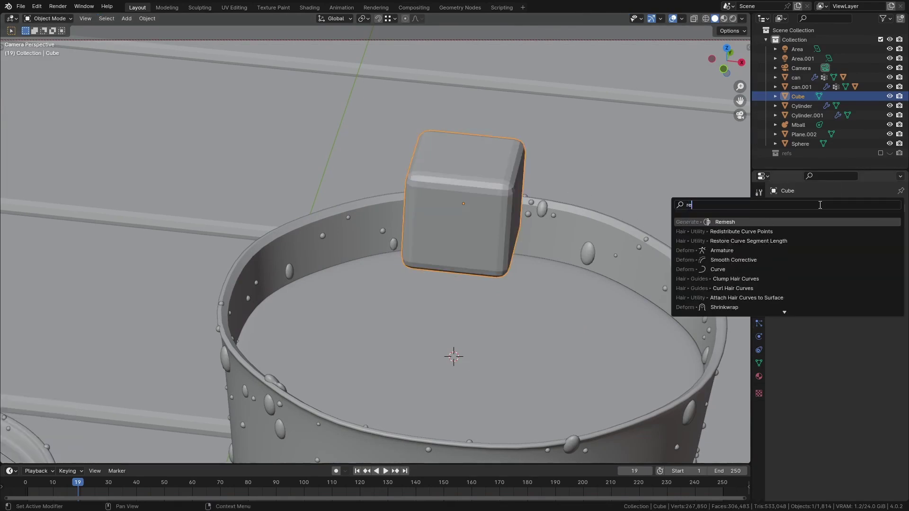
pyautogui.press('Return')
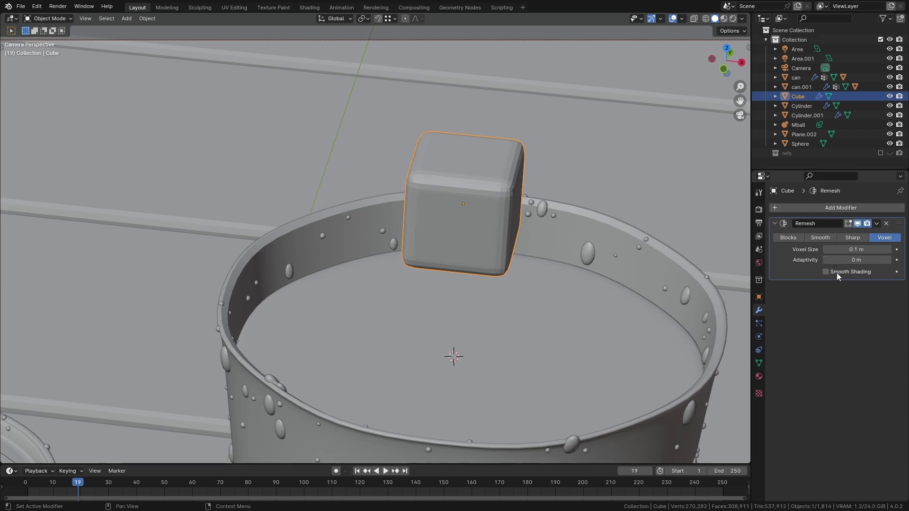
pyautogui.press('z')
pyautogui.click(496, 217)
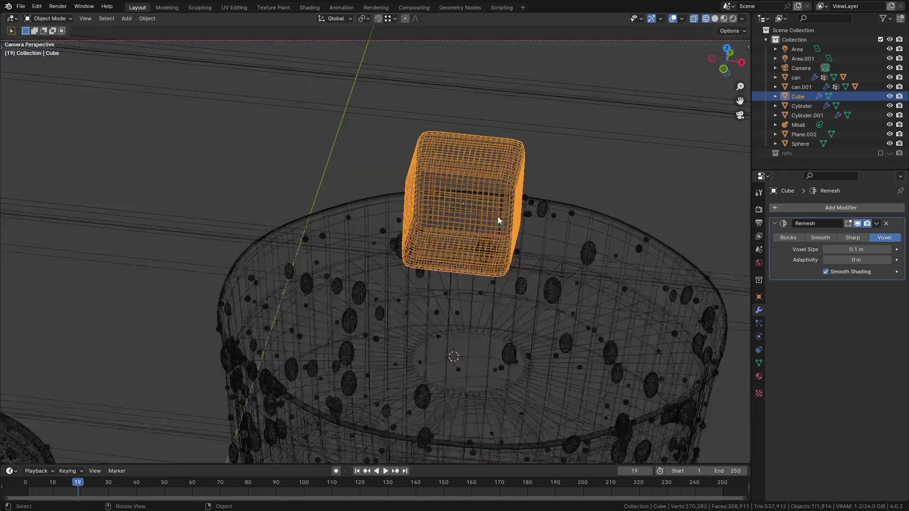
pyautogui.scroll(4, 496, 213)
pyautogui.press('z')
pyautogui.click(546, 213)
# Step: Add a Displace modifier with an enlarged Clouds texture at 0.23 strength
pyautogui.click(805, 211)
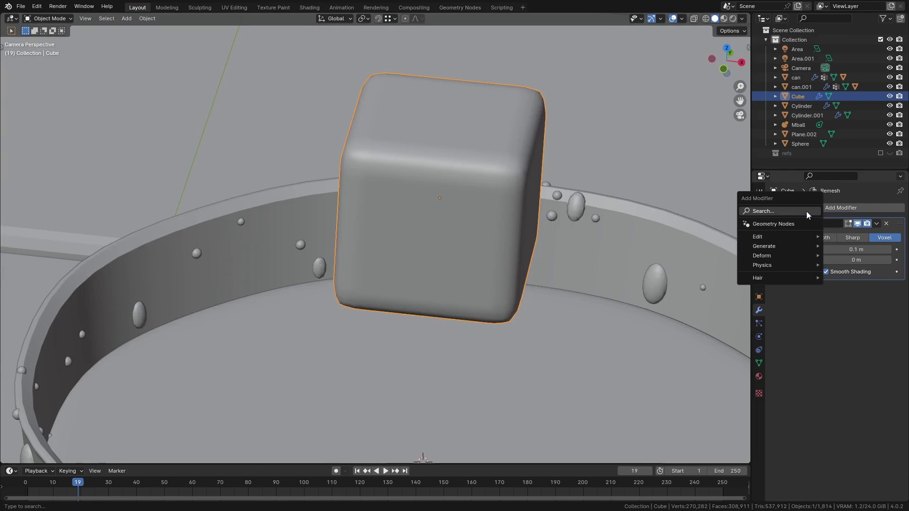
pyautogui.write('disp')
pyautogui.press('Return')
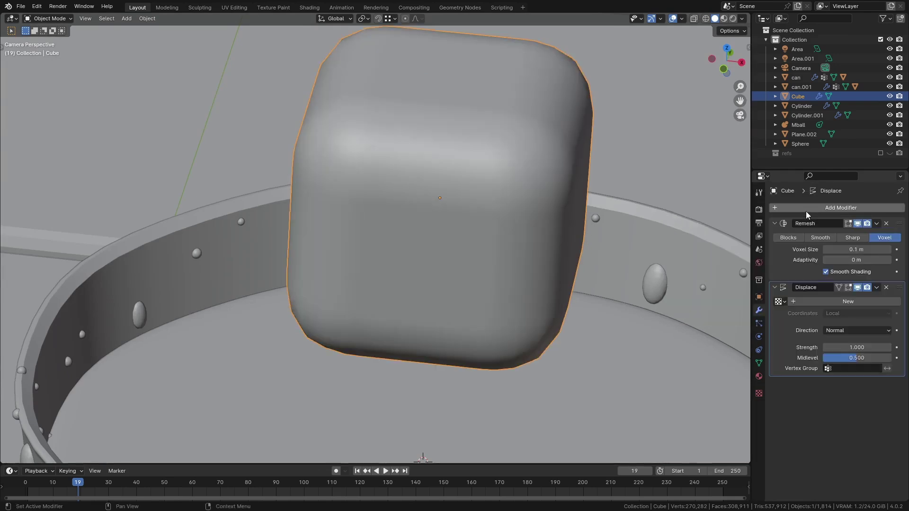
pyautogui.click(886, 302)
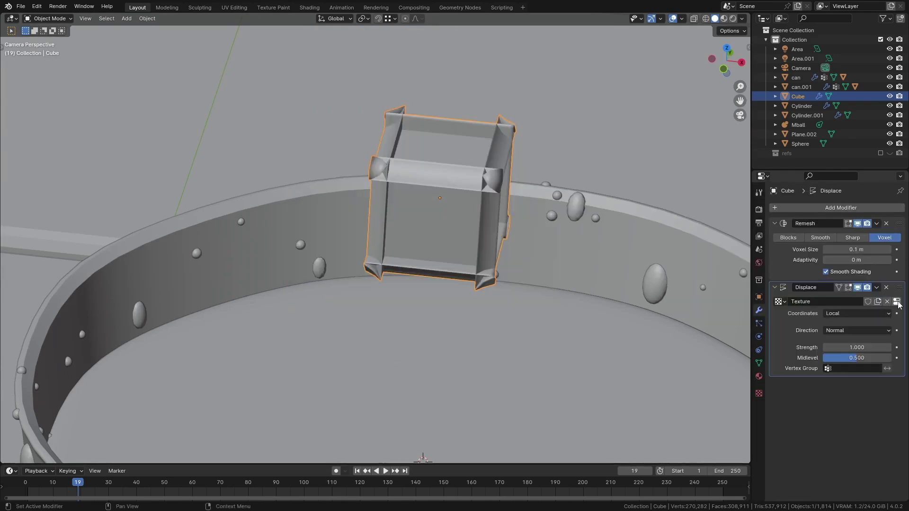
pyautogui.click(896, 302)
pyautogui.click(841, 236)
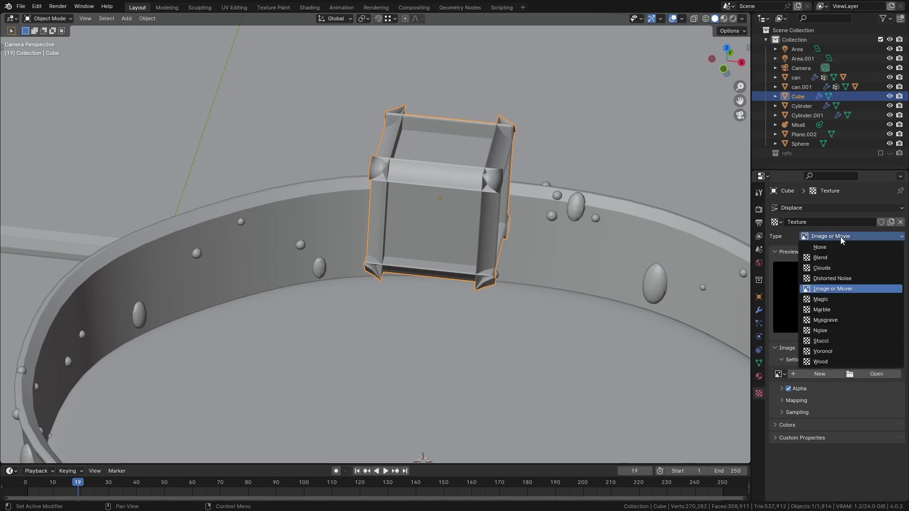
pyautogui.click(833, 267)
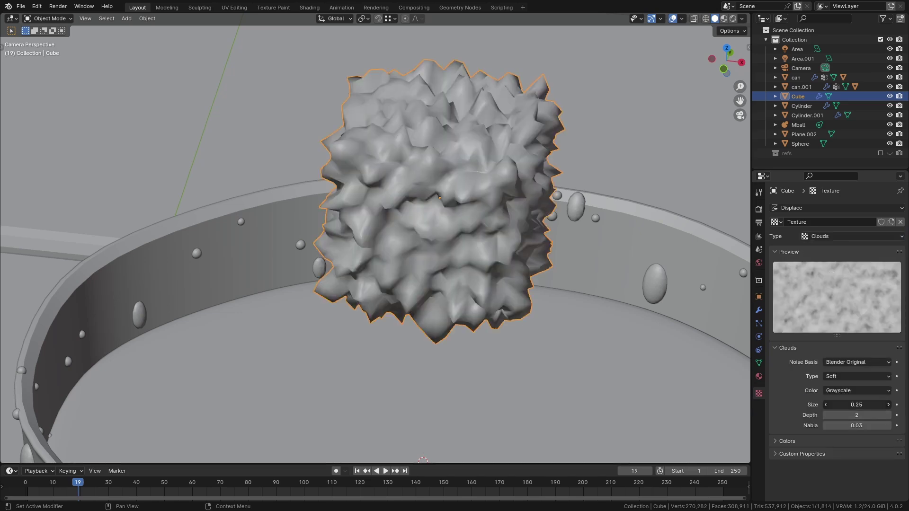
pyautogui.moveTo(851, 405); pyautogui.dragTo(904, 404)
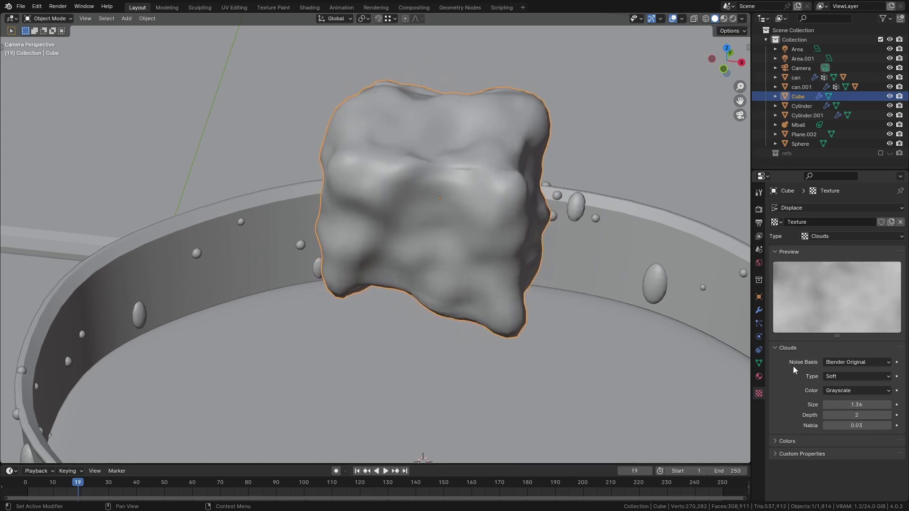
pyautogui.click(759, 311)
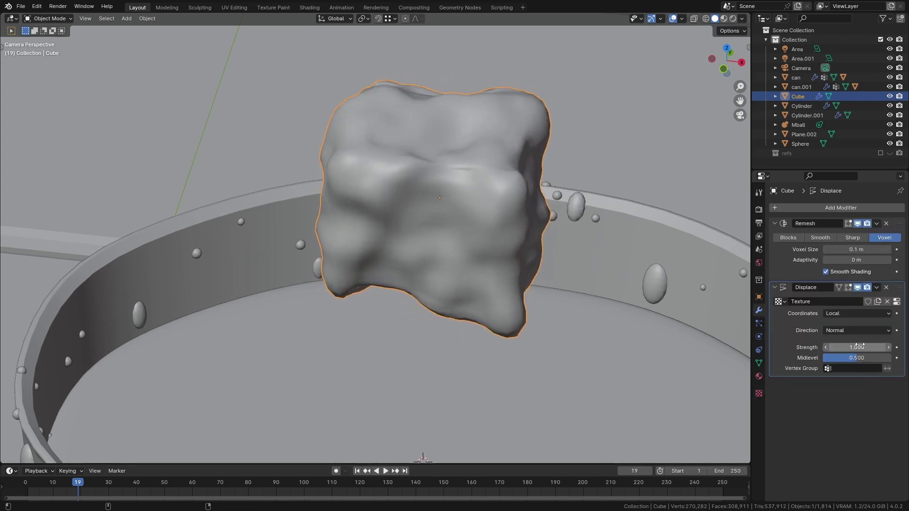
pyautogui.moveTo(859, 348); pyautogui.dragTo(817, 348)
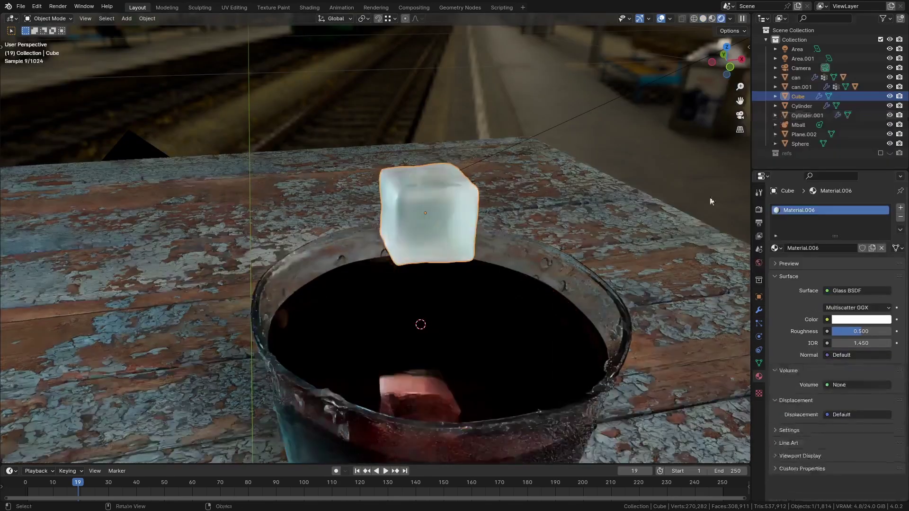
# Step: Sink the ice cubes down into the cola and return to camera view
pyautogui.moveTo(530, 208); pyautogui.dragTo(544, 208, button='middle')
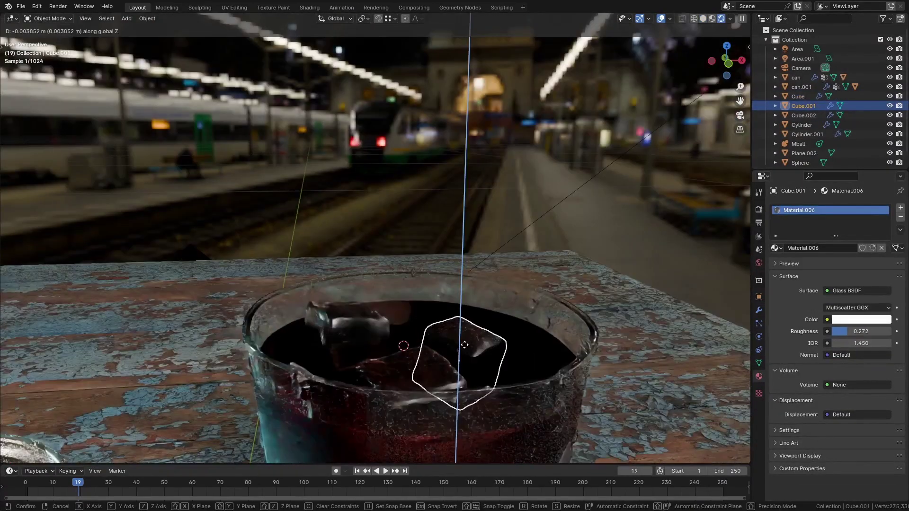
pyautogui.click(451, 353)
pyautogui.click(419, 364)
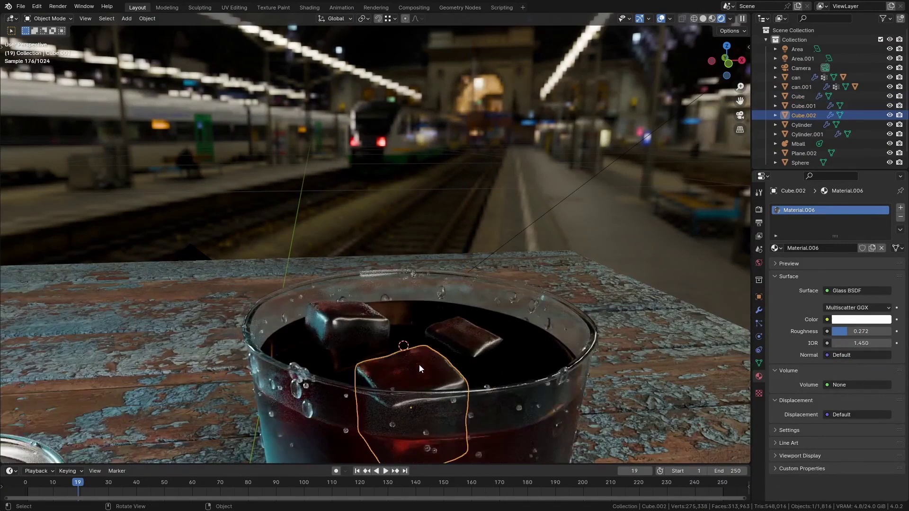
pyautogui.keyDown('shift'); pyautogui.click(381, 348); pyautogui.keyUp('shift')
pyautogui.press('g')
pyautogui.press('z')
pyautogui.click(447, 345)
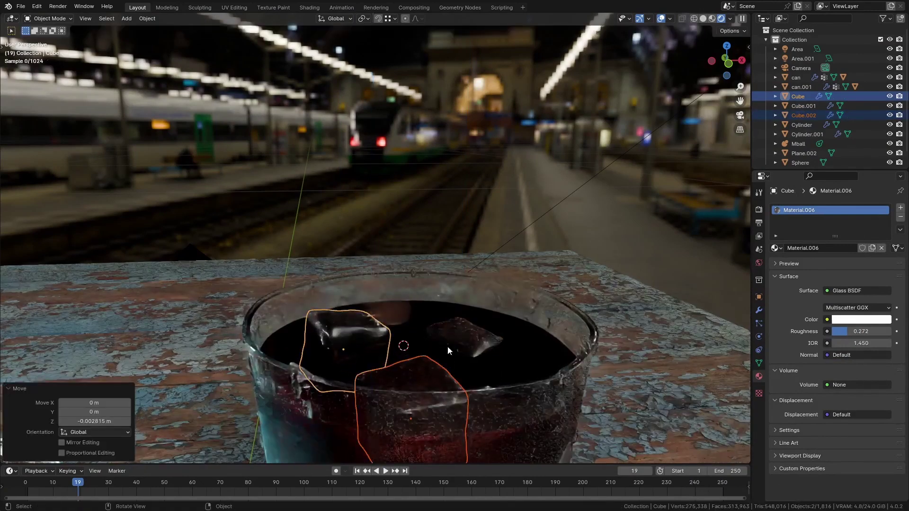
pyautogui.hotkey('alt', 'a')
pyautogui.press('KP_0')
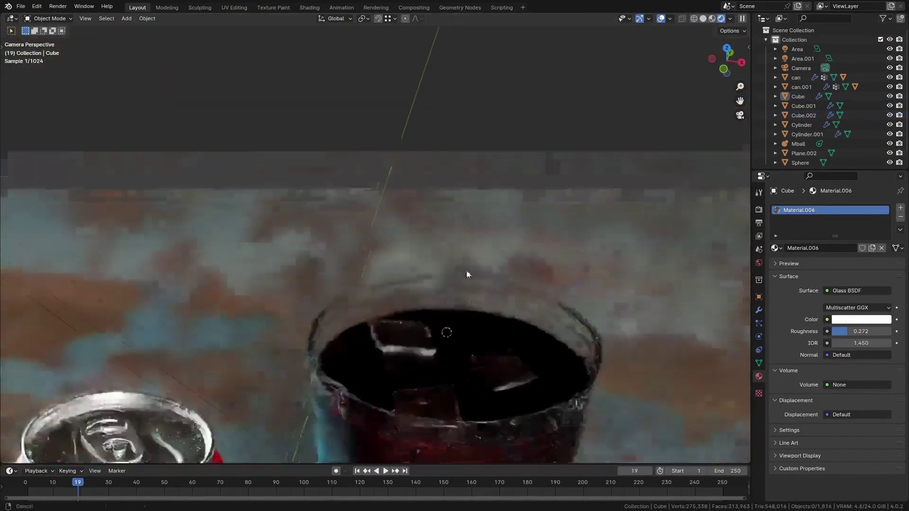
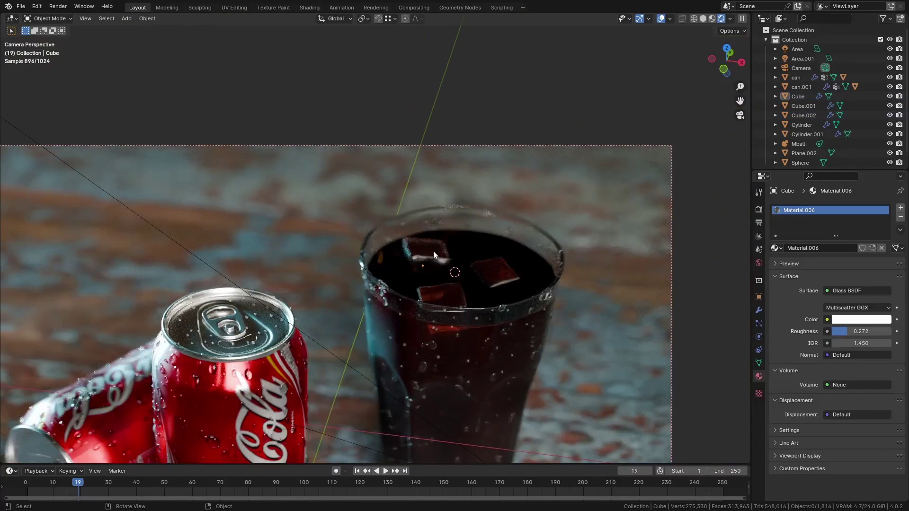
# Step: Tilt the ice cube named Cube about -57° and lift it slightly along Z
pyautogui.click(434, 256)
pyautogui.press('r')
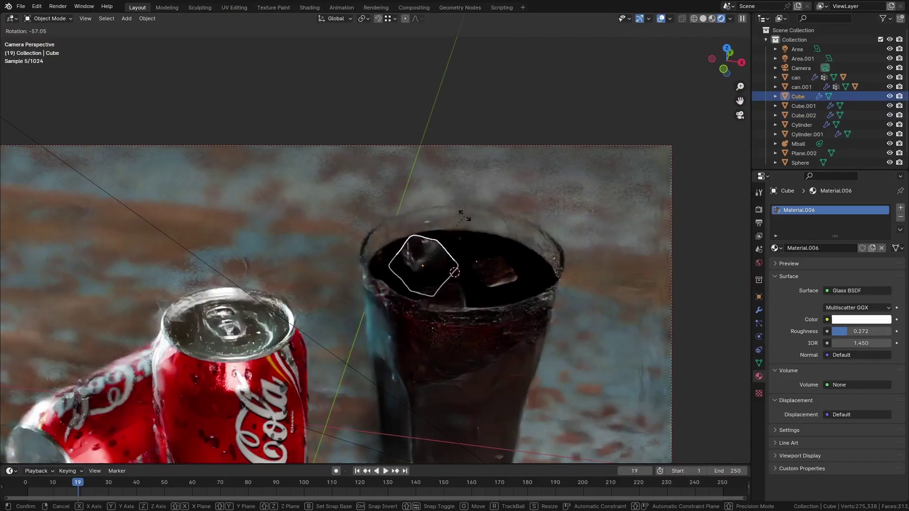
pyautogui.click(470, 224)
pyautogui.press('g')
pyautogui.press('z')
pyautogui.click(468, 225)
pyautogui.hotkey('alt', 'a')
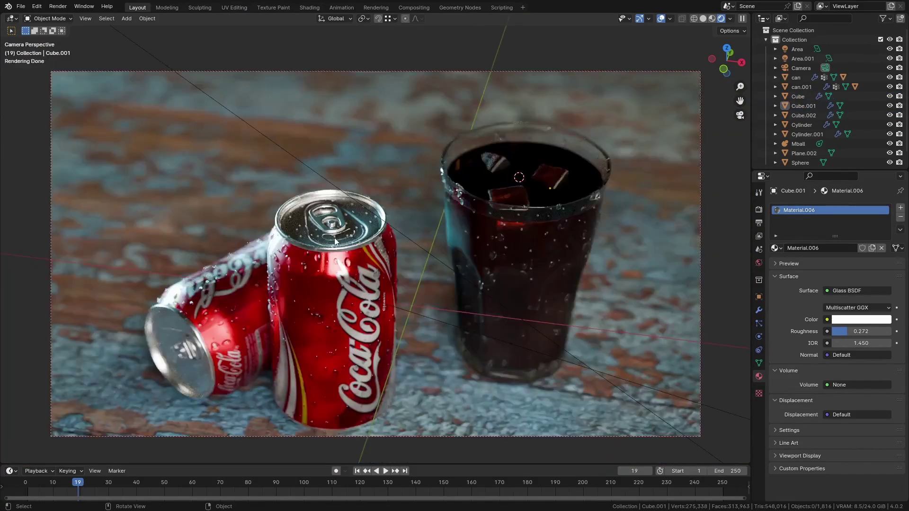
# Step: Move both area lights into a new collection named 'Lights'
pyautogui.moveTo(335, 237); pyautogui.dragTo(342, 241, button='middle')
pyautogui.scroll(-7, 338, 242)
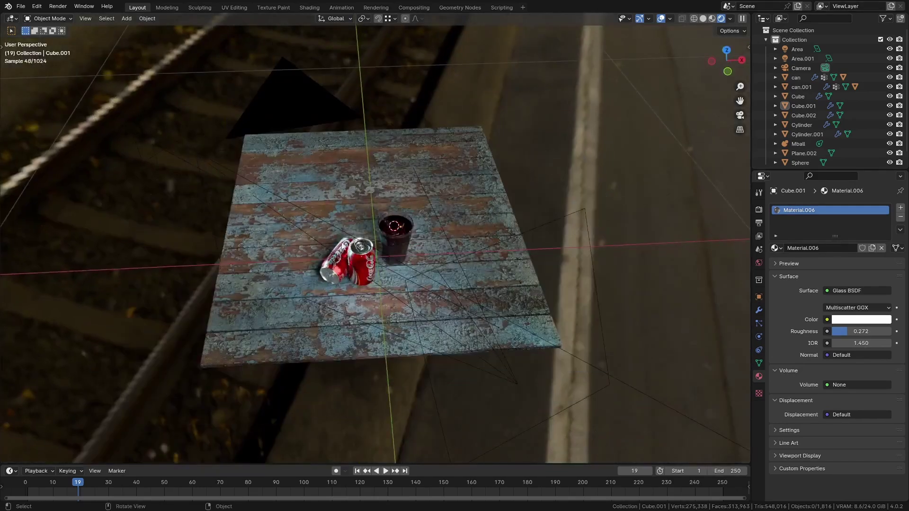
pyautogui.press('z')
pyautogui.click(368, 241)
pyautogui.click(172, 129)
pyautogui.keyDown('shift'); pyautogui.click(533, 258); pyautogui.keyUp('shift')
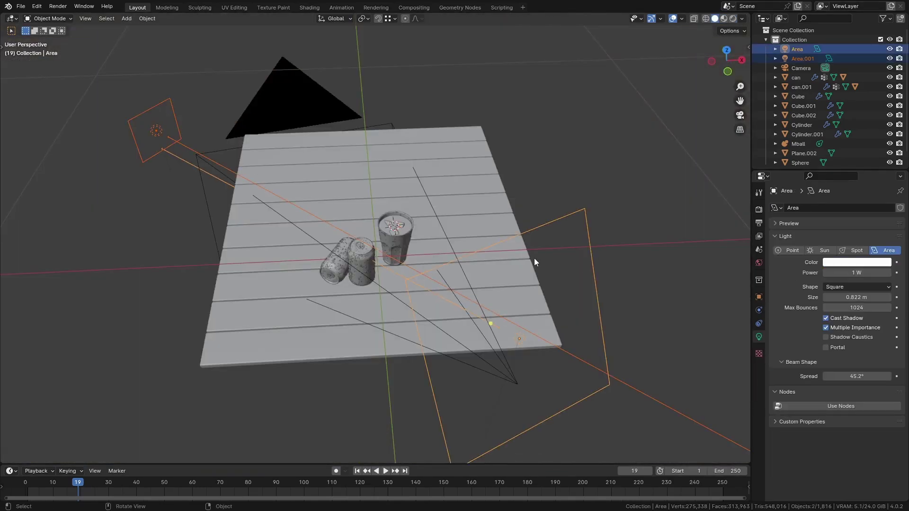
pyautogui.press('m')
pyautogui.click(533, 257)
pyautogui.write('L')
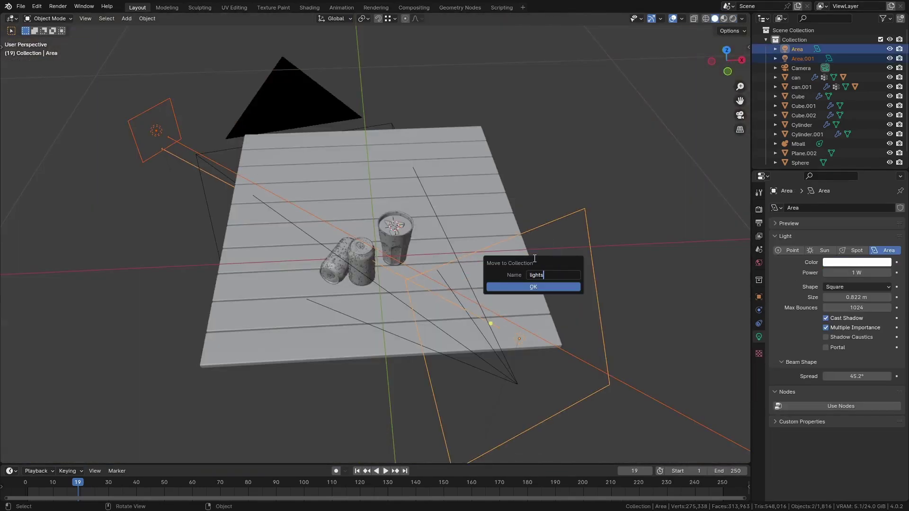
pyautogui.write('ights')
pyautogui.press('Return')
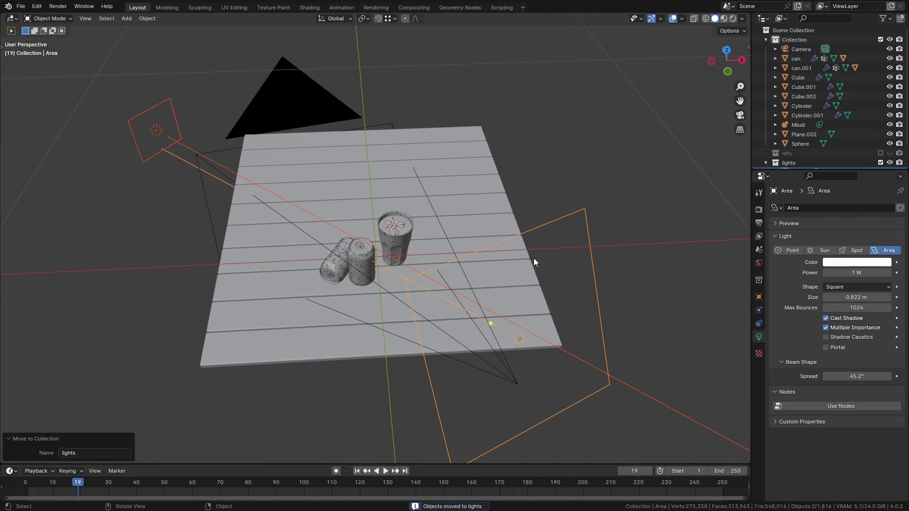
# Step: Exclude the Lights collection and light the scene with the lauter_waterfall HDRI in Rendered view
pyautogui.click(880, 162)
pyautogui.press('z')
pyautogui.click(504, 194)
pyautogui.press('n')
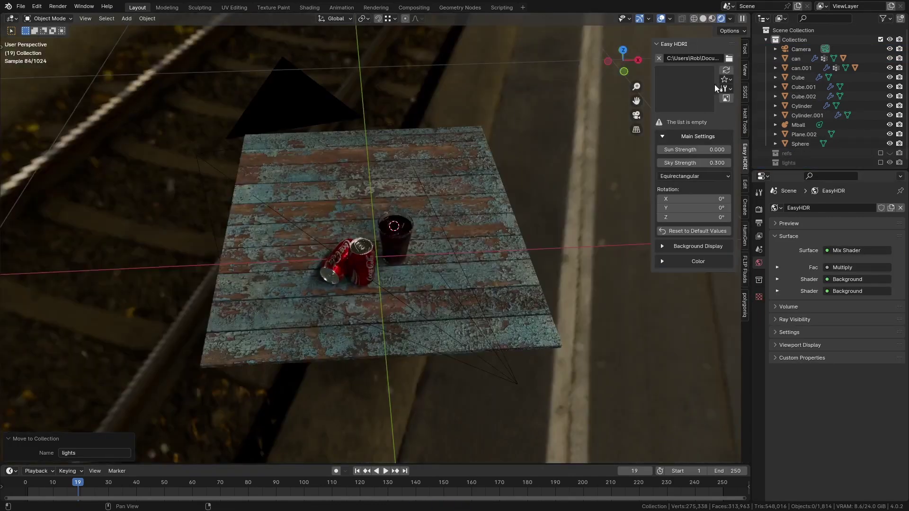
pyautogui.click(696, 100)
pyautogui.click(498, 432)
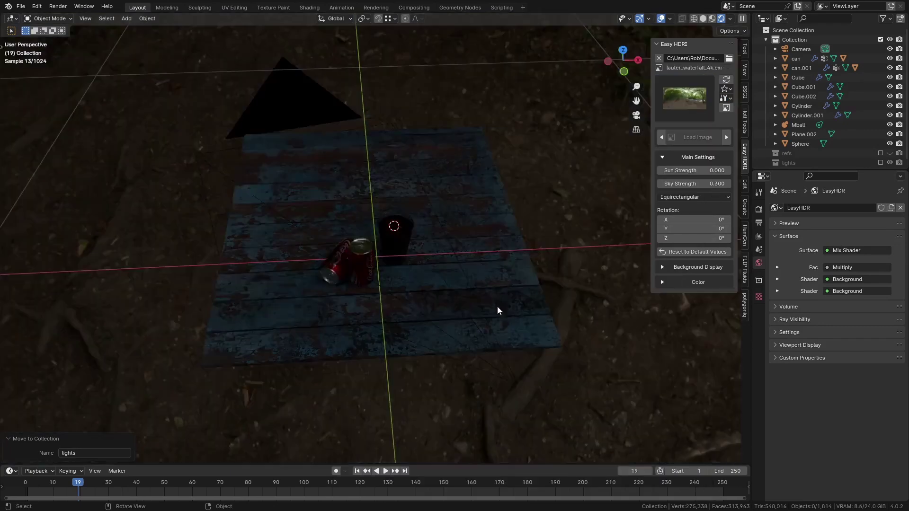
pyautogui.moveTo(497, 308); pyautogui.dragTo(487, 251, button='middle')
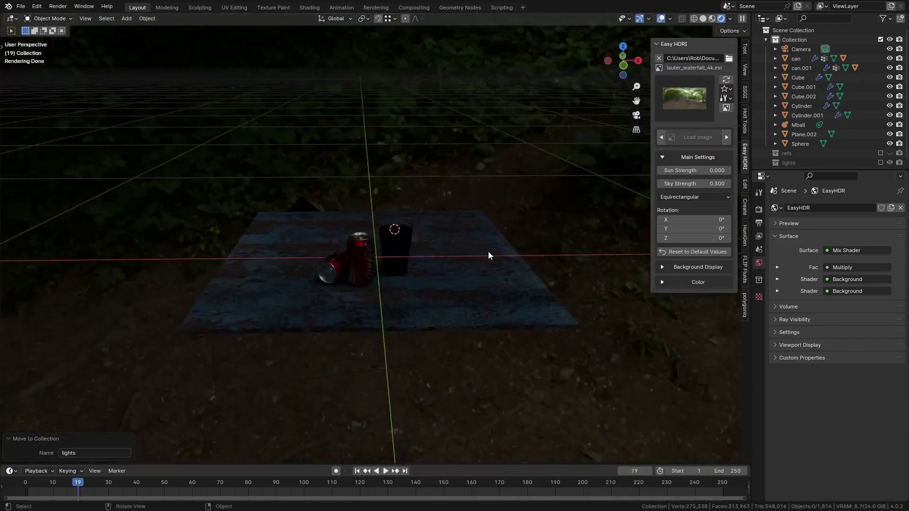
pyautogui.press('KP_0')
# Step: Add a Sun lamp and raise it vertically above the cans and glass
pyautogui.hotkey('shift', 'a')
pyautogui.moveTo(477, 276)
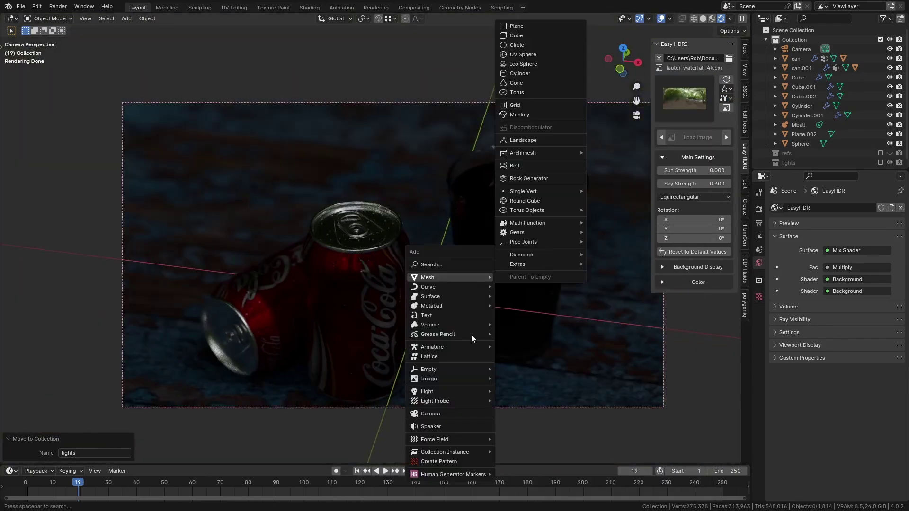
pyautogui.moveTo(468, 391)
pyautogui.click(525, 401)
pyautogui.press('g')
pyautogui.press('z')
pyautogui.click(506, 149)
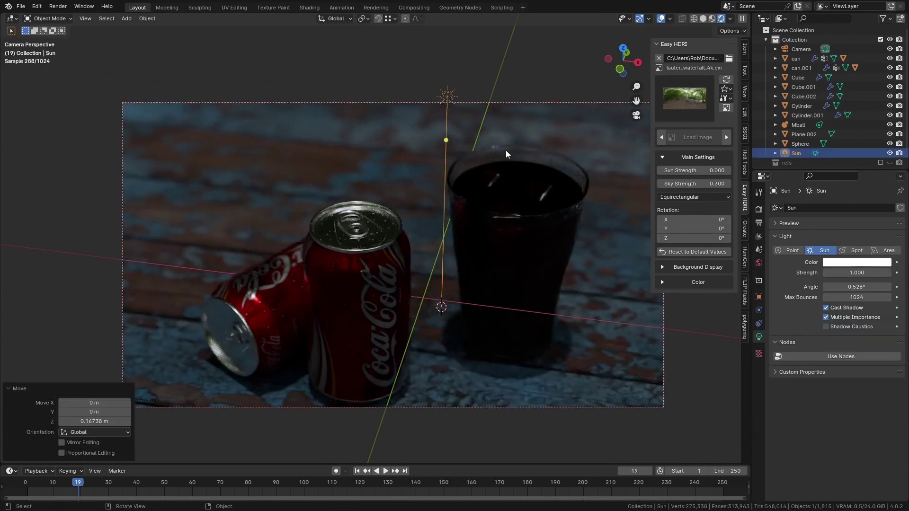
# Step: Set the Sun lamp's strength to 20 and return to the camera view
pyautogui.press('KP_1')
pyautogui.doubleClick(847, 273)
pyautogui.write('20')
pyautogui.press('Return')
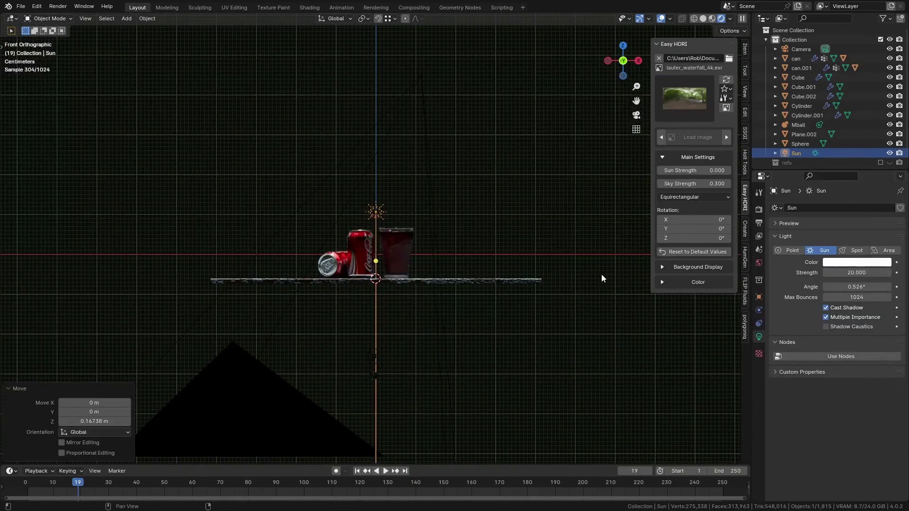
pyautogui.press('KP_0')
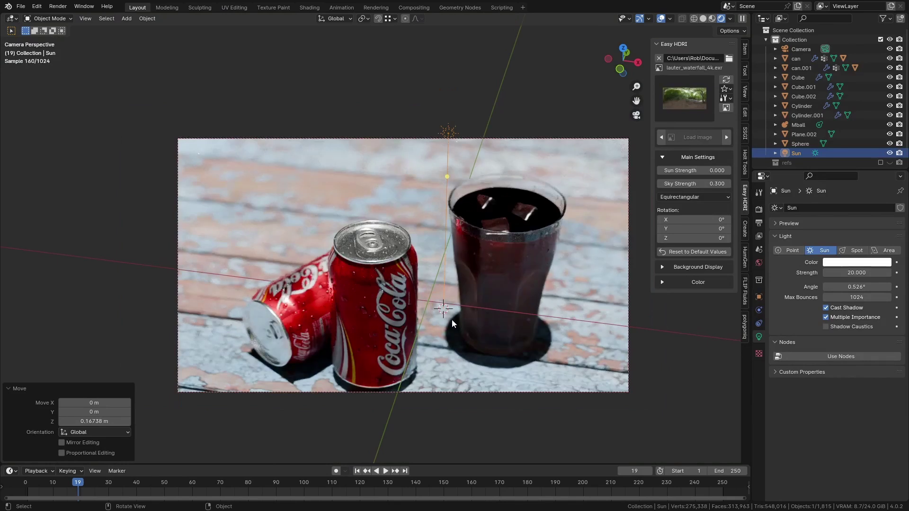
pyautogui.press('n')
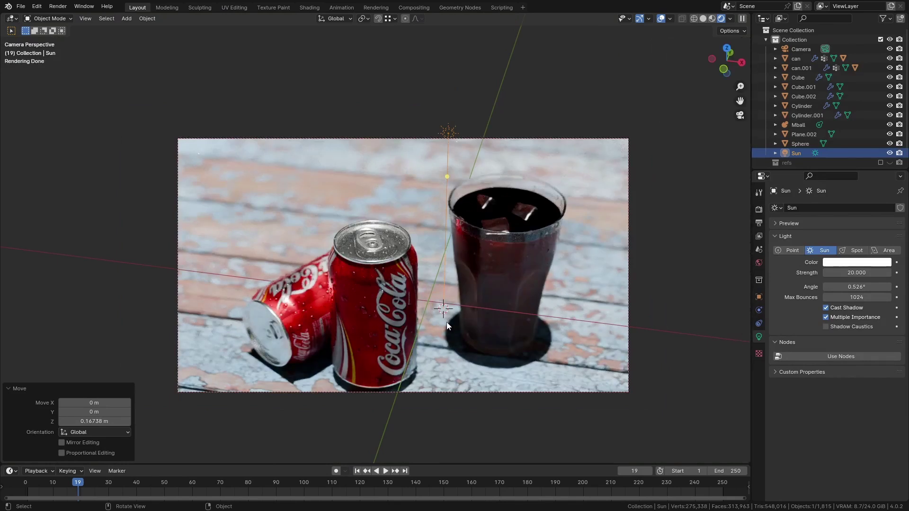
# Step: In the Shading workspace with rendered preview, enable Use Nodes on the Sun lamp
pyautogui.click(309, 8)
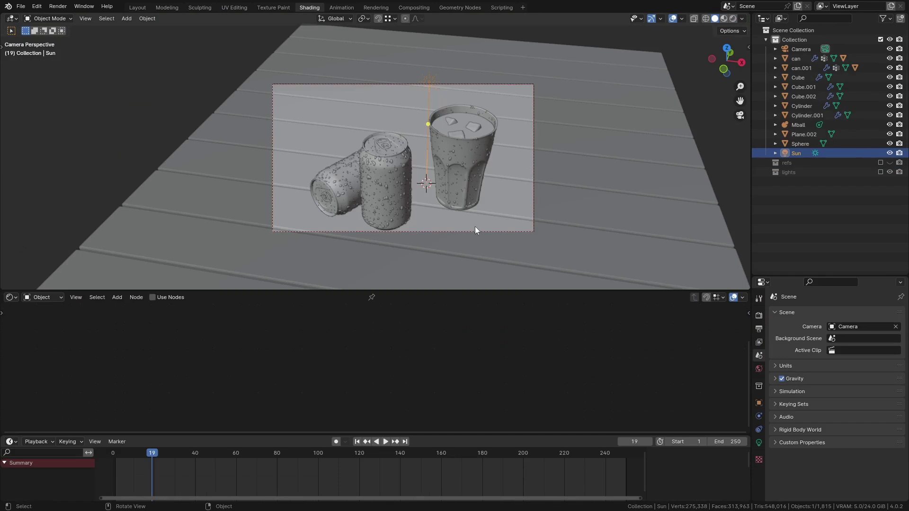
pyautogui.press('z')
pyautogui.click(503, 248)
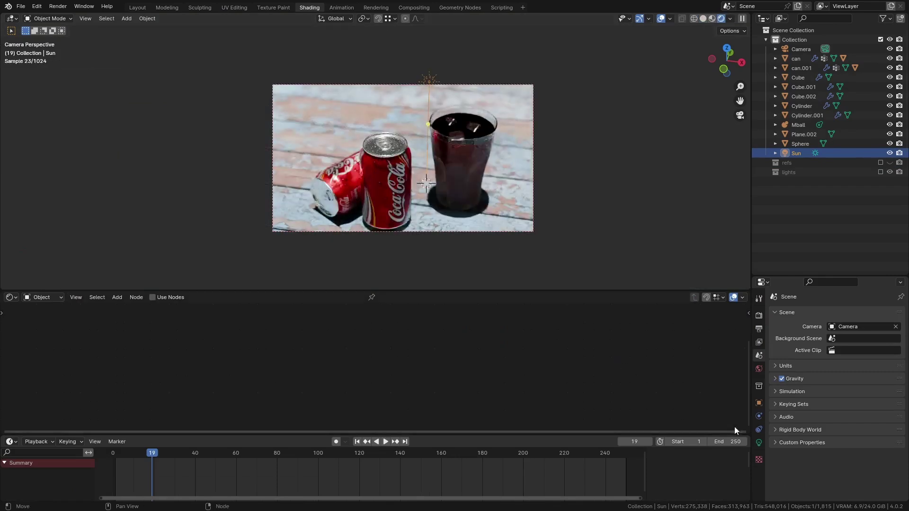
pyautogui.click(759, 443)
pyautogui.click(810, 462)
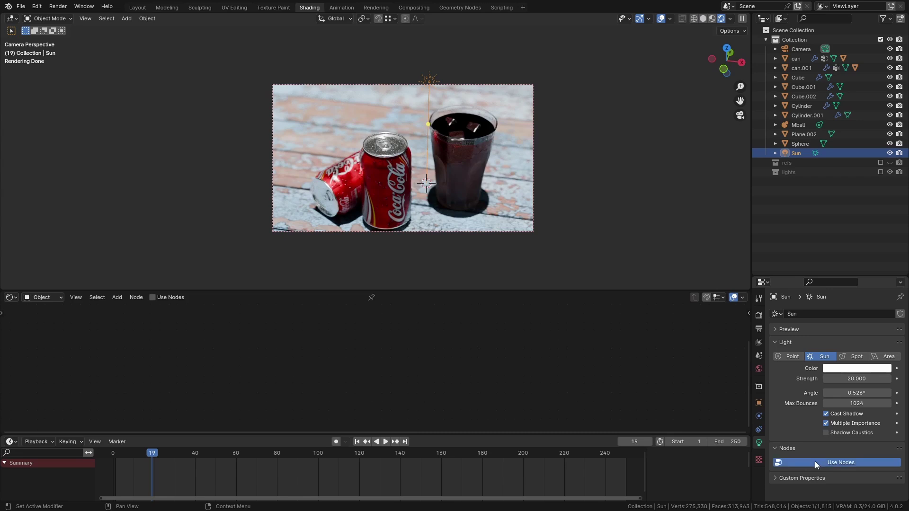
# Step: Add a Blackbody node and connect it into the Sun's Emission Color
pyautogui.hotkey('shift', 'a')
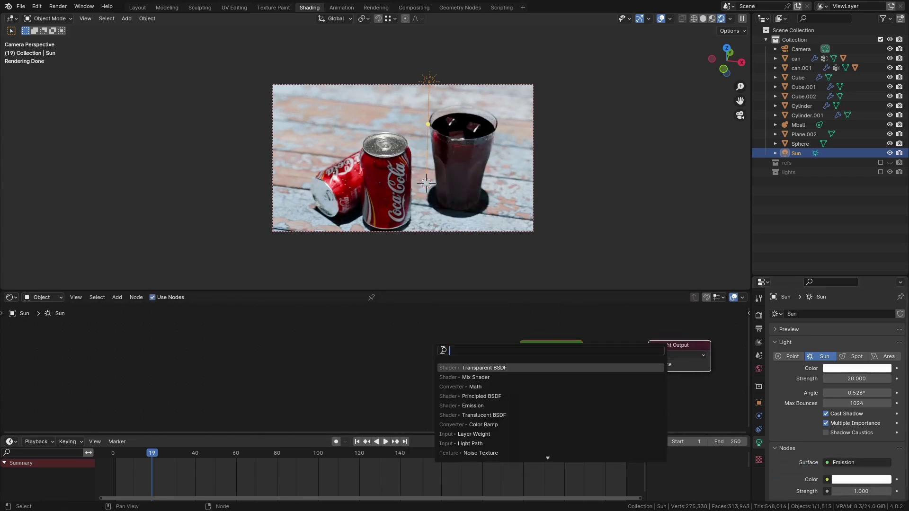
pyautogui.write('black')
pyautogui.press('Return')
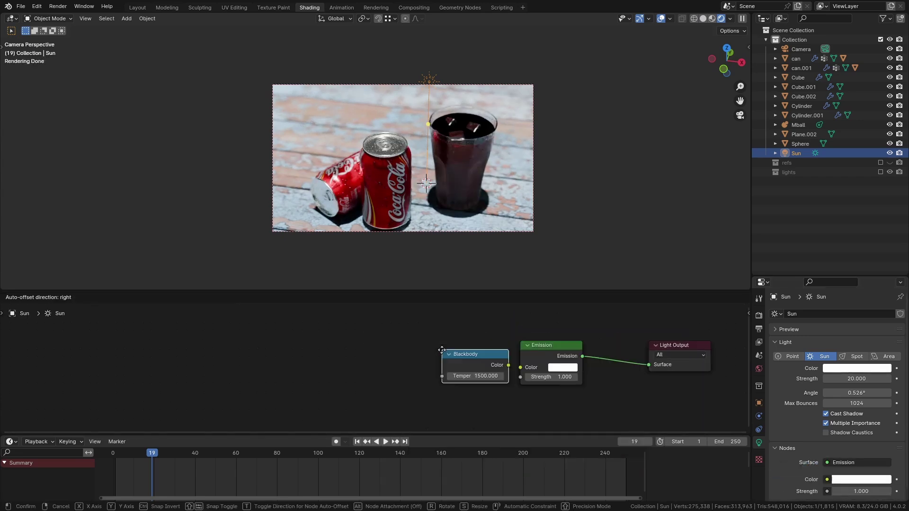
pyautogui.click(400, 345)
pyautogui.scroll(3, 468, 354)
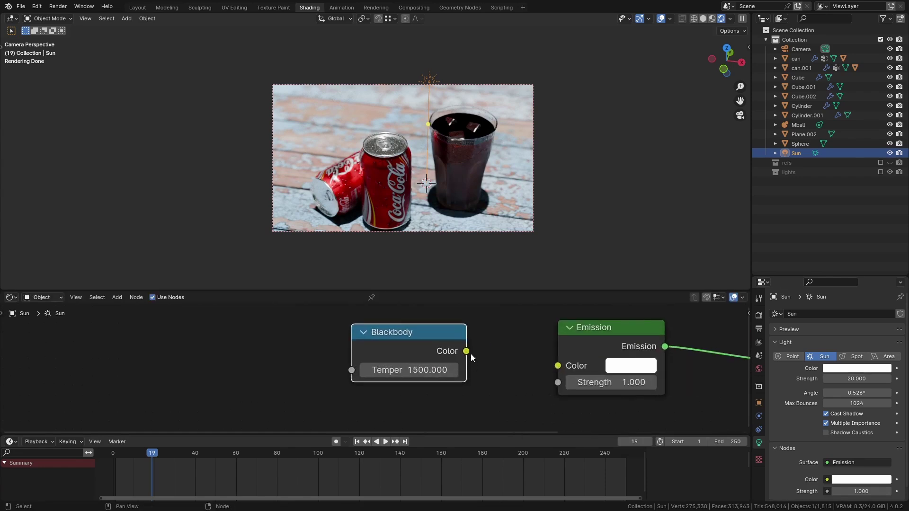
pyautogui.moveTo(466, 350); pyautogui.dragTo(563, 367)
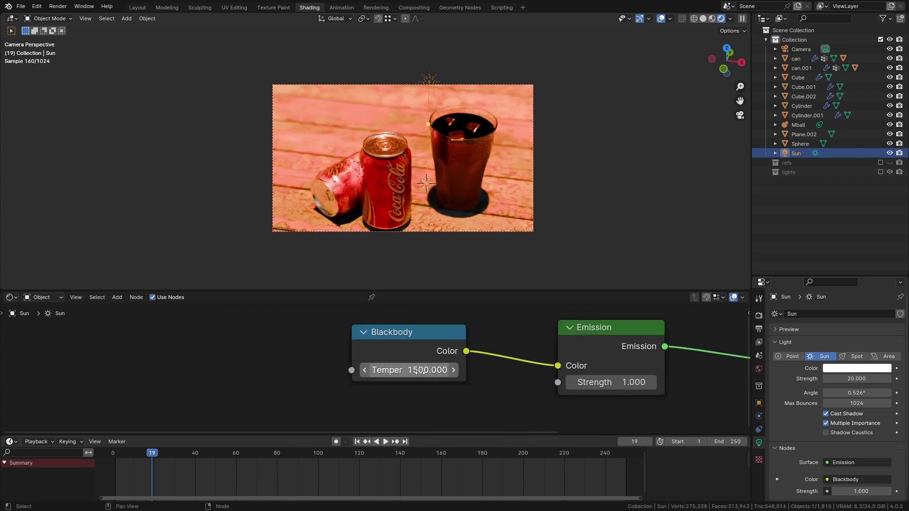
# Step: Try Blackbody temperatures 9000 and 5000, settling on 4800
pyautogui.moveTo(400, 369); pyautogui.dragTo(441, 370)
pyautogui.click(400, 372)
pyautogui.write('9000')
pyautogui.press('Return')
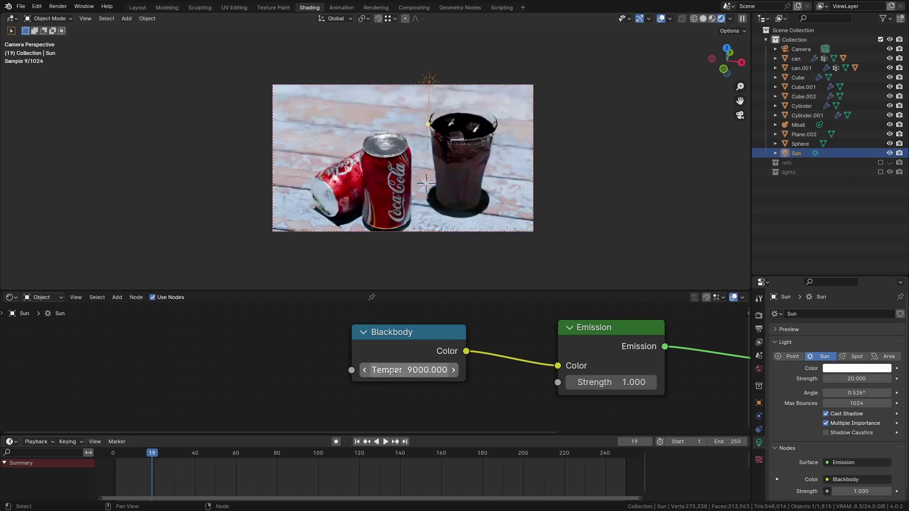
pyautogui.click(389, 372)
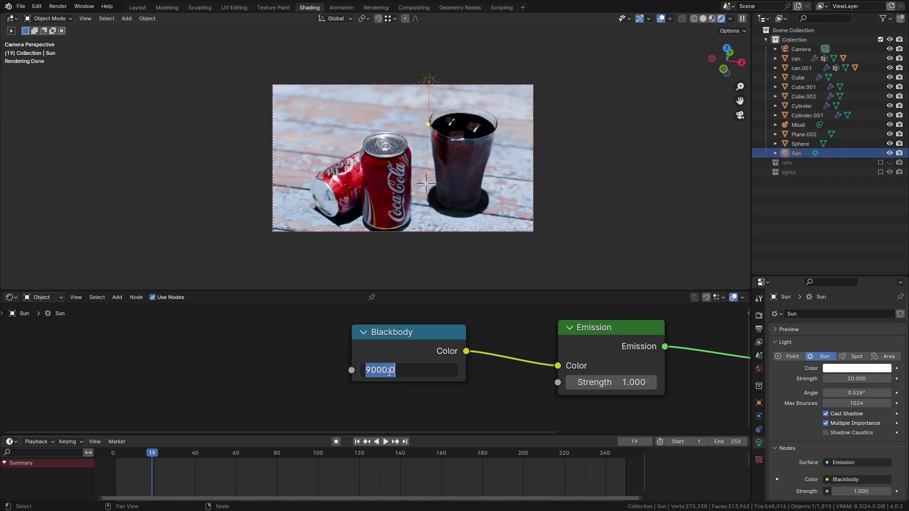
pyautogui.write('5000')
pyautogui.press('Return')
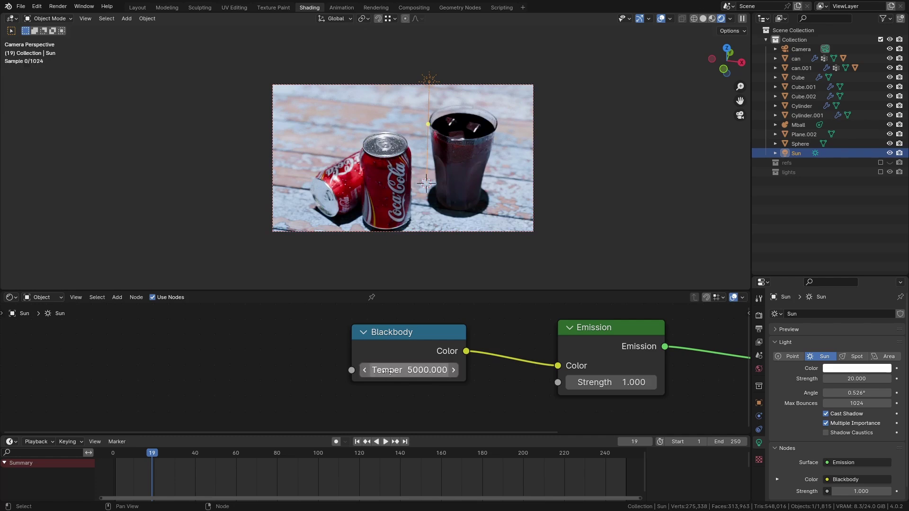
pyautogui.click(383, 372)
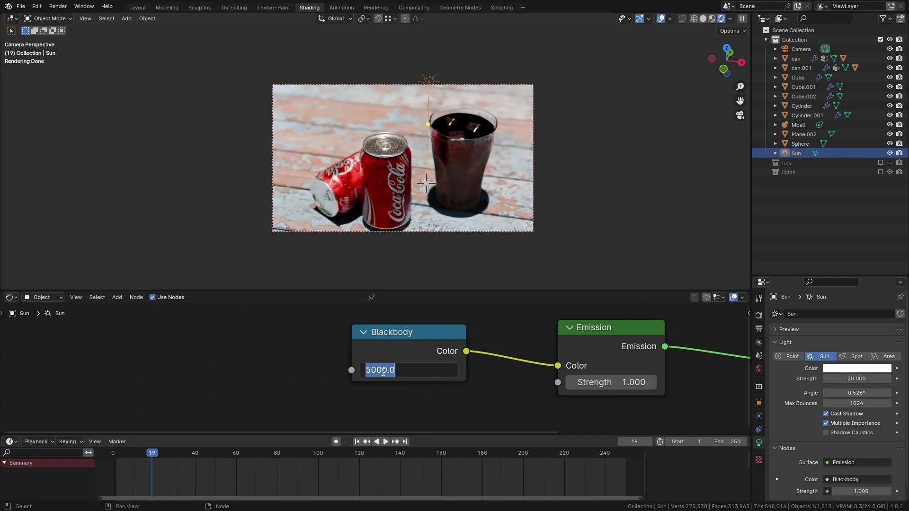
pyautogui.write('4800')
pyautogui.press('Return')
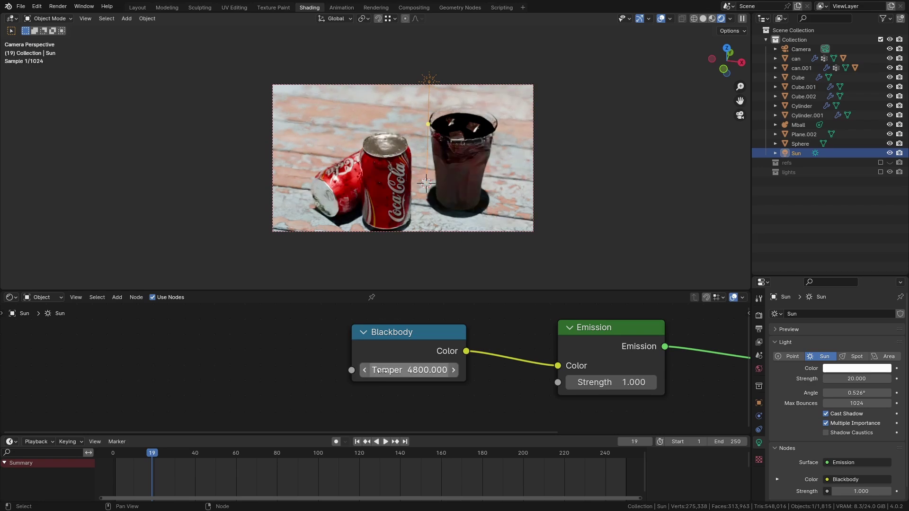
# Step: Rotate the Sun lamp in the front and side orthographic views to change its angle
pyautogui.moveTo(374, 208); pyautogui.dragTo(292, 202, button='middle')
pyautogui.press('KP_1')
pyautogui.scroll(-2, 291, 200)
pyautogui.press('r')
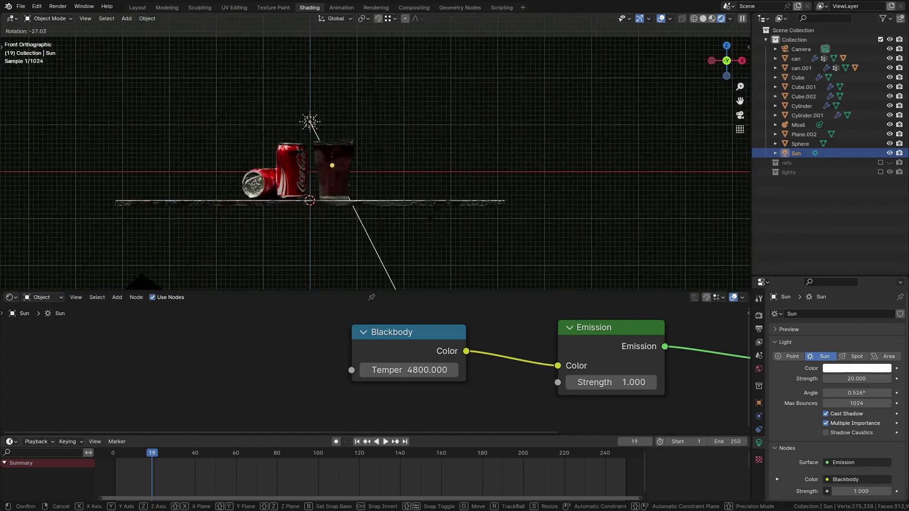
pyautogui.click(456, 205)
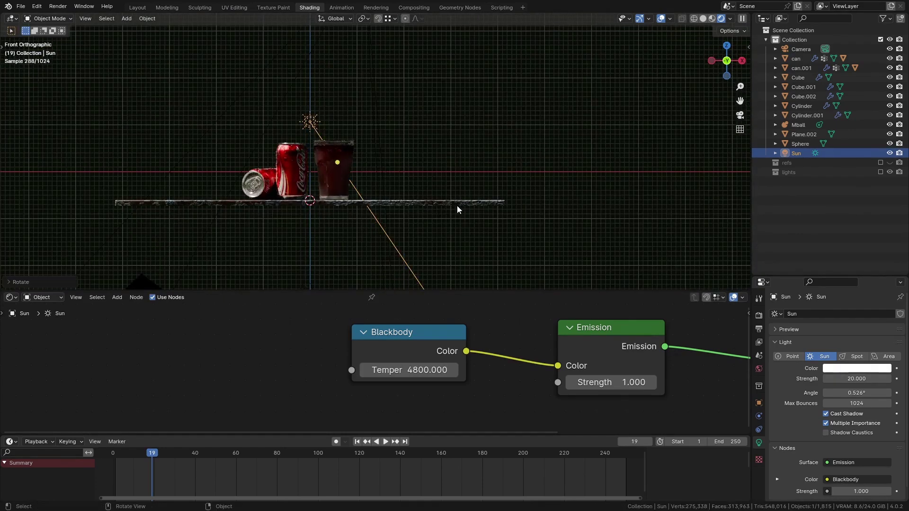
pyautogui.press('KP_3')
pyautogui.press('r')
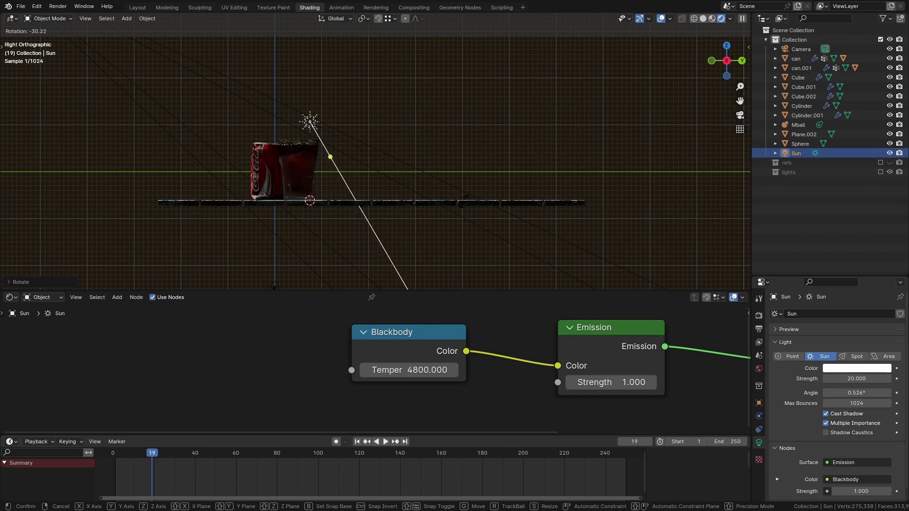
pyautogui.click(457, 201)
# Step: From the camera view, turn the Sun further to angle the shadows across the planks
pyautogui.press('KP_0')
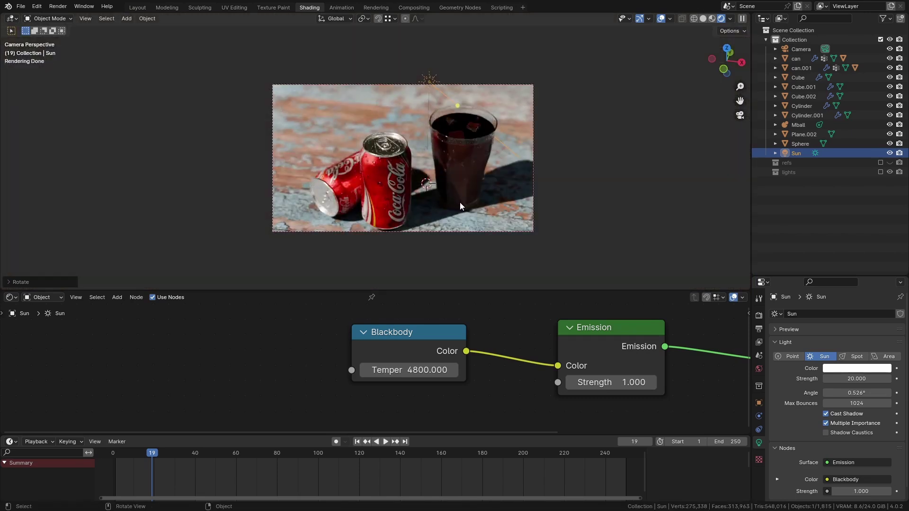
pyautogui.press('r')
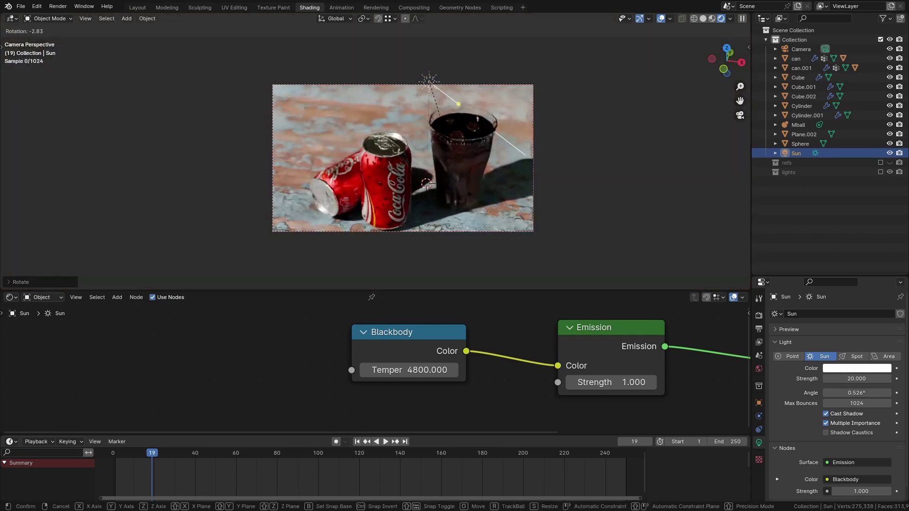
pyautogui.click(487, 163)
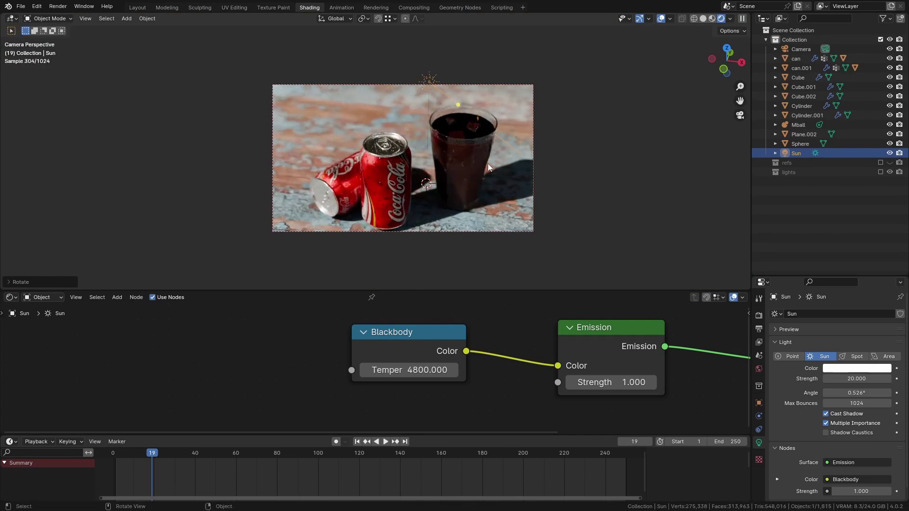
pyautogui.press('Home')
pyautogui.press('r')
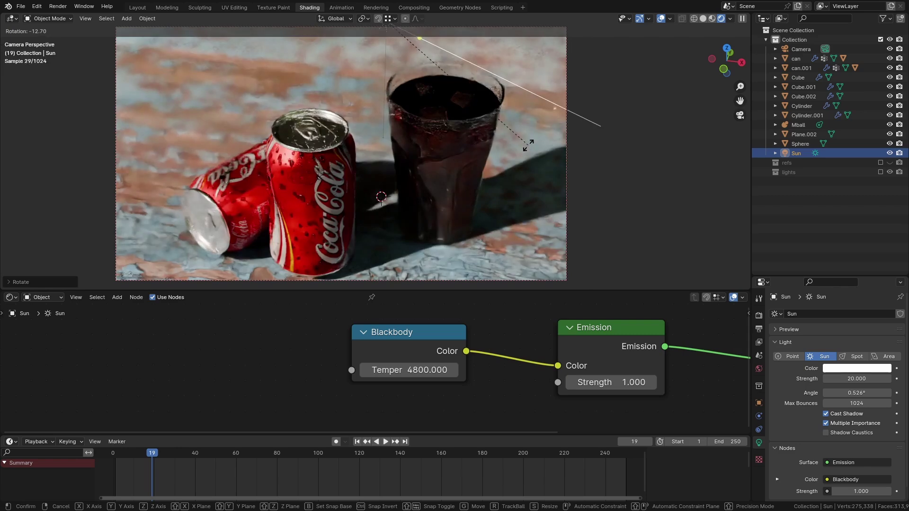
# Step: Confirm the Sun's final angle and set Plane.003's Base Color to black
pyautogui.click(515, 156)
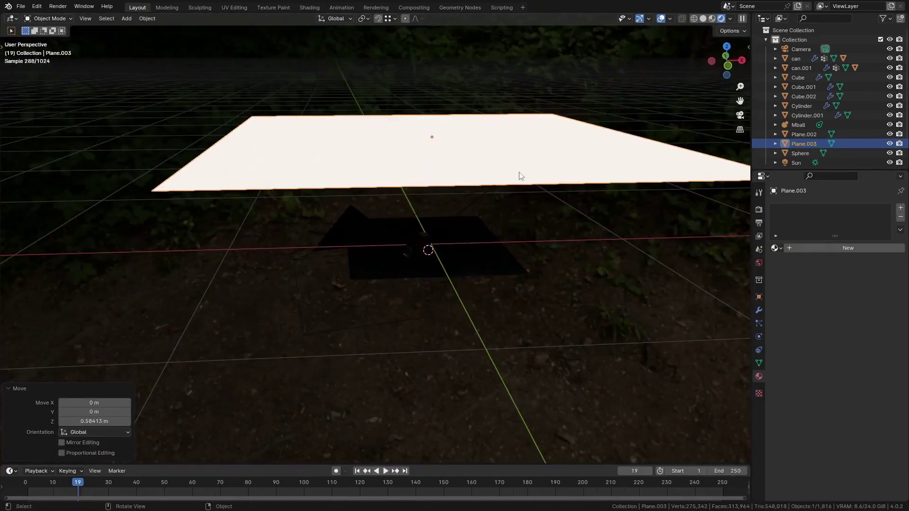
pyautogui.click(310, 8)
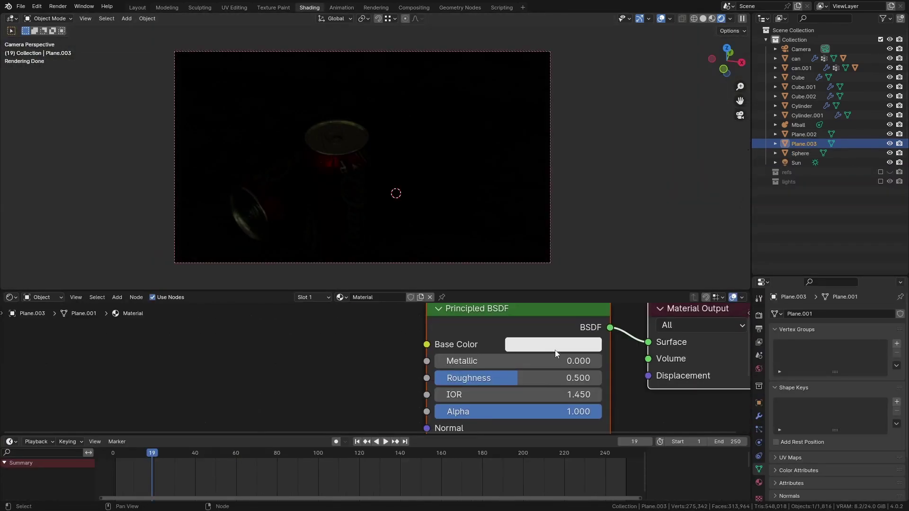
pyautogui.click(552, 344)
pyautogui.click(661, 228)
pyautogui.moveTo(385, 226); pyautogui.dragTo(433, 209, button='middle')
pyautogui.moveTo(372, 434); pyautogui.dragTo(376, 482)
pyautogui.scroll(-2, 432, 349)
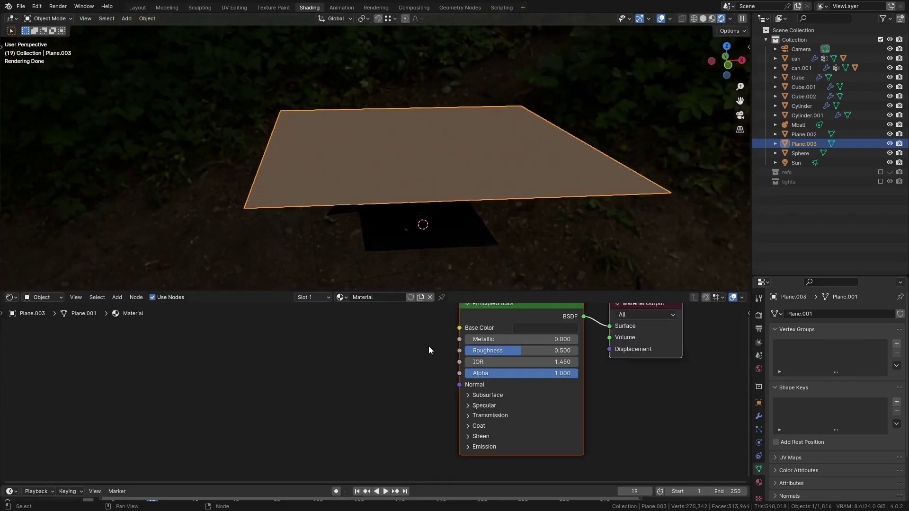
# Step: Add a Noise Texture feeding a Color Ramp that drives the shader's Alpha
pyautogui.hotkey('shift', 'a')
pyautogui.write('noise')
pyautogui.press('Return')
pyautogui.click(210, 331)
pyautogui.hotkey('shift', 'a')
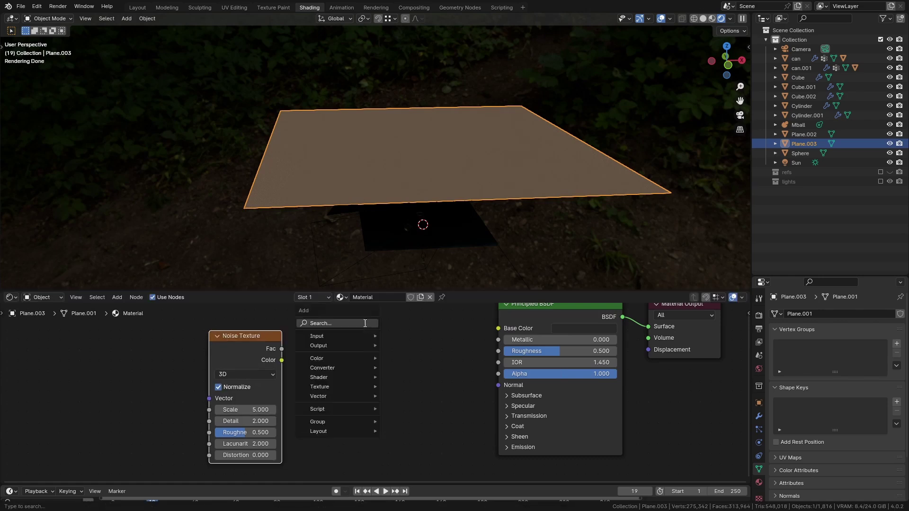
pyautogui.write('ra')
pyautogui.press('Return')
pyautogui.click(302, 316)
pyautogui.moveTo(281, 350); pyautogui.dragTo(303, 414)
pyautogui.moveTo(427, 334); pyautogui.dragTo(496, 375)
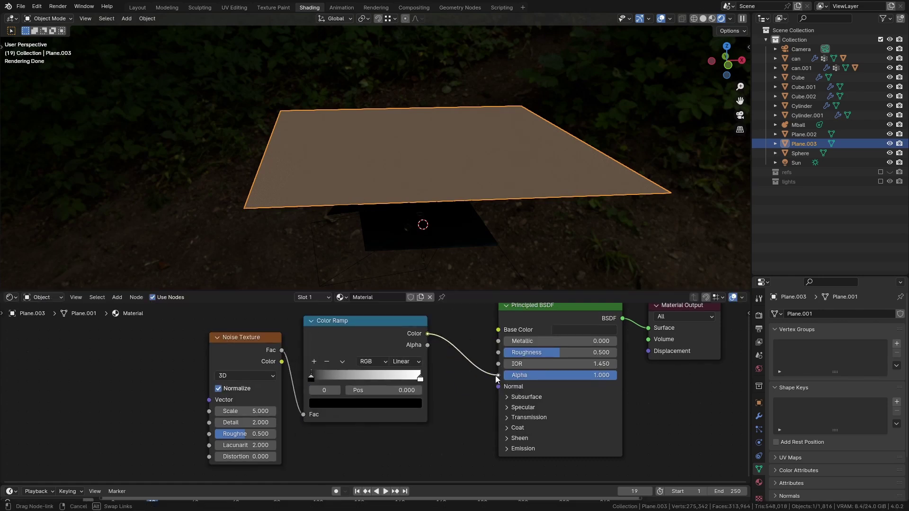
# Step: Set the noise Scale to 12 and tighten the ramp stops, white stop at 0.645
pyautogui.click(249, 389)
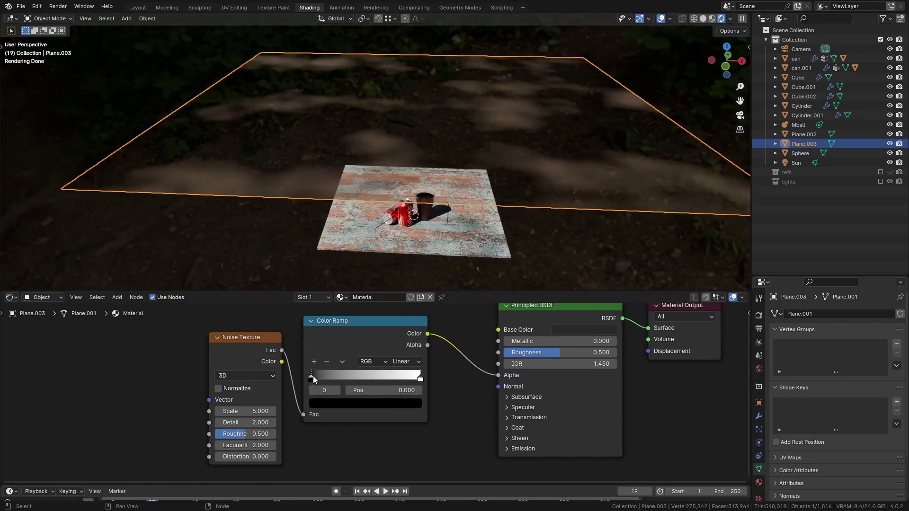
pyautogui.click(364, 403)
pyautogui.moveTo(412, 329); pyautogui.dragTo(412, 248)
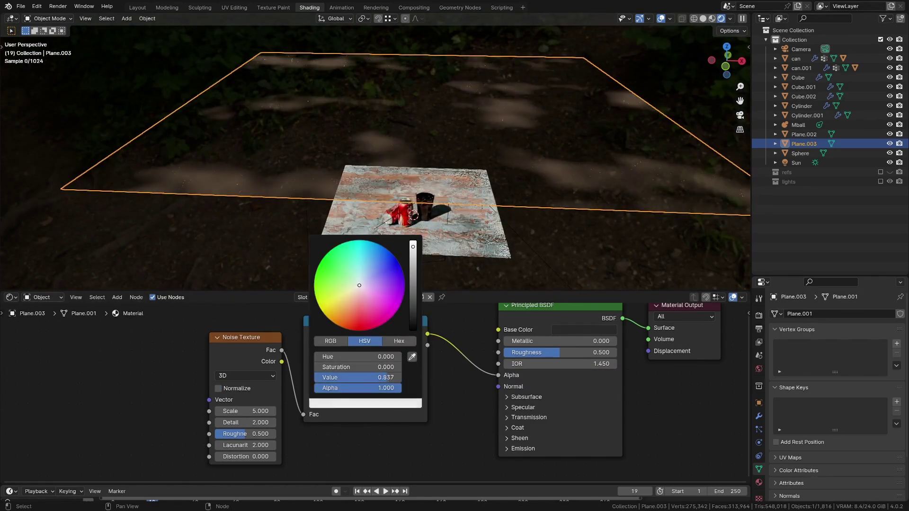
pyautogui.scroll(3, 264, 397)
pyautogui.doubleClick(247, 415)
pyautogui.write('12')
pyautogui.press('Return')
pyautogui.click(233, 387)
pyautogui.moveTo(343, 373); pyautogui.dragTo(412, 373)
pyautogui.press('KP_0')
pyautogui.scroll(2, 323, 373)
pyautogui.moveTo(250, 456); pyautogui.dragTo(220, 421)
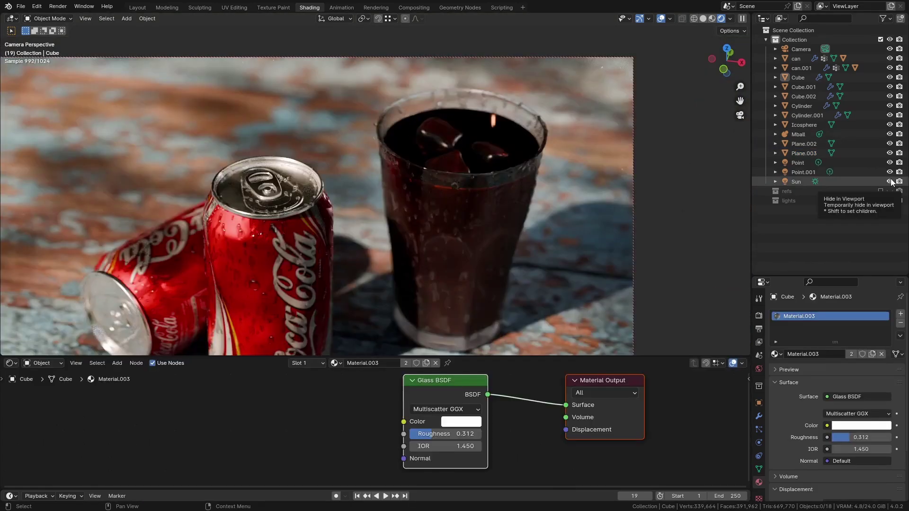
# Step: Toggle Point and Point.001 visibility to compare, leaving both lights on
pyautogui.click(890, 171)
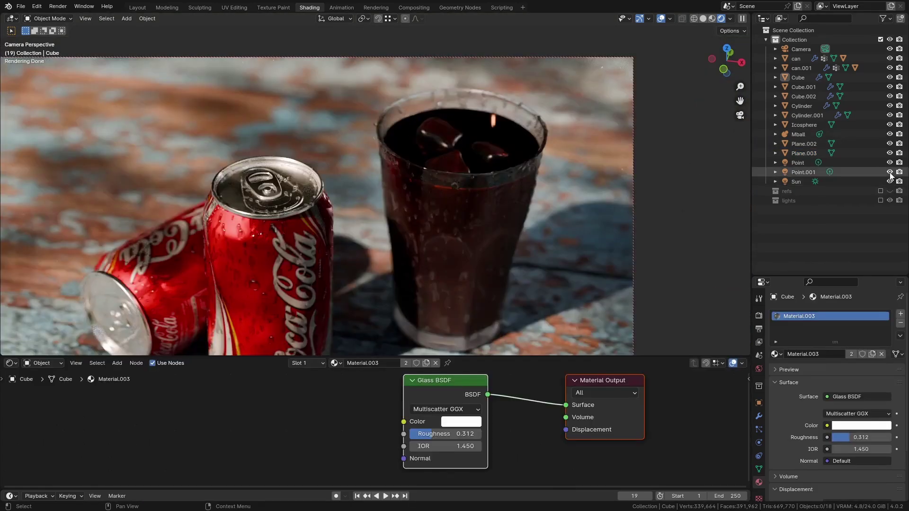
pyautogui.click(890, 162)
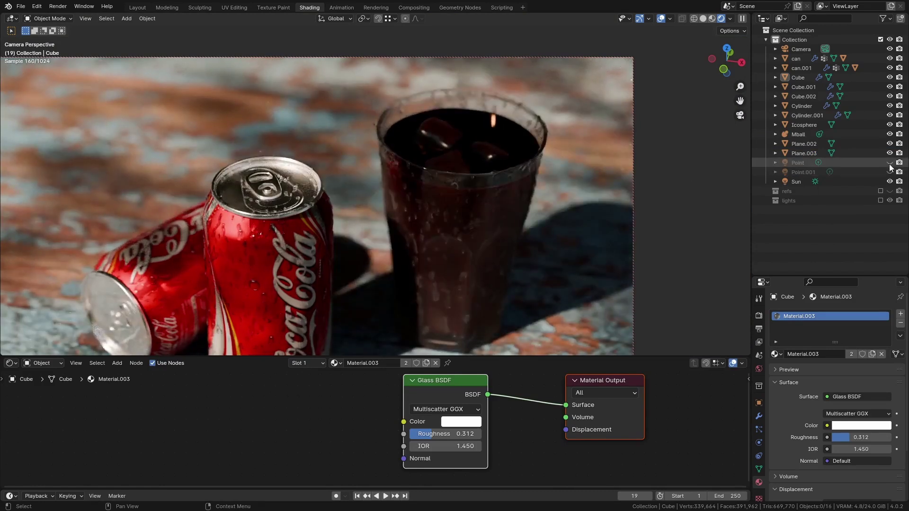
pyautogui.click(889, 163)
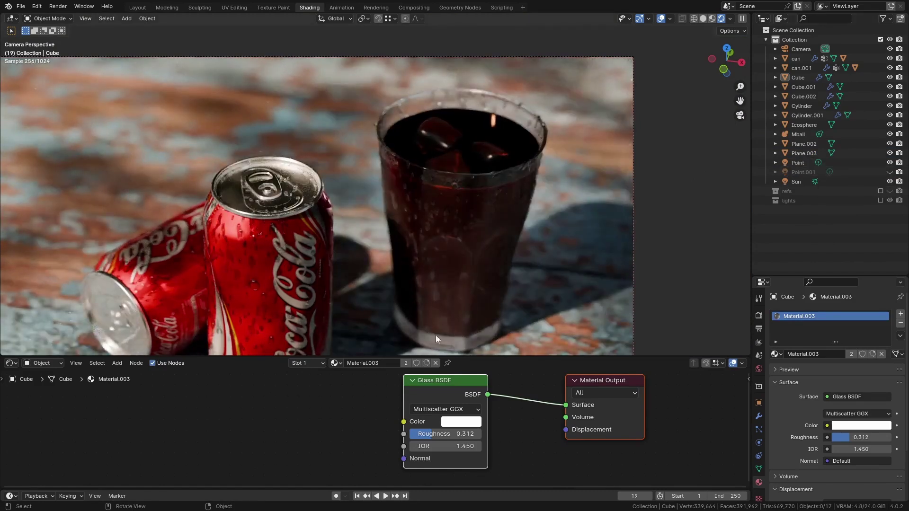
pyautogui.click(889, 163)
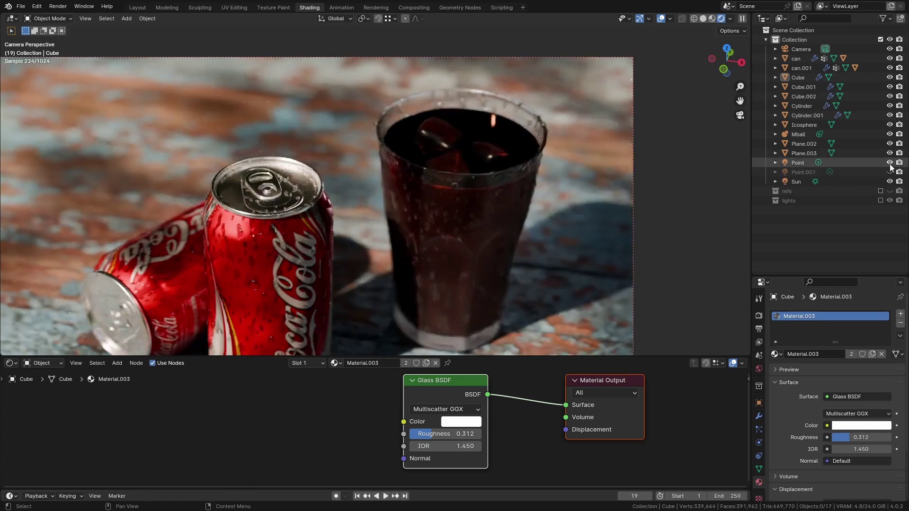
pyautogui.click(889, 163)
pyautogui.click(889, 172)
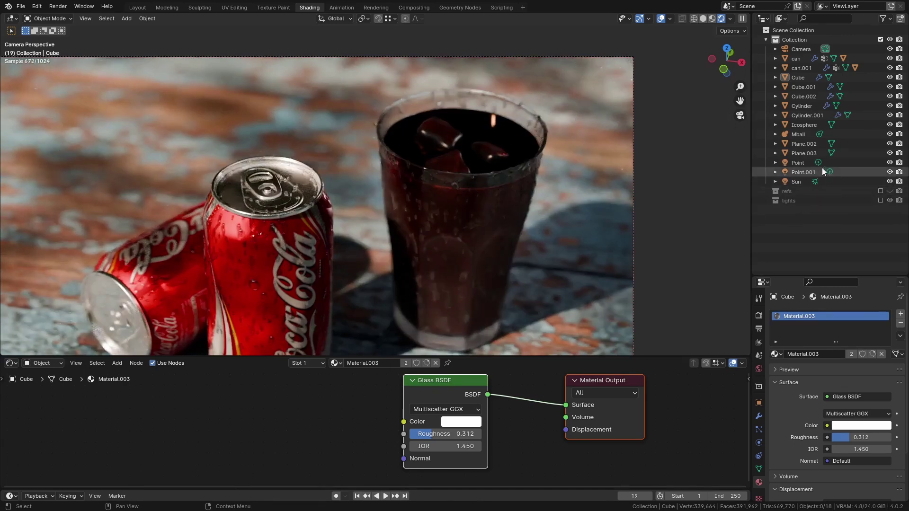
# Step: Set the Point light's Power to 200 W
pyautogui.click(803, 162)
pyautogui.click(846, 379)
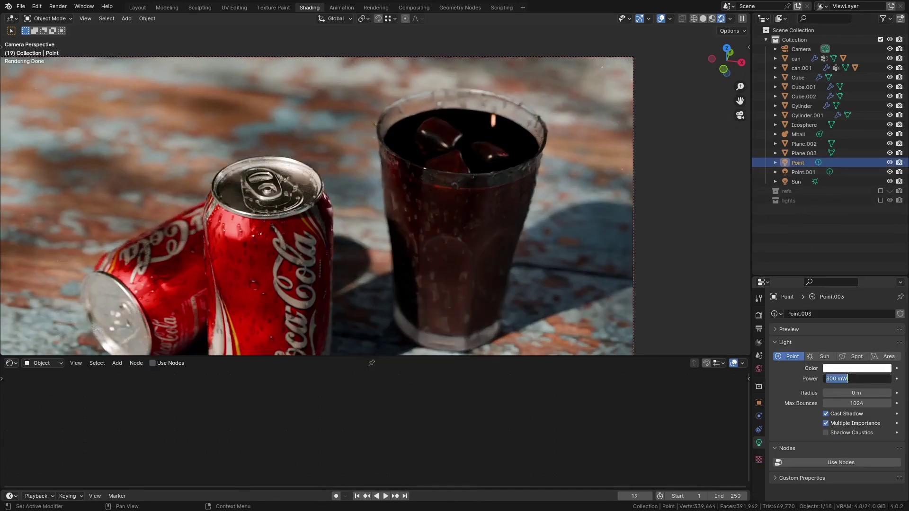
pyautogui.write('200')
pyautogui.press('Return')
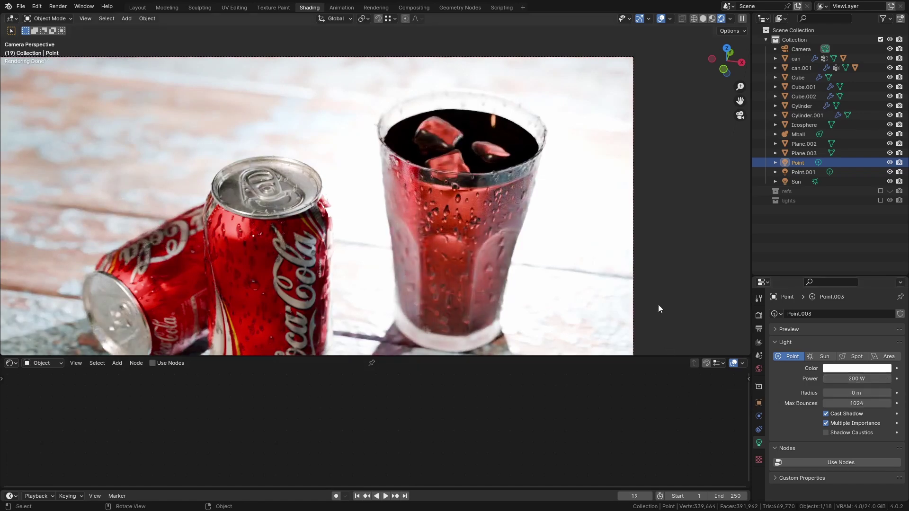
# Step: Revert the Point light to 300 mW and give the ice glass IOR 3.940, roughness 0.105
pyautogui.hotkey('ctrl', 'z')
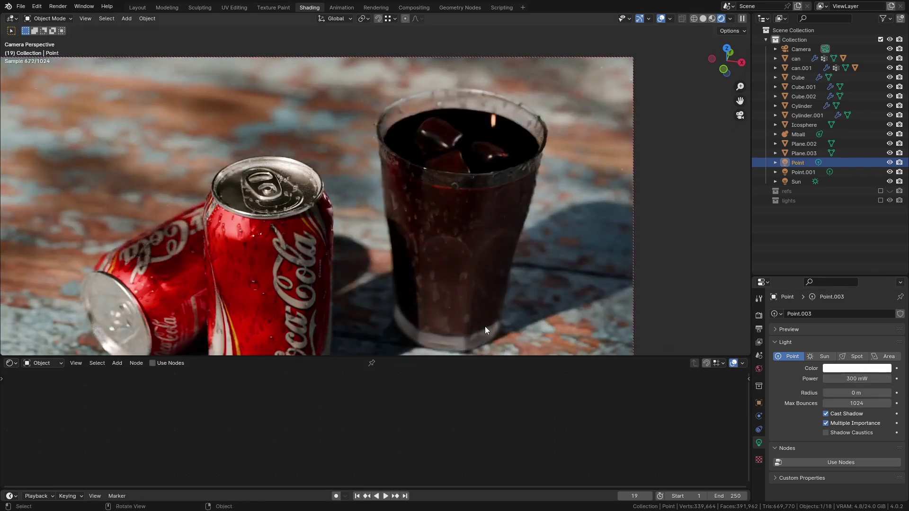
pyautogui.click(444, 133)
pyautogui.scroll(2, 490, 420)
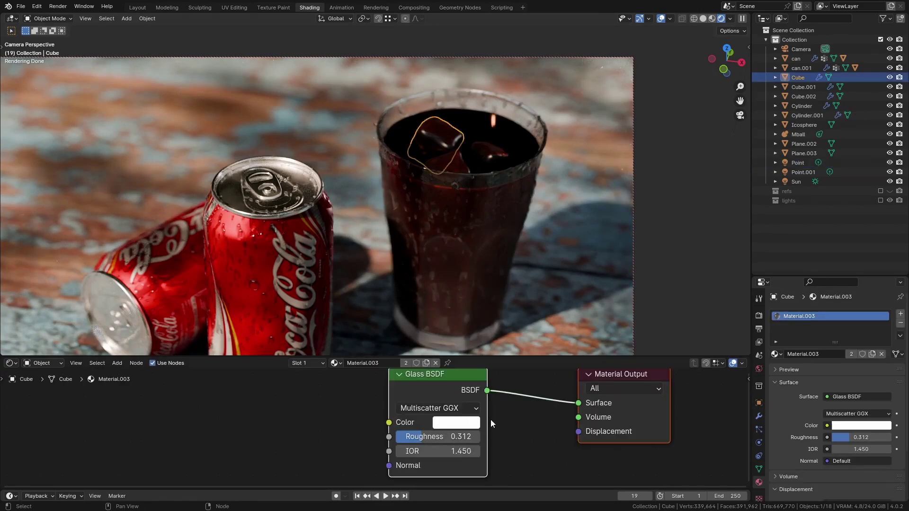
pyautogui.moveTo(433, 454); pyautogui.dragTo(449, 453)
pyautogui.moveTo(426, 438)
pyautogui.mouseDown()
pyautogui.moveTo(450, 438)
pyautogui.moveTo(409, 438)
pyautogui.moveTo(483, 453)
pyautogui.moveTo(412, 438)
pyautogui.mouseUp()
pyautogui.hotkey('alt', 'a')
pyautogui.scroll(4, 461, 142)
pyautogui.scroll(-5, 420, 274)
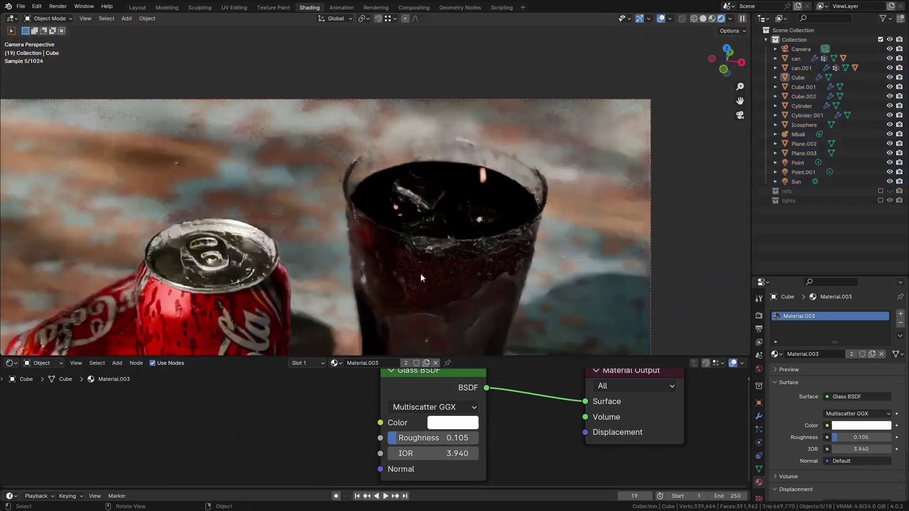
pyautogui.scroll(-1, 416, 237)
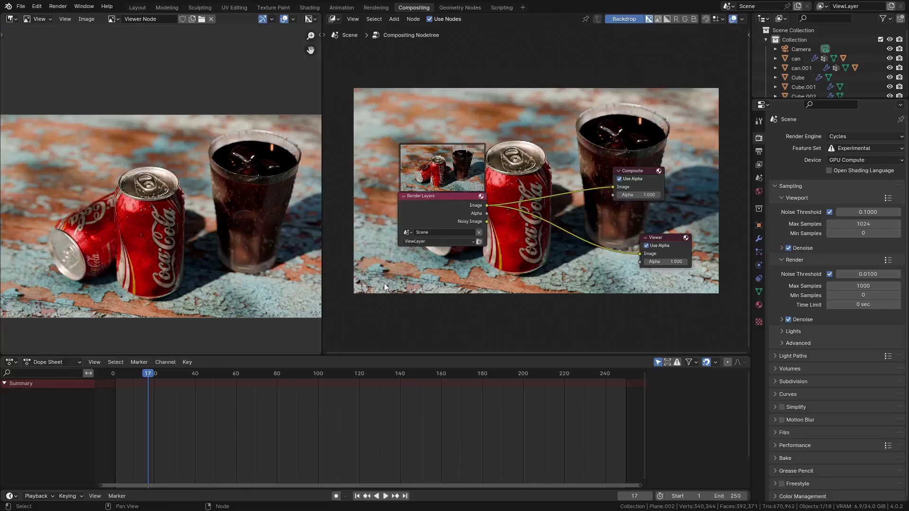
# Step: Insert a Blur node of size 2×2 on the Render Layers→Viewer link, muting it to compare
pyautogui.scroll(1, 163, 242)
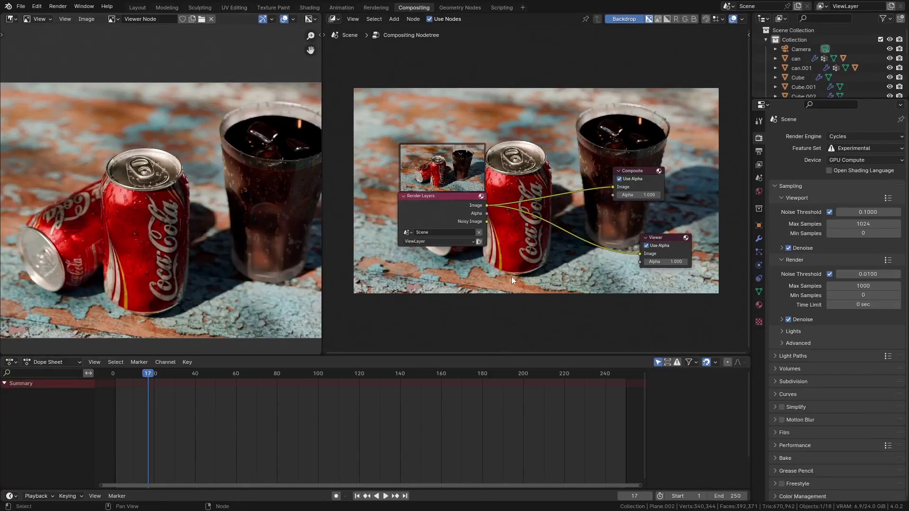
pyautogui.scroll(5, 511, 276)
pyautogui.hotkey('shift', 'a')
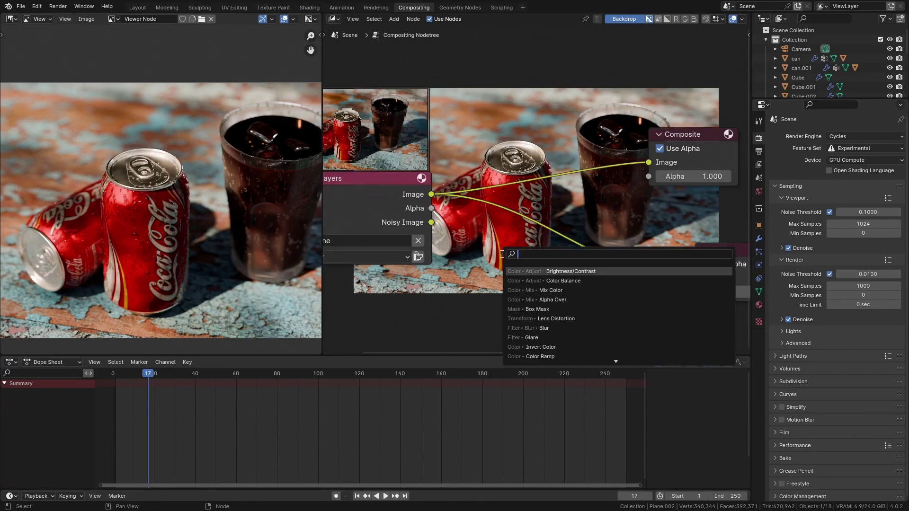
pyautogui.write('blu')
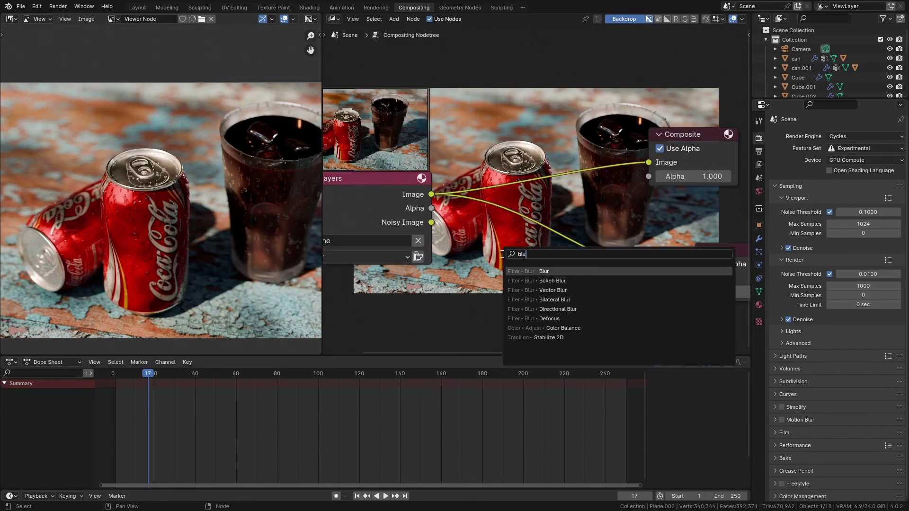
pyautogui.write('r')
pyautogui.press('Return')
pyautogui.click(493, 195)
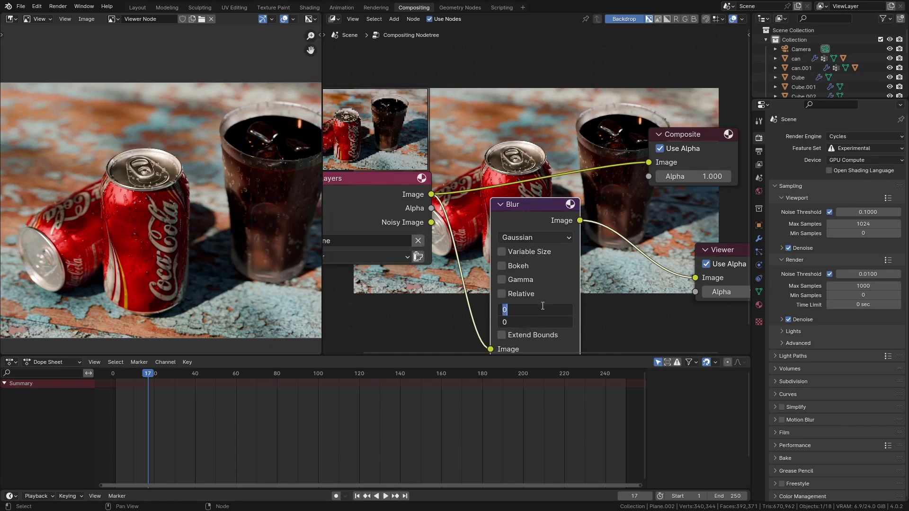
pyautogui.press('Return')
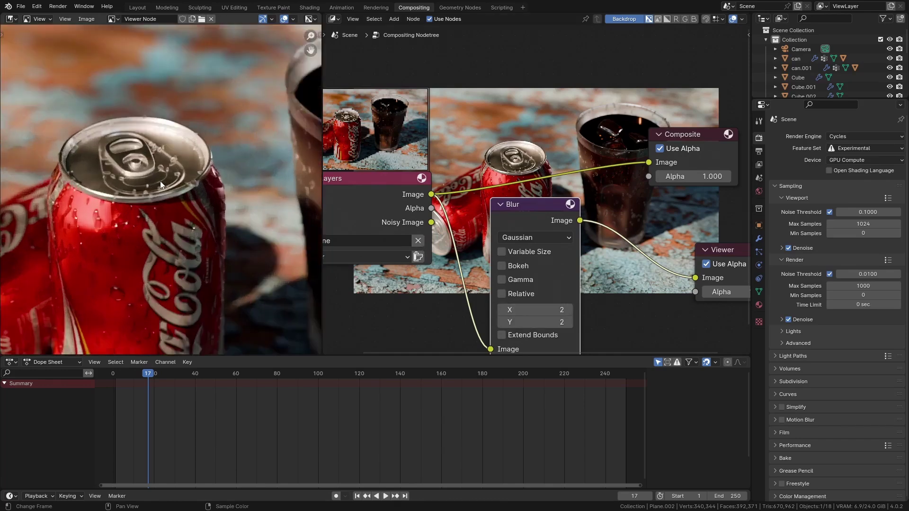
pyautogui.scroll(5, 160, 180)
pyautogui.press('m')
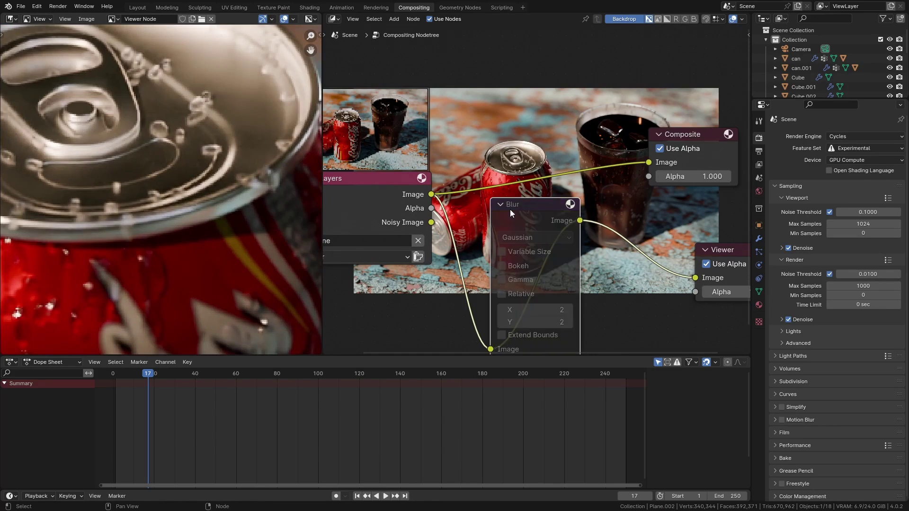
pyautogui.press('m')
pyautogui.scroll(2, 196, 193)
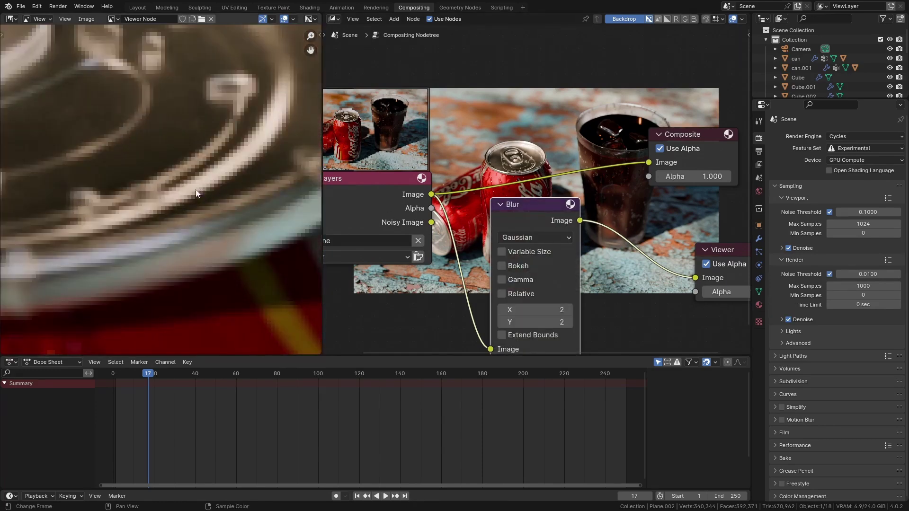
# Step: Insert a Lens Distortion node after the blur with Fit on and dispersion 0.200
pyautogui.moveTo(434, 216); pyautogui.dragTo(513, 227)
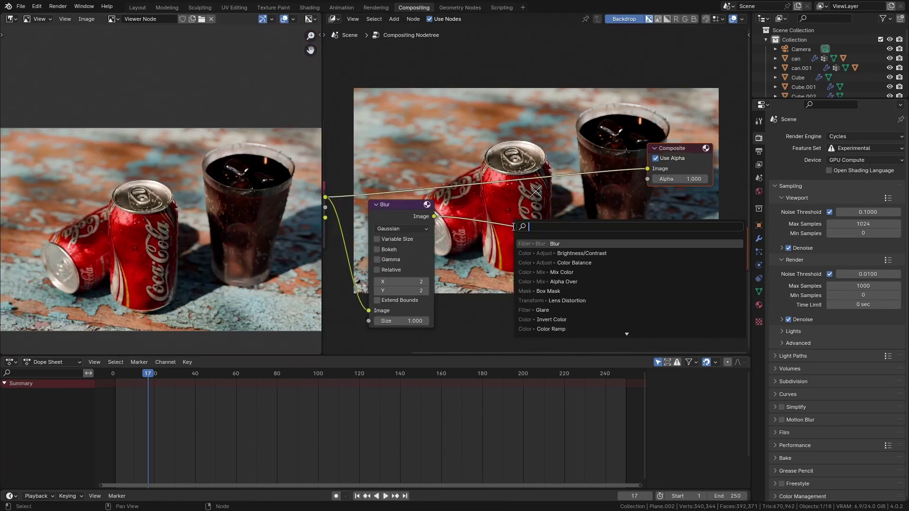
pyautogui.write('lens')
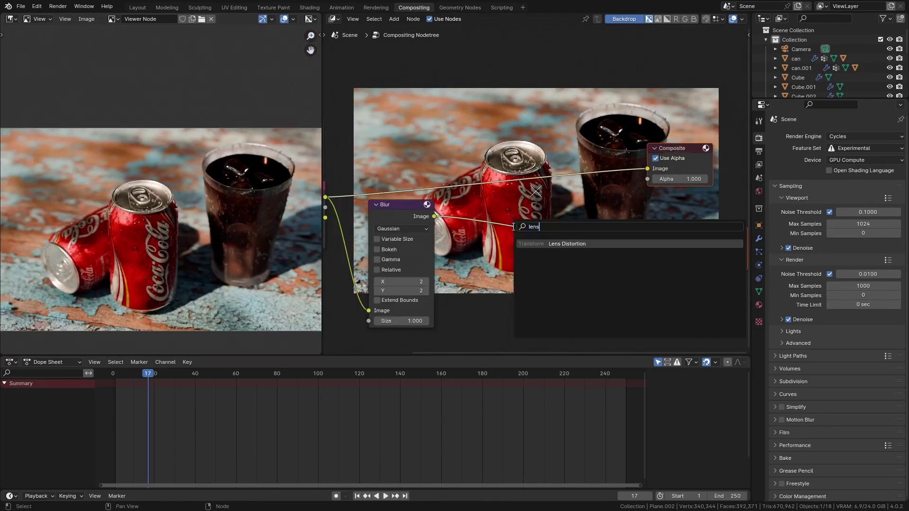
pyautogui.press('Return')
pyautogui.click(512, 226)
pyautogui.scroll(4, 525, 273)
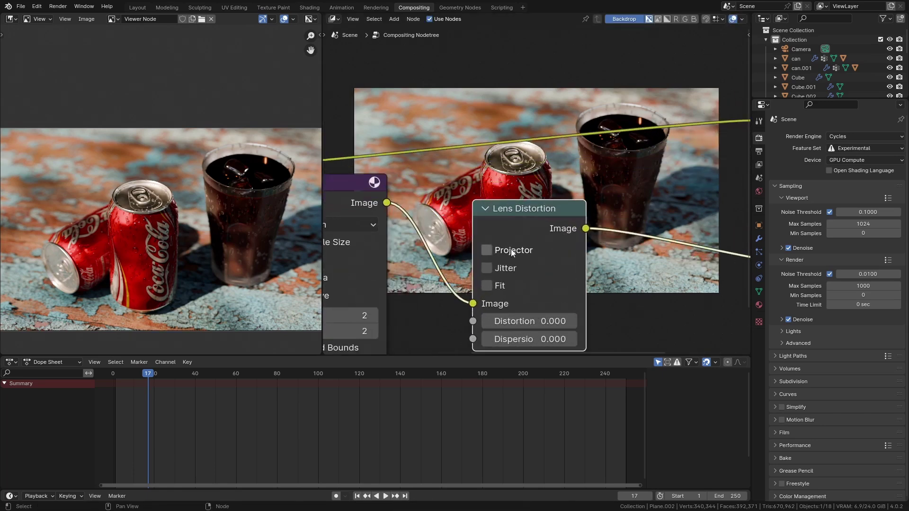
pyautogui.click(524, 273)
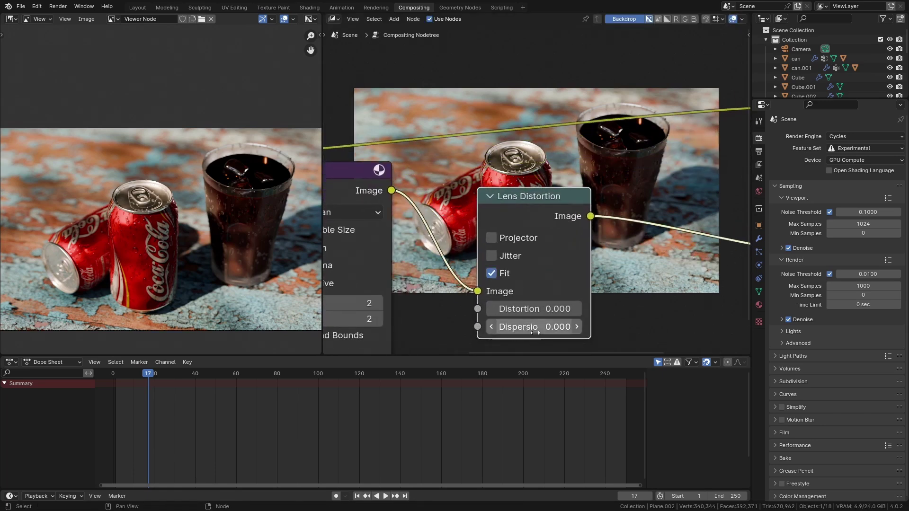
pyautogui.click(536, 331)
pyautogui.write('.2')
pyautogui.press('Return')
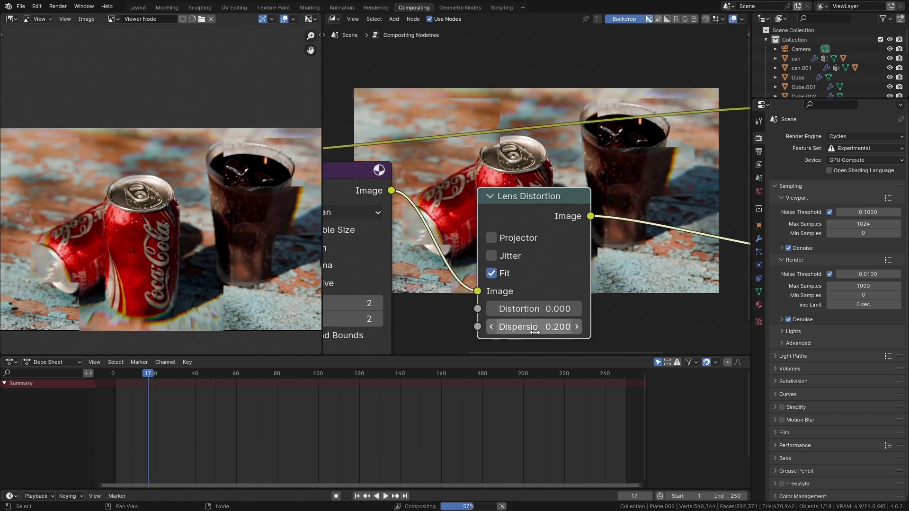
# Step: Reduce the Lens Distortion dispersion to 0.020 for subtler fringing
pyautogui.scroll(4, 292, 150)
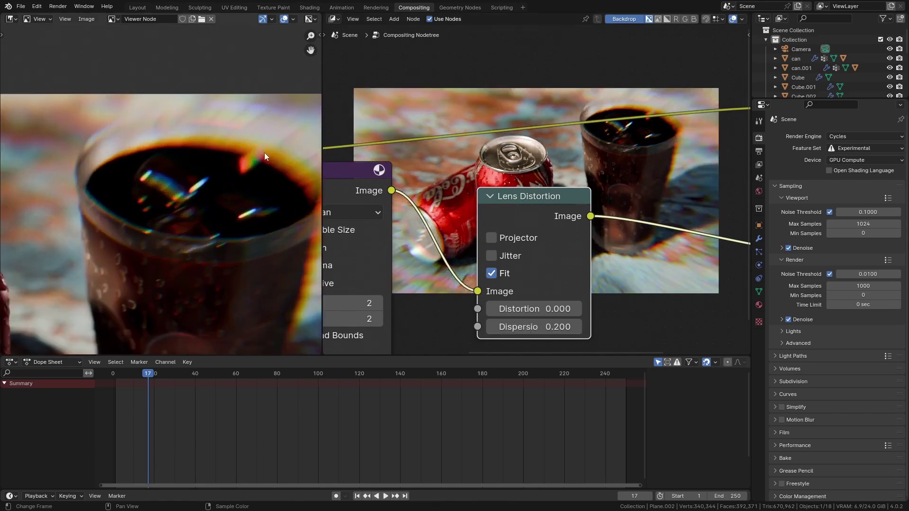
pyautogui.scroll(-3, 264, 152)
pyautogui.moveTo(252, 236); pyautogui.dragTo(270, 206, button='middle')
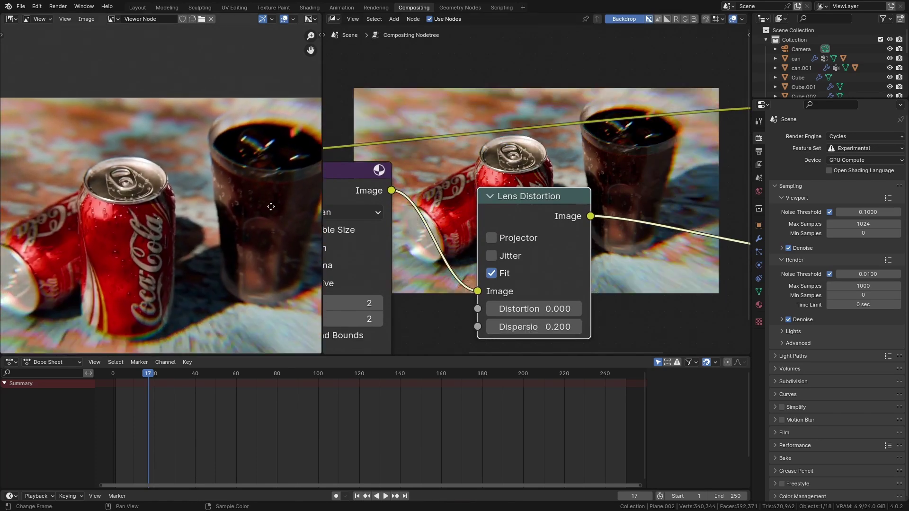
pyautogui.click(540, 327)
pyautogui.write('.02')
pyautogui.press('Return')
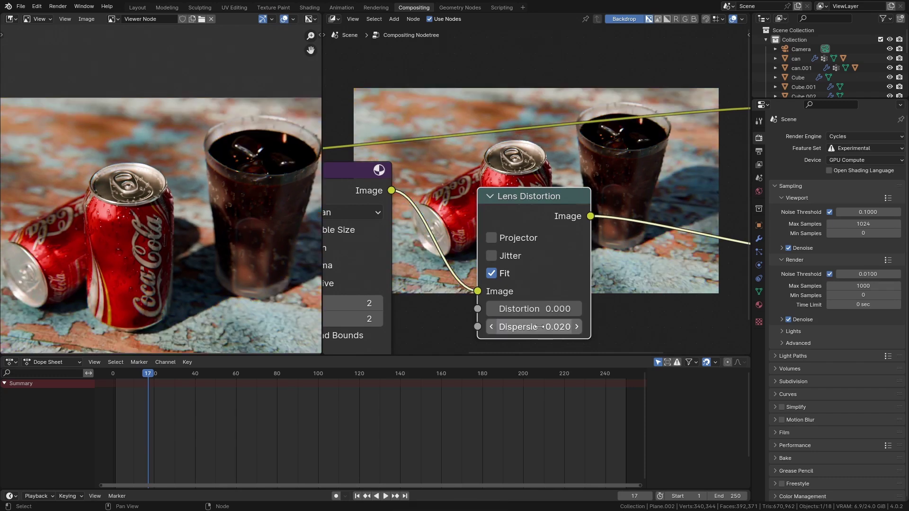
# Step: Inspect the glass and cans close up, muting the Lens Distortion node to compare
pyautogui.moveTo(174, 292); pyautogui.dragTo(70, 289, button='middle')
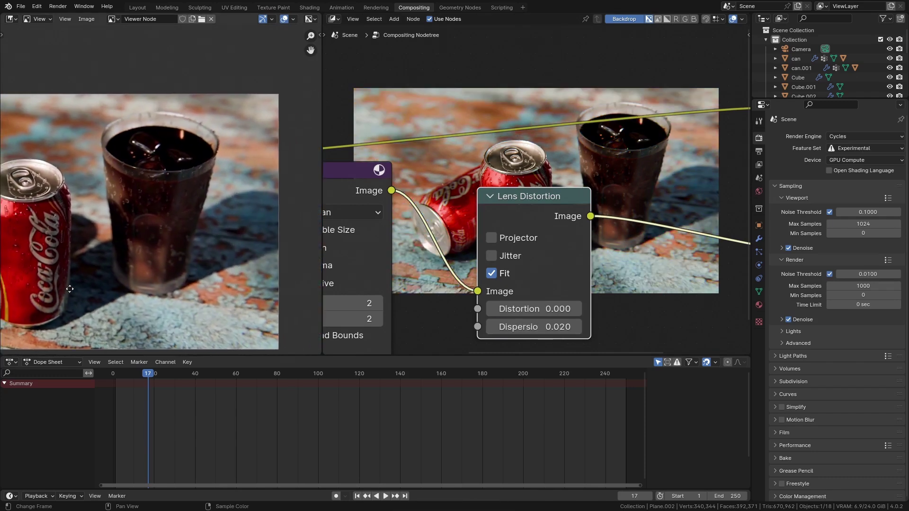
pyautogui.scroll(5, 201, 130)
pyautogui.scroll(2, 223, 172)
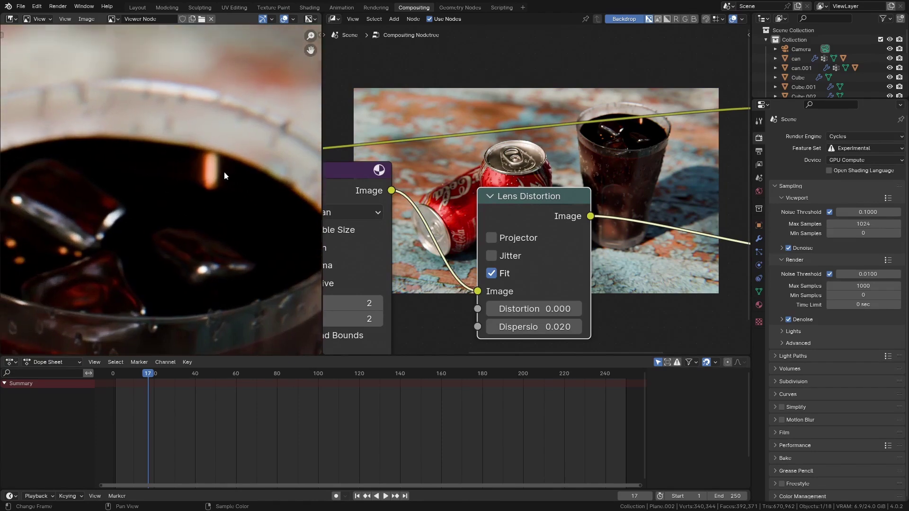
pyautogui.moveTo(224, 172); pyautogui.dragTo(150, 135, button='middle')
pyautogui.scroll(-3, 150, 135)
pyautogui.moveTo(75, 189); pyautogui.dragTo(298, 76, button='middle')
pyautogui.moveTo(101, 207); pyautogui.dragTo(271, 119, button='middle')
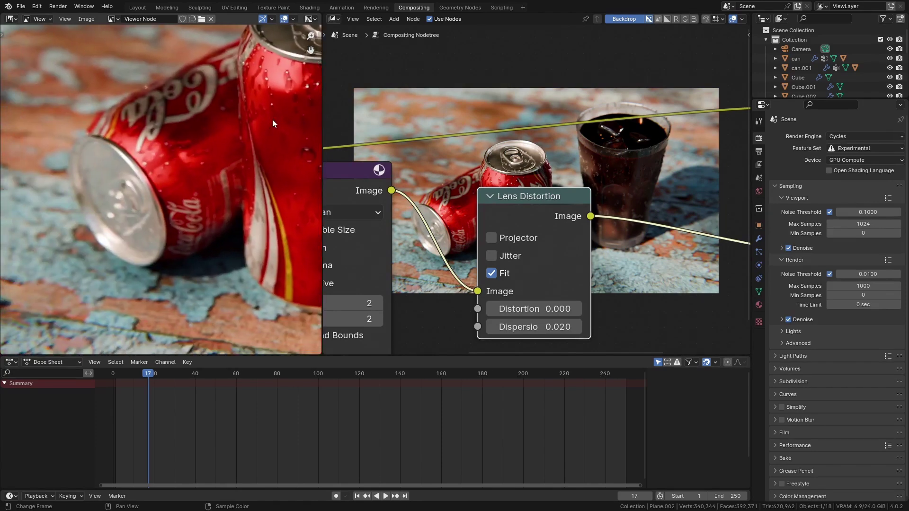
pyautogui.moveTo(87, 236); pyautogui.dragTo(128, 215, button='middle')
pyautogui.scroll(2, 128, 214)
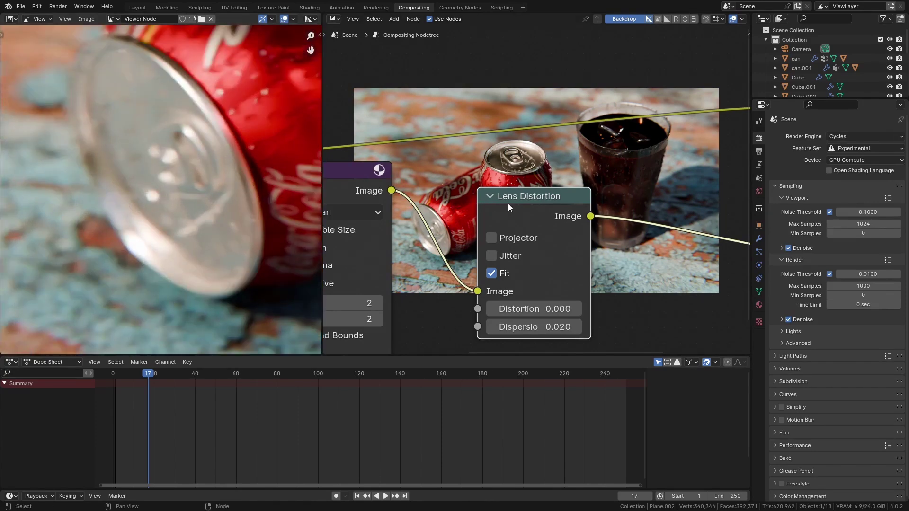
pyautogui.press('m')
pyautogui.press('m')
pyautogui.scroll(-5, 161, 207)
pyautogui.moveTo(97, 223); pyautogui.dragTo(125, 216, button='middle')
pyautogui.scroll(4, 124, 216)
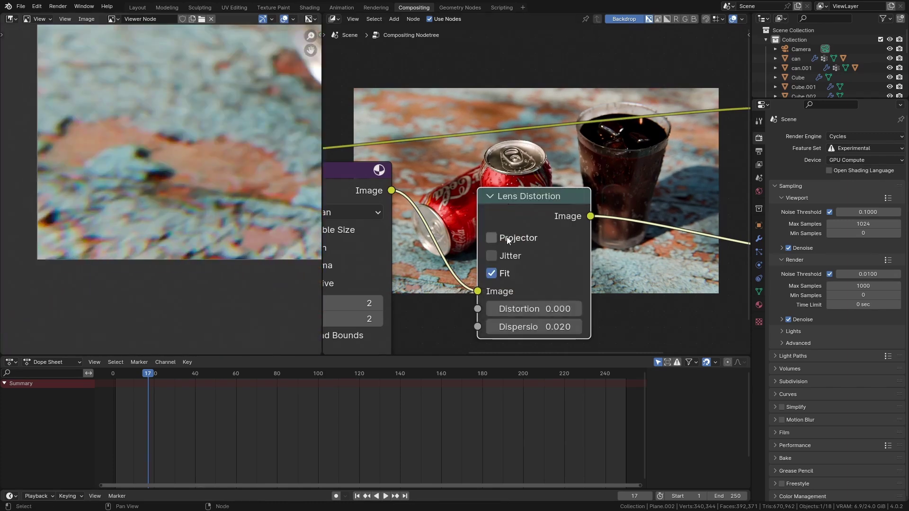
# Step: Unmute the Lens Distortion node and switch on its Jitter option
pyautogui.press('m')
pyautogui.press('m')
pyautogui.scroll(-5, 80, 257)
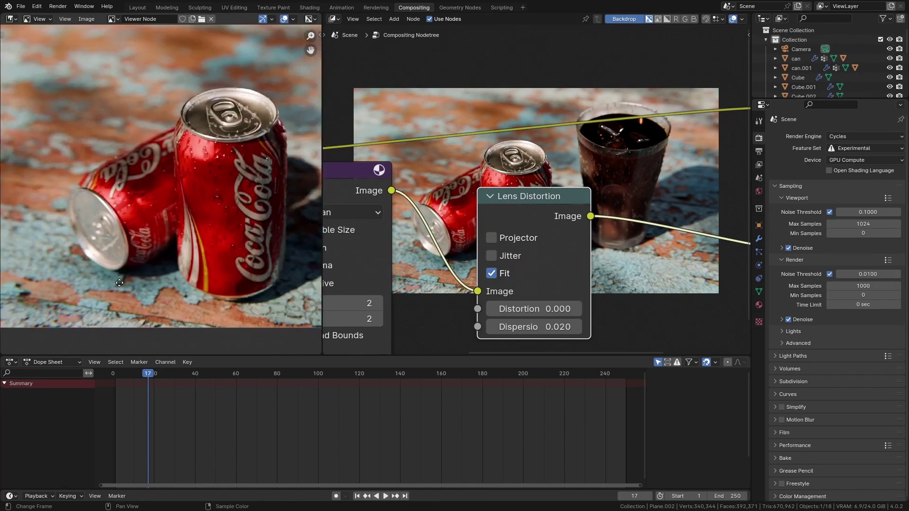
pyautogui.moveTo(119, 283); pyautogui.dragTo(107, 290, button='middle')
pyautogui.click(506, 256)
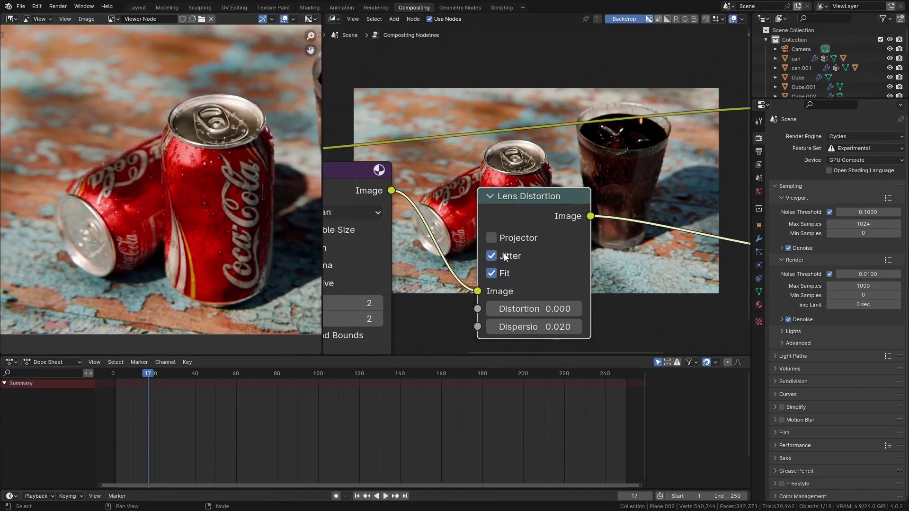
# Step: Zoom and pan across the glass to inspect the grainy colour fringing
pyautogui.scroll(8, 194, 200)
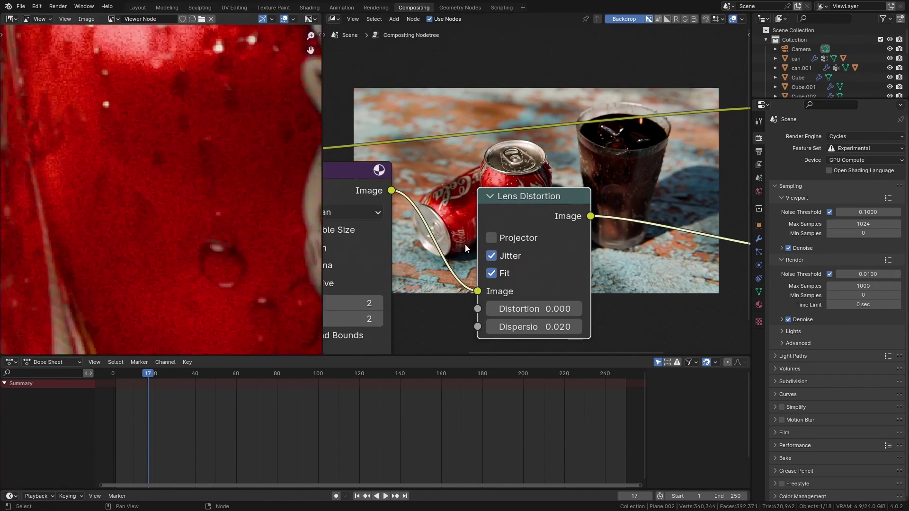
pyautogui.scroll(-5, 146, 211)
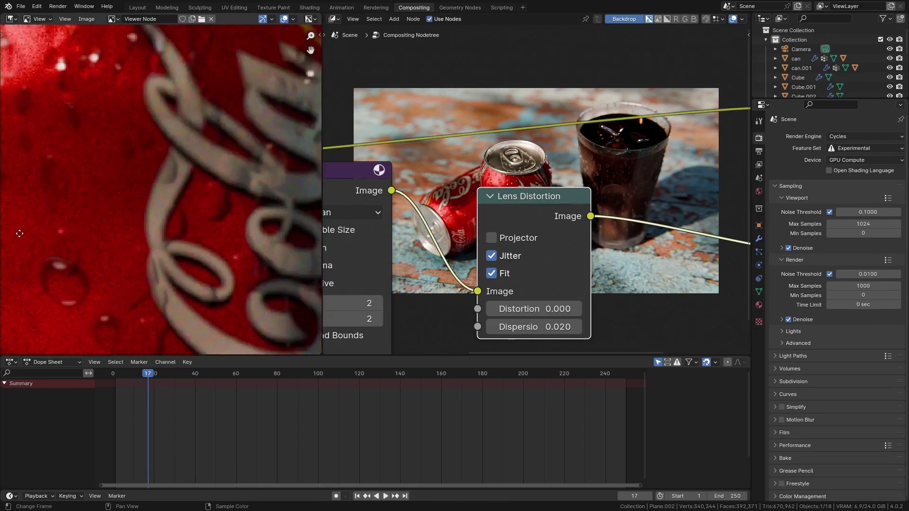
pyautogui.scroll(-2, 145, 211)
pyautogui.scroll(8, 183, 201)
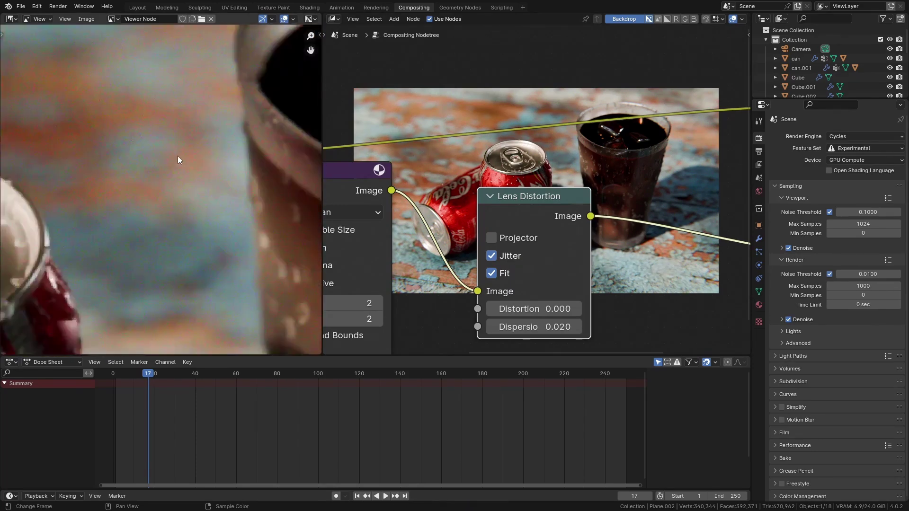
pyautogui.scroll(4, 177, 190)
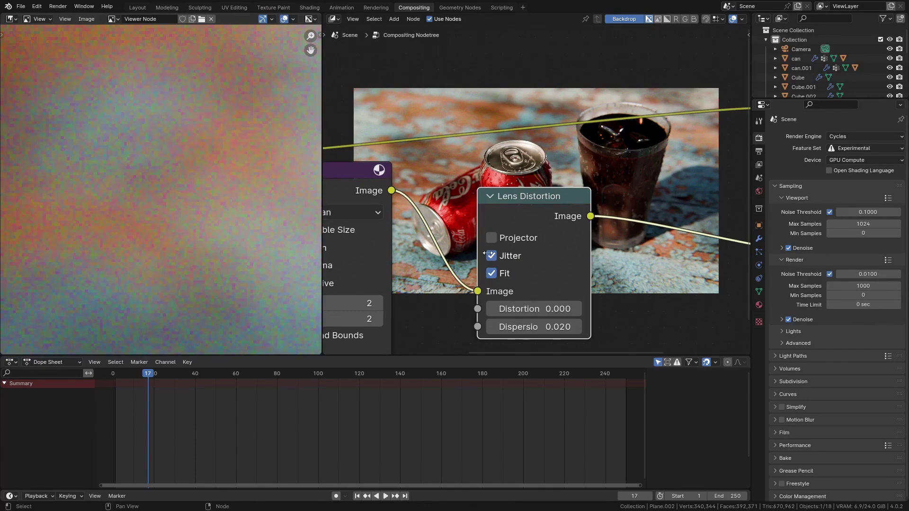
pyautogui.scroll(-4, 175, 211)
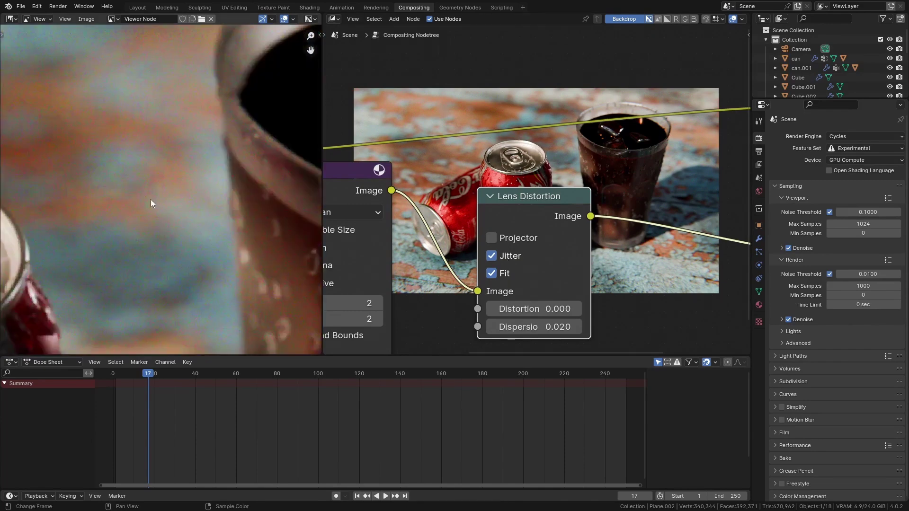
pyautogui.moveTo(236, 197); pyautogui.dragTo(137, 112, button='middle')
pyautogui.scroll(-4, 138, 112)
pyautogui.moveTo(227, 182); pyautogui.dragTo(12, 210, button='middle')
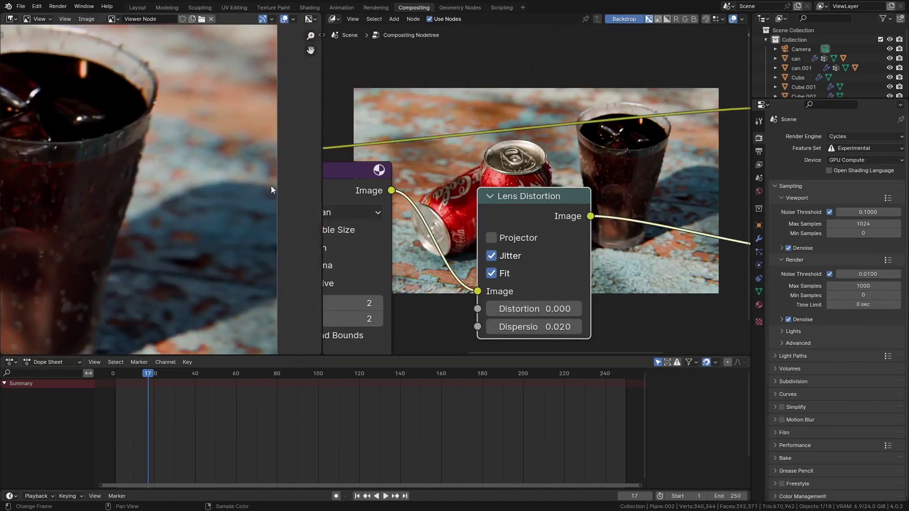
pyautogui.scroll(3, 206, 144)
pyautogui.scroll(-8, 206, 164)
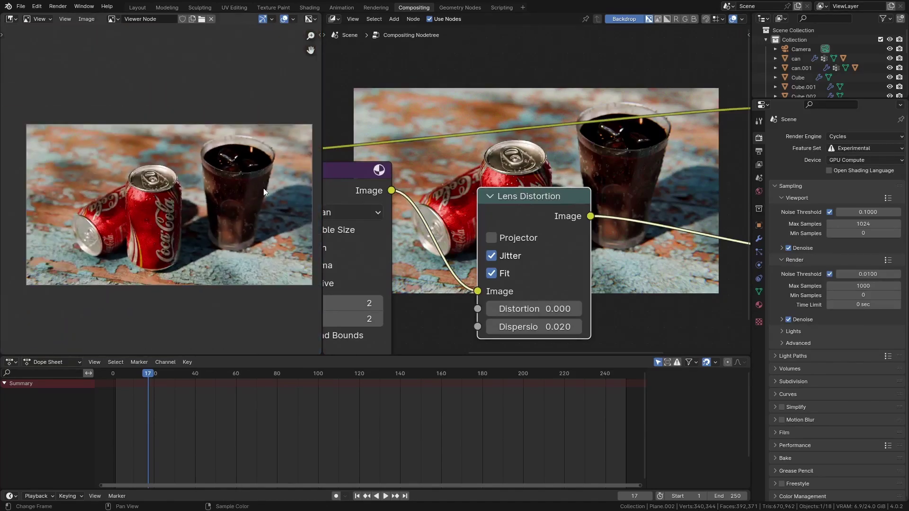
# Step: Add a Box Mask sized 0.85 by 0.45, viewed alone, placed below Color Balance
pyautogui.scroll(-1, 221, 195)
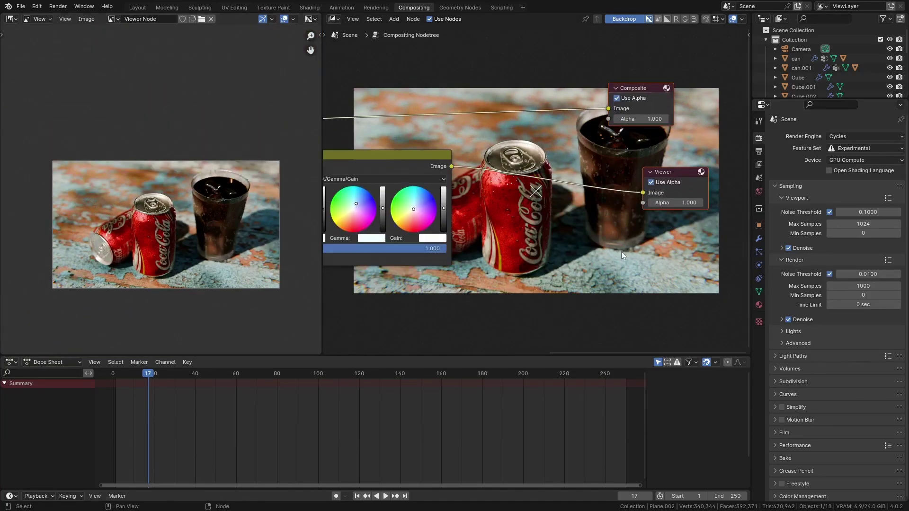
pyautogui.hotkey('shift', 'a')
pyautogui.click(529, 232)
pyautogui.write('box')
pyautogui.press('Return')
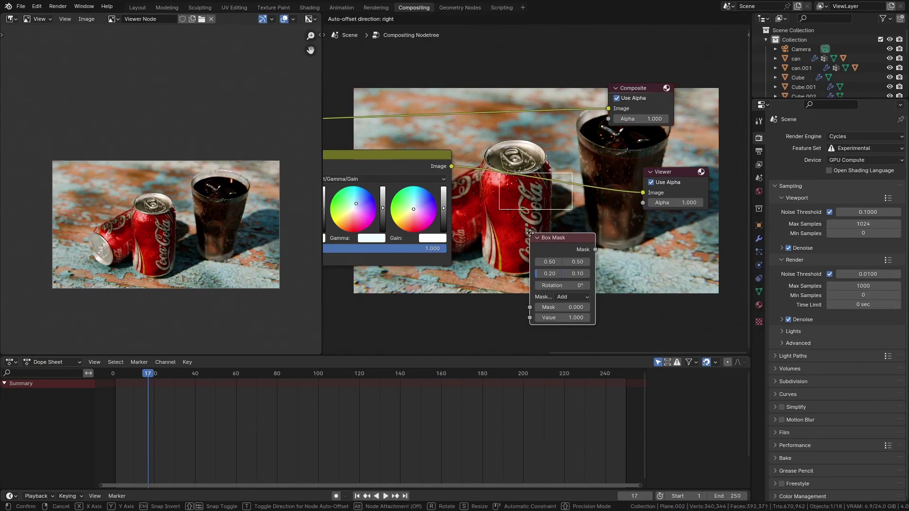
pyautogui.click(513, 237)
pyautogui.keyDown('ctrl'); pyautogui.keyDown('shift'); pyautogui.click(551, 254); pyautogui.keyUp('shift'); pyautogui.keyUp('ctrl')
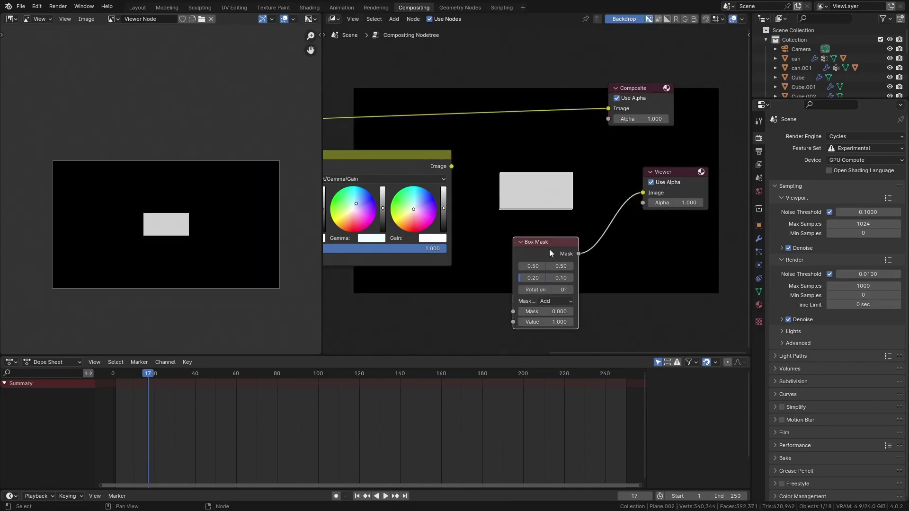
pyautogui.scroll(1, 560, 284)
pyautogui.moveTo(521, 271); pyautogui.dragTo(556, 276)
pyautogui.write('0.45')
pyautogui.press('Return')
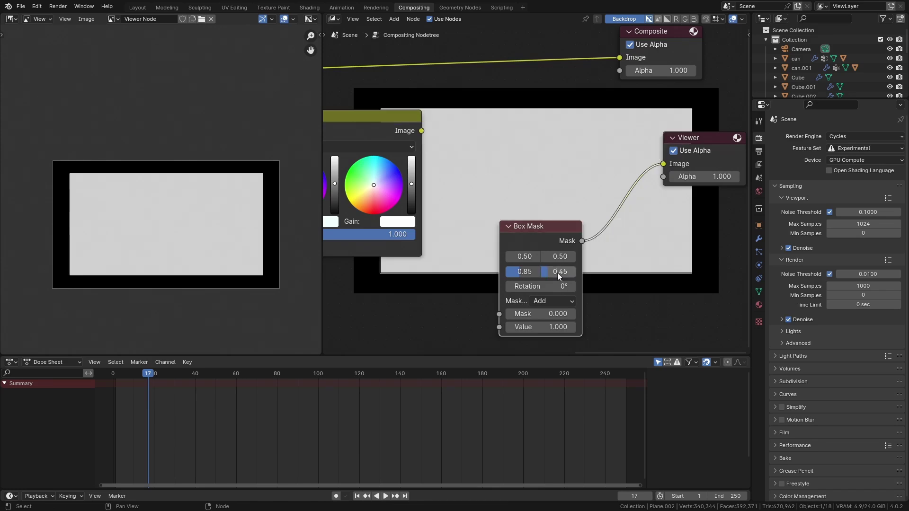
pyautogui.moveTo(625, 241); pyautogui.dragTo(644, 262, button='middle')
pyautogui.scroll(-4, 644, 263)
pyautogui.moveTo(589, 255); pyautogui.dragTo(423, 309)
pyautogui.moveTo(423, 309); pyautogui.dragTo(430, 297, button='middle')
# Step: Add a Blur node after the Box Mask with X and Y size 300
pyautogui.hotkey('shift', 'a')
pyautogui.click(554, 223)
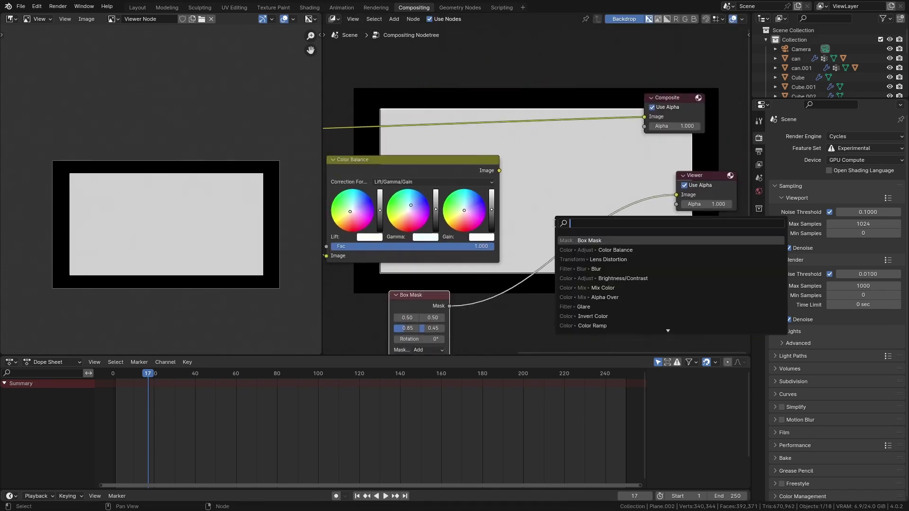
pyautogui.write('blur')
pyautogui.press('Return')
pyautogui.click(556, 232)
pyautogui.scroll(3, 582, 320)
pyautogui.moveTo(588, 293); pyautogui.dragTo(593, 302)
pyautogui.write('200')
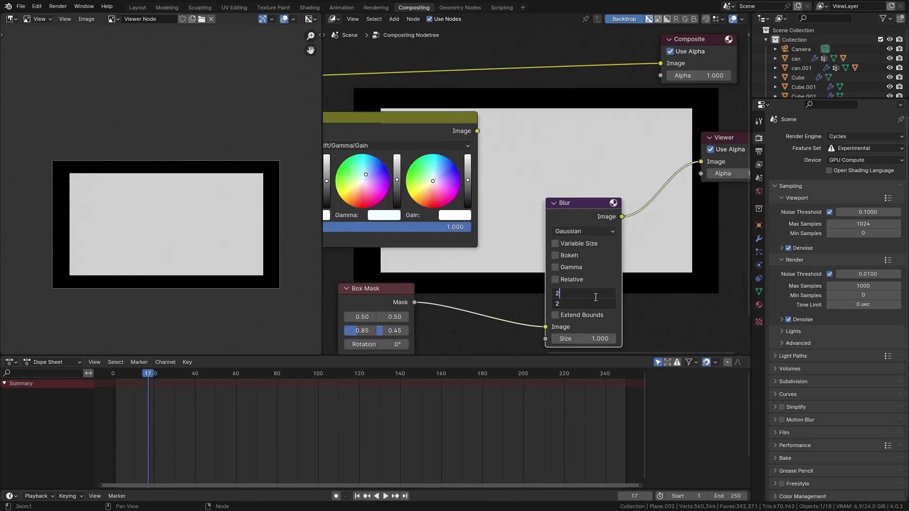
pyautogui.press('Return')
pyautogui.click(594, 296)
pyautogui.press('Return')
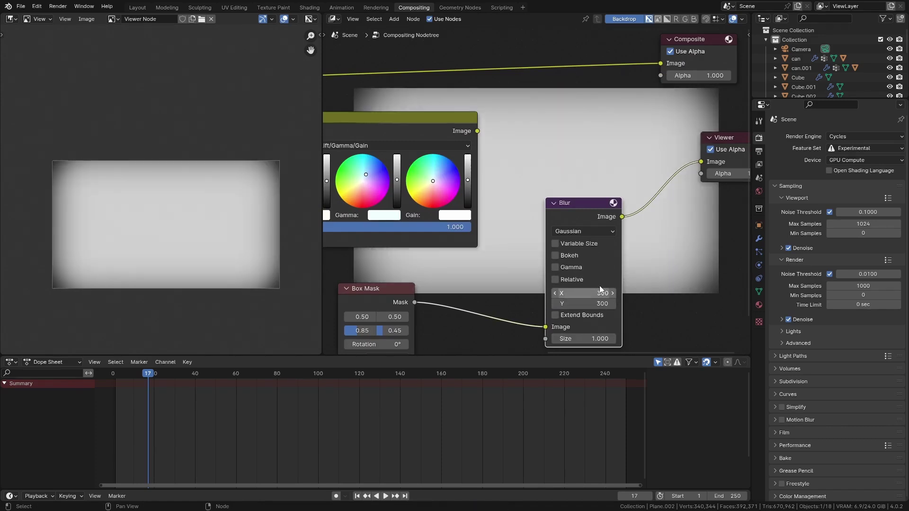
pyautogui.scroll(-5, 592, 269)
pyautogui.moveTo(583, 230); pyautogui.dragTo(497, 287)
# Step: Add a Mix node after Color Balance, blurred mask into Fac, second colour black
pyautogui.moveTo(564, 178); pyautogui.dragTo(588, 207, button='middle')
pyautogui.hotkey('shift', 'a')
pyautogui.click(588, 199)
pyautogui.write('mix')
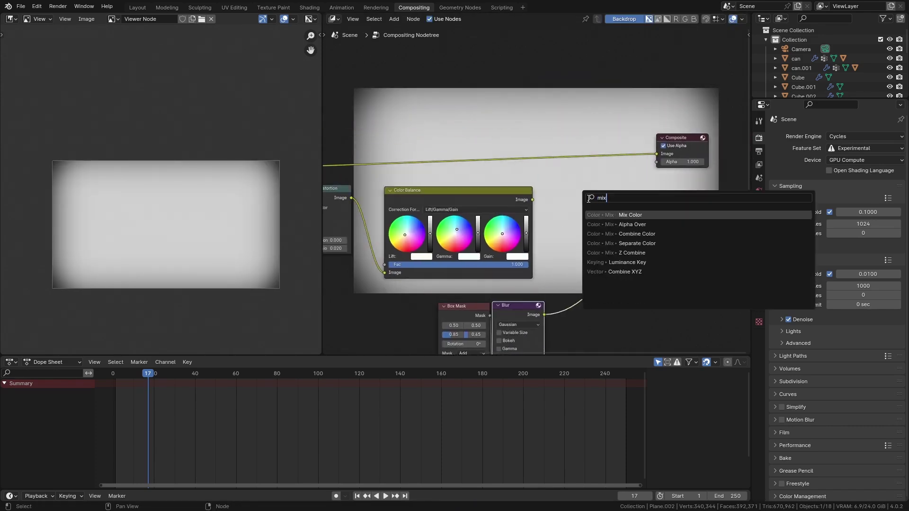
pyautogui.press('Return')
pyautogui.click(570, 182)
pyautogui.moveTo(531, 199); pyautogui.dragTo(567, 235)
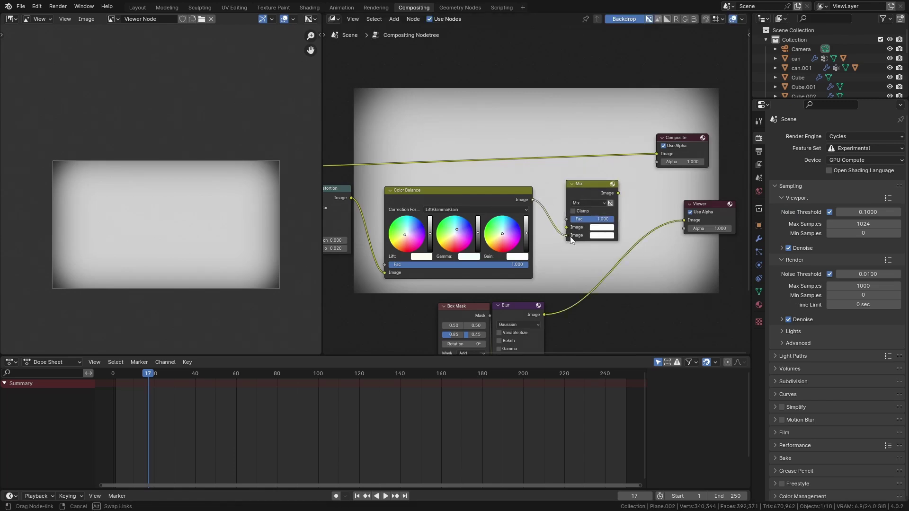
pyautogui.moveTo(544, 314); pyautogui.dragTo(566, 219)
pyautogui.keyDown('ctrl'); pyautogui.keyDown('shift'); pyautogui.click(590, 194); pyautogui.keyUp('shift'); pyautogui.keyUp('ctrl')
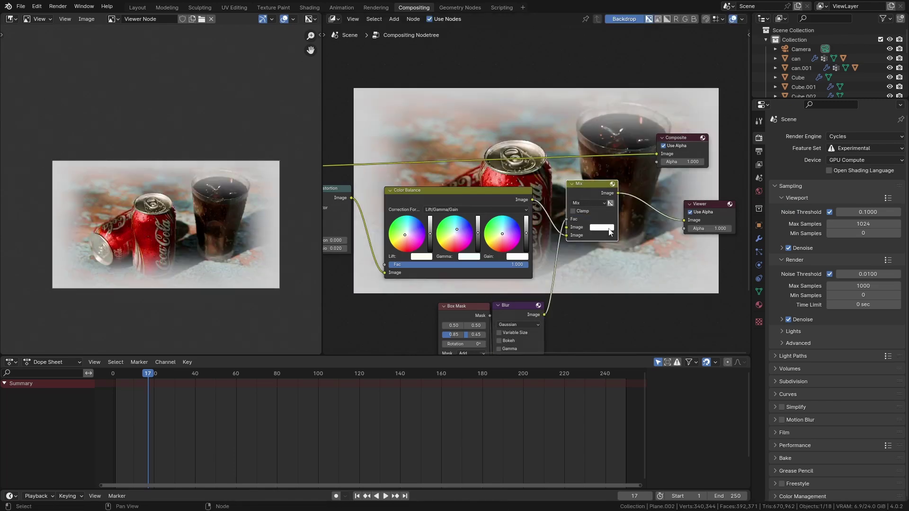
pyautogui.click(610, 231)
pyautogui.moveTo(667, 174); pyautogui.dragTo(667, 183)
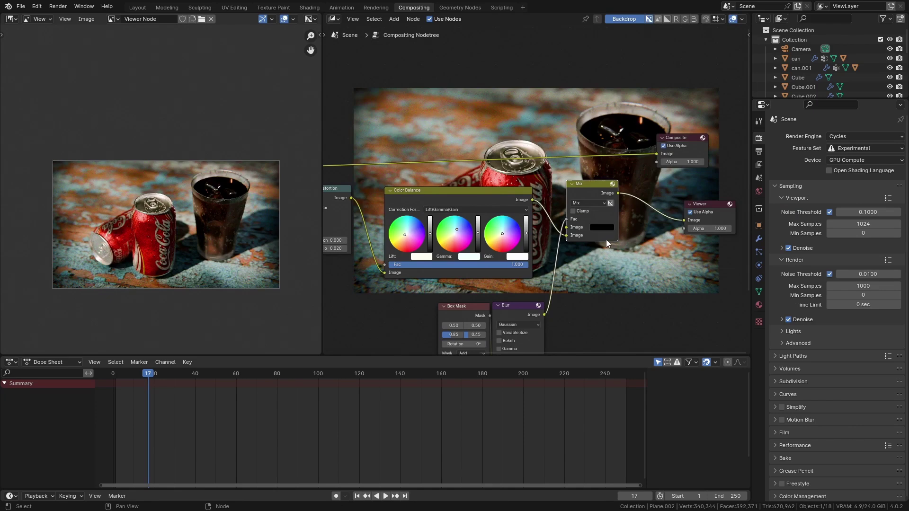
# Step: Enlarge the image preview to check the darkened vignette edges
pyautogui.moveTo(605, 240); pyautogui.dragTo(570, 249, button='middle')
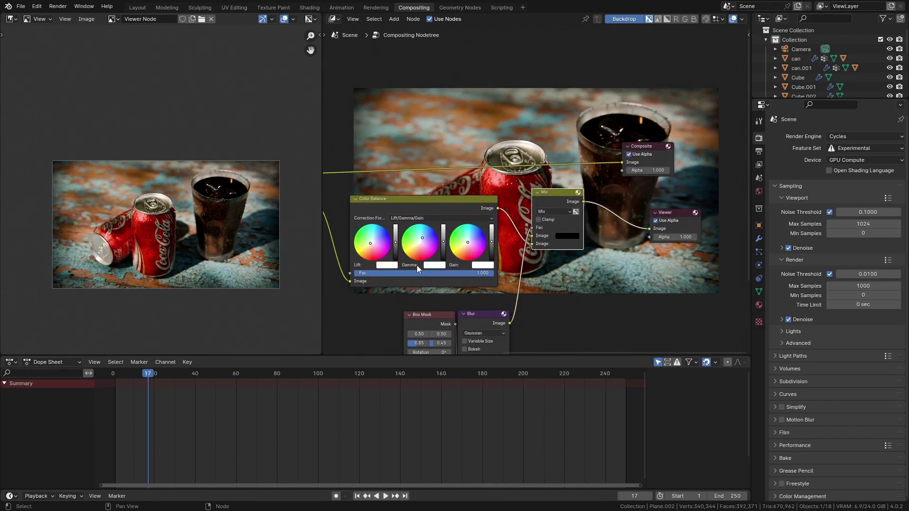
pyautogui.scroll(1, 165, 268)
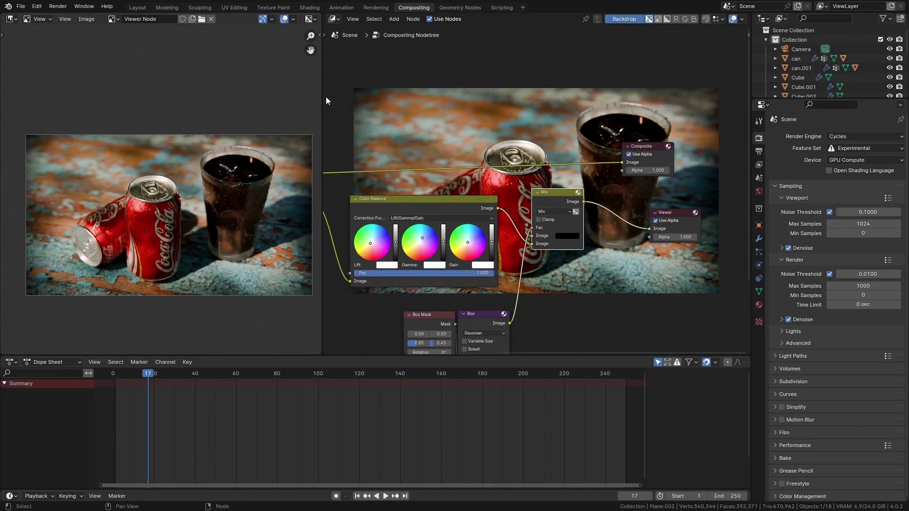
pyautogui.moveTo(323, 101); pyautogui.dragTo(687, 114)
pyautogui.scroll(4, 360, 240)
pyautogui.scroll(-1, 366, 237)
pyautogui.keyDown('ctrl'); pyautogui.moveTo(370, 235); pyautogui.dragTo(371, 231, button='middle'); pyautogui.keyUp('ctrl')
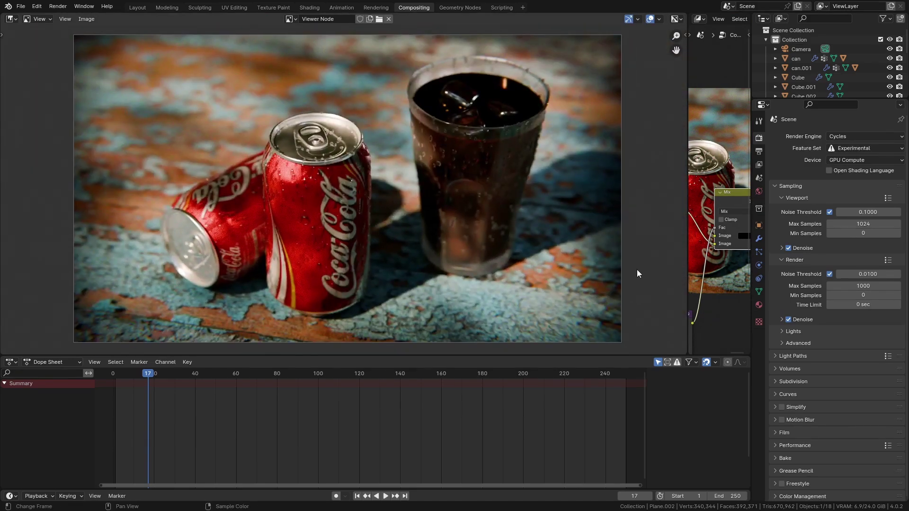